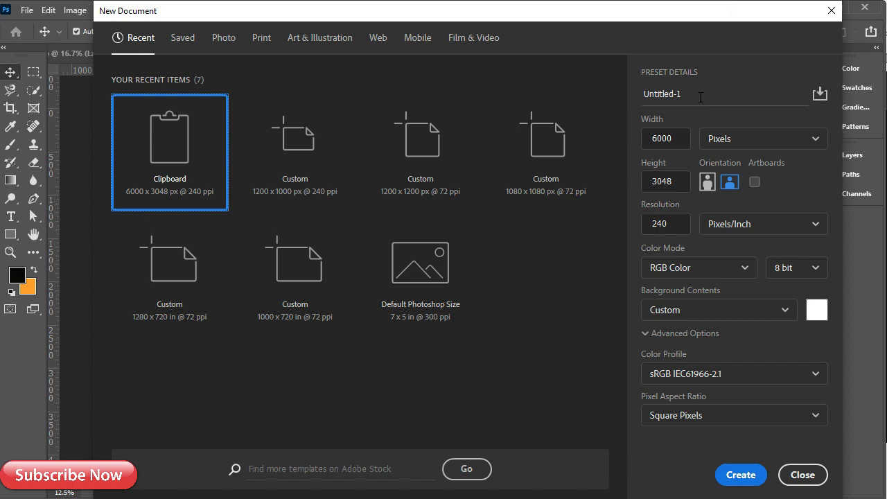
Create a new document named 'Burger Drsign' at 1000 × 1200 px and 240 ppi
key("ctrl+a")
type("Bu")
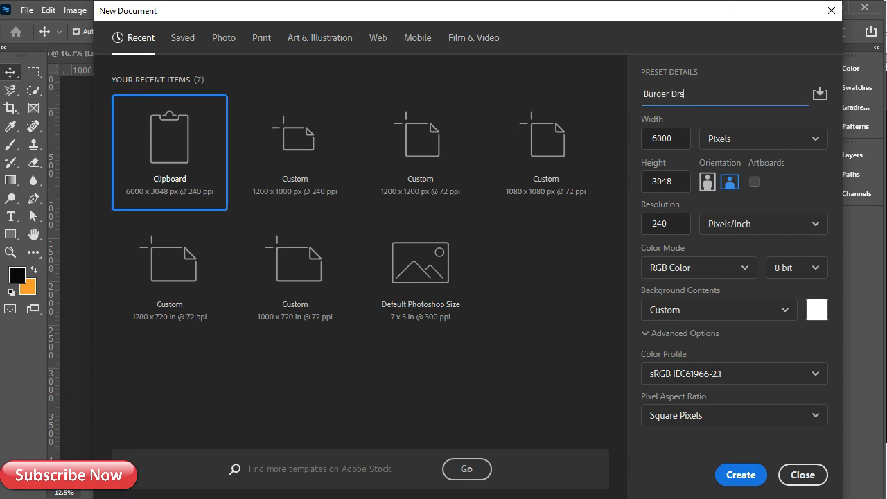
left_click(680, 136)
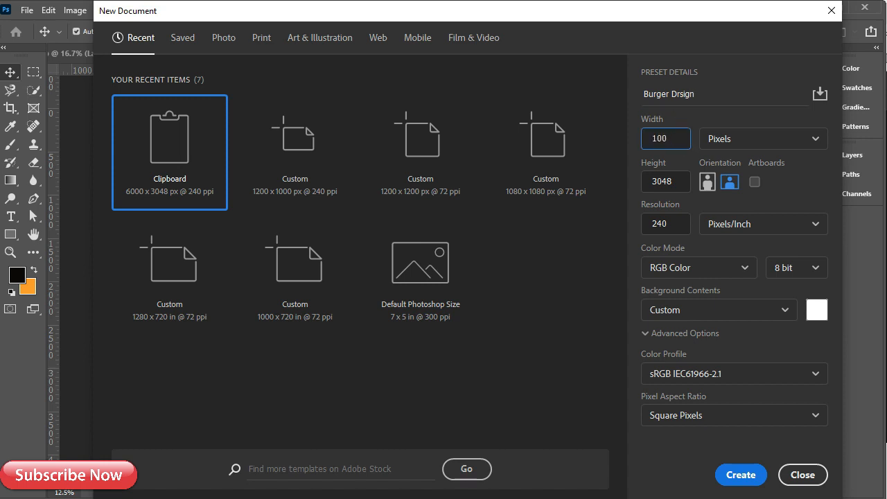
double_click(685, 182)
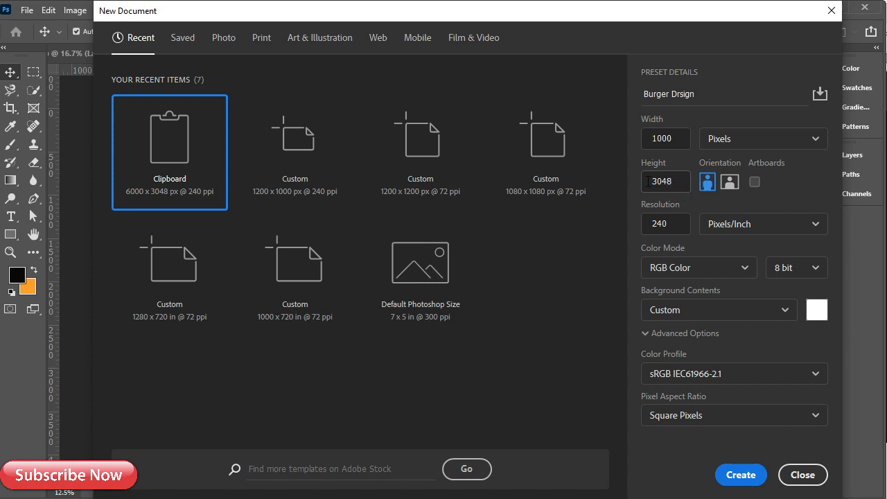
double_click(687, 142)
double_click(679, 176)
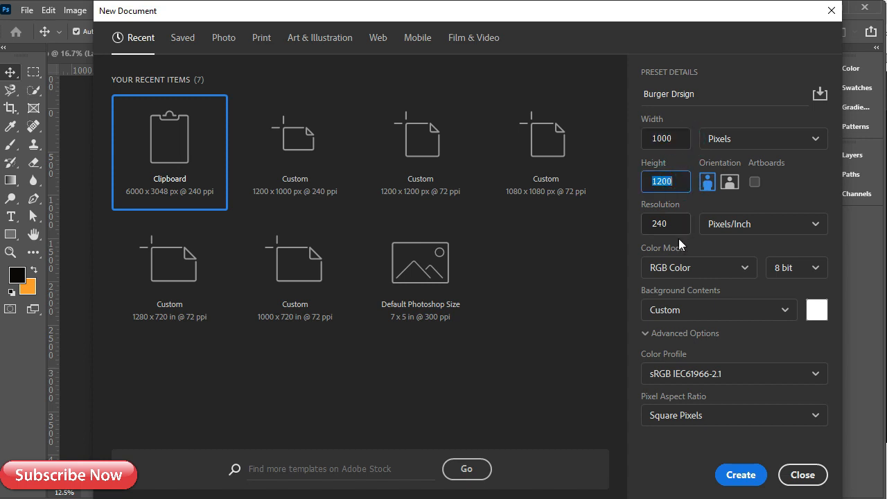
left_click(739, 476)
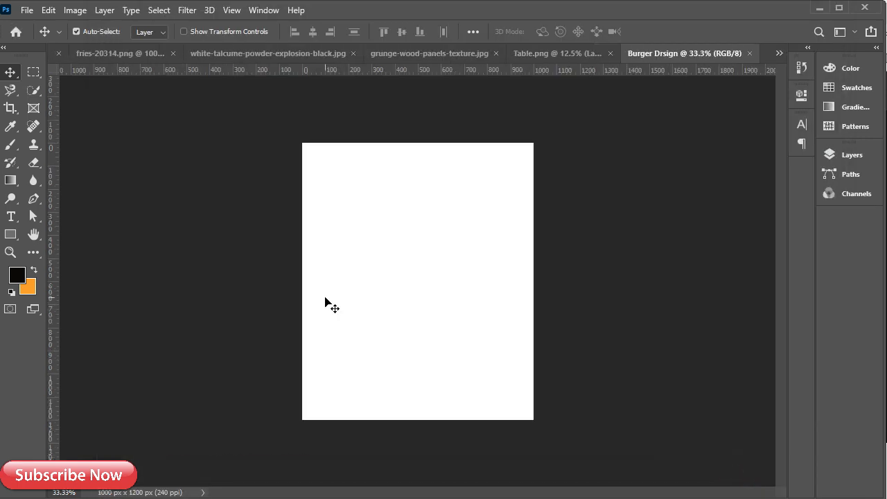
Add a 50 px margin guide layout plus guides along all four canvas edges
left_click(232, 10)
left_click(260, 421)
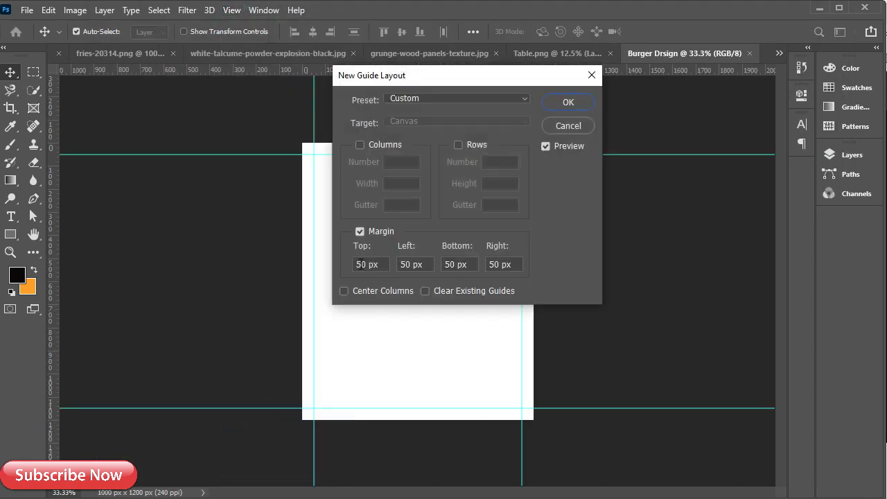
left_click(567, 104)
left_click_drag(55, 192, 303, 188)
left_click_drag(384, 72, 385, 143)
left_click_drag(55, 275, 534, 277)
left_click_drag(407, 72, 459, 420)
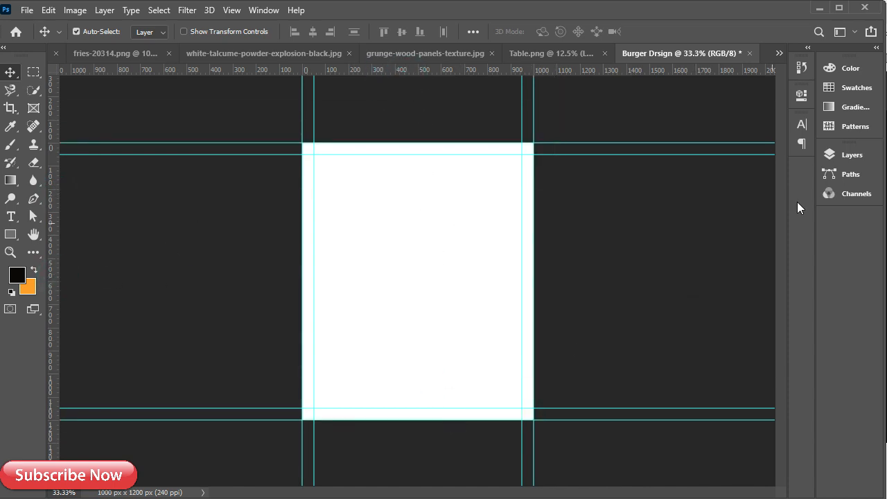
Unlock the background, fill it with black, and drag the table.png image into the poster
left_click(830, 155)
left_click(786, 239)
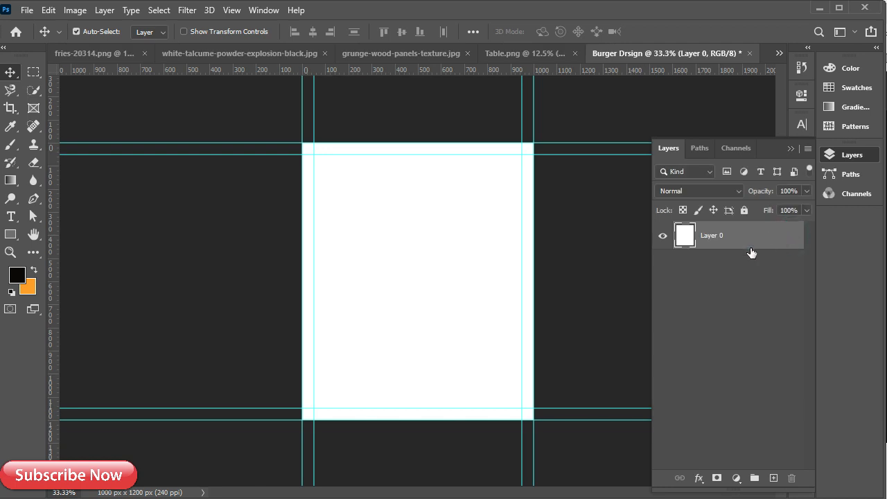
left_click(17, 275)
left_click(369, 258)
key("alt+BackSpace")
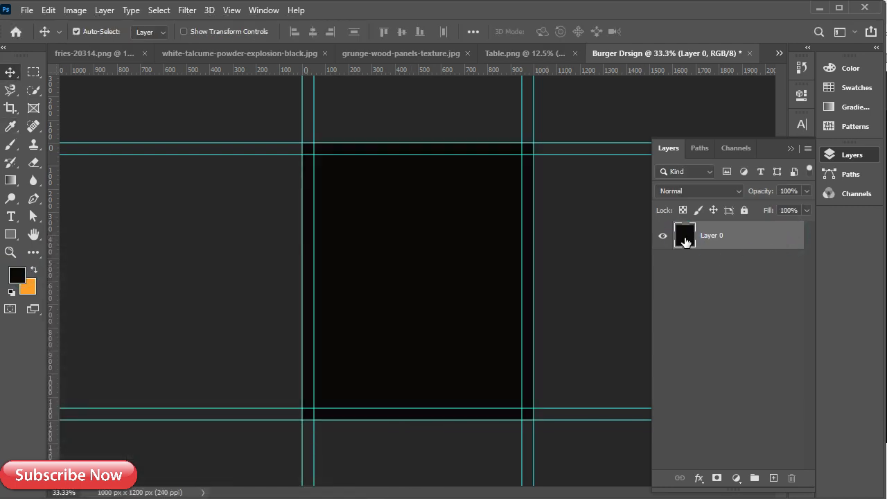
left_click(788, 149)
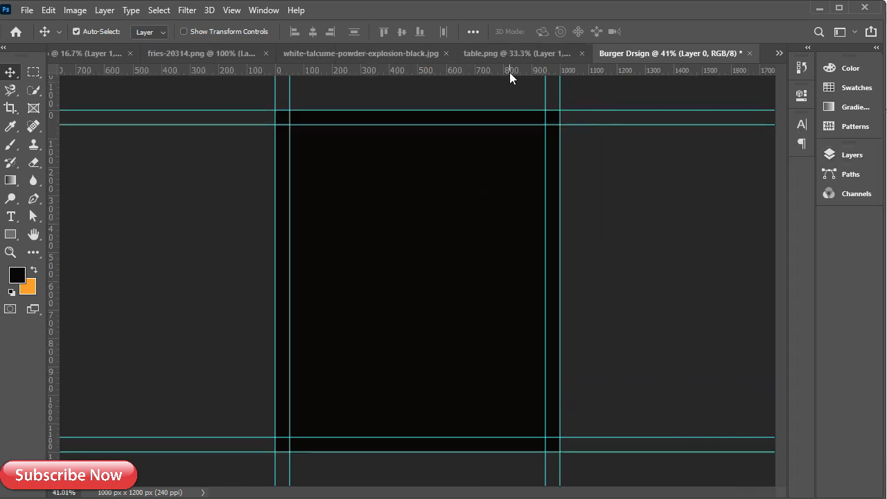
left_click(509, 53)
left_click_drag(463, 395, 395, 378)
Accept the conversion prompt and turn the table layer into a smart object
left_click(423, 212)
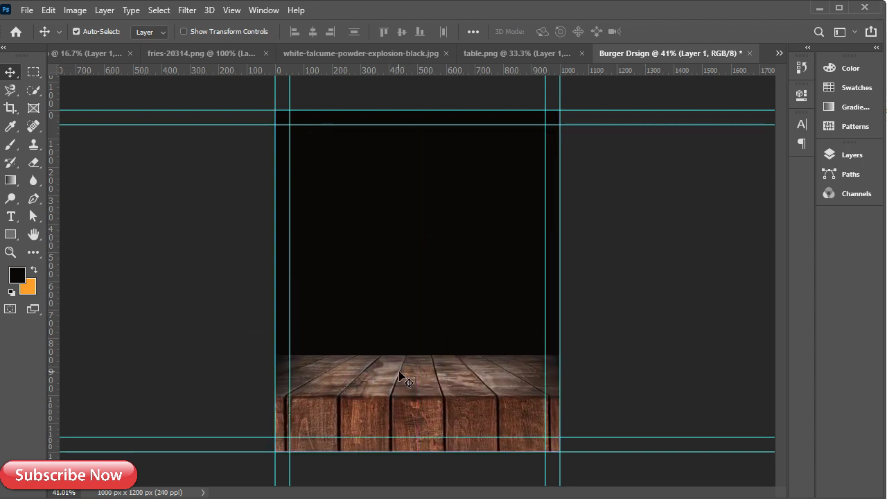
left_click(852, 154)
right_click(744, 242)
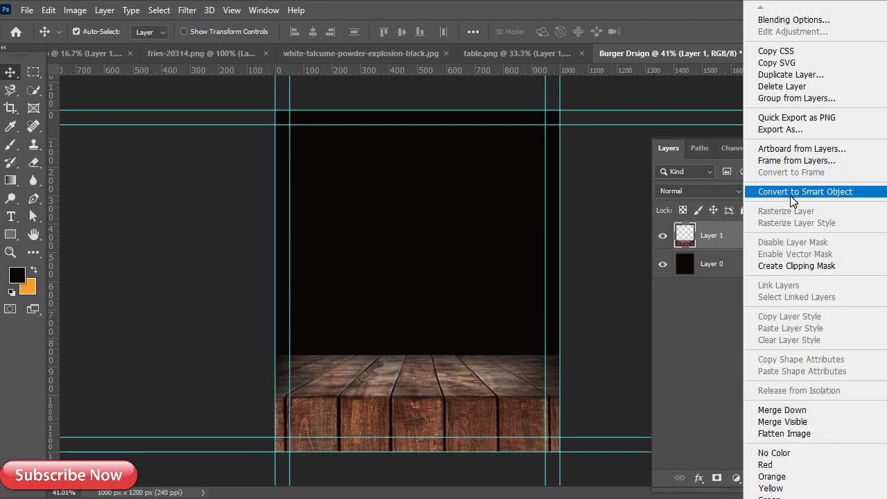
left_click(790, 192)
left_click(792, 145)
Position the tabletop along the poster's bottom and add an empty layer above it
left_click_drag(439, 403, 431, 404)
left_click(414, 420)
left_click(413, 421)
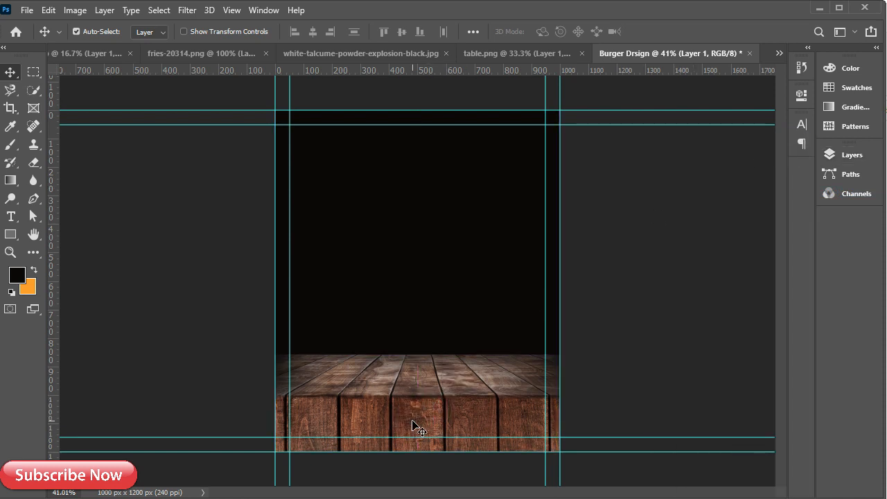
left_click(403, 409)
left_click(833, 157)
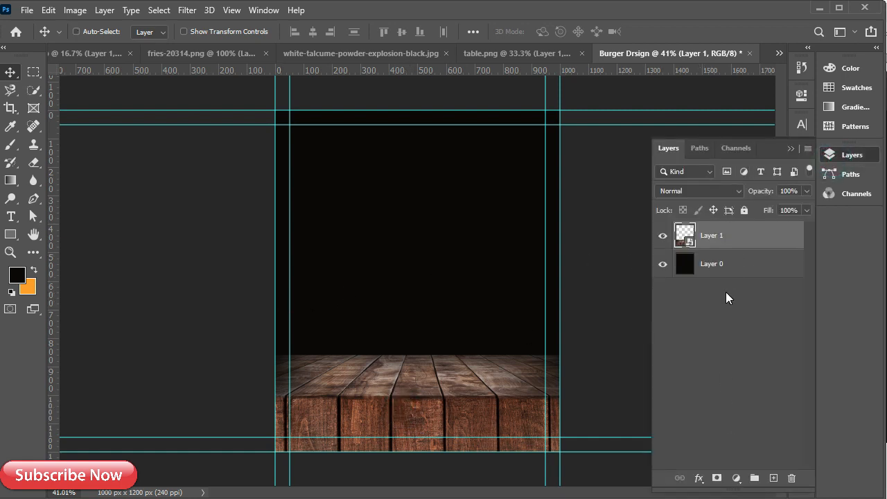
left_click(773, 478)
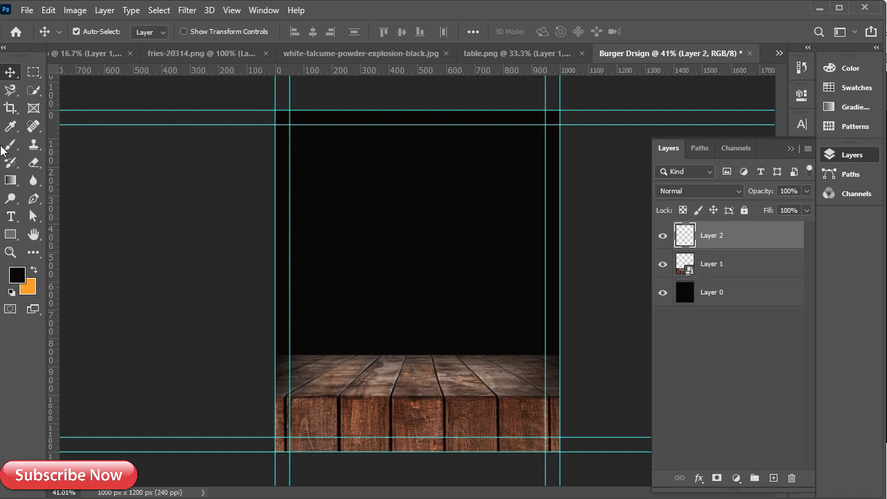
Choose a soft round brush enlarged to 480 px
left_click(10, 144)
right_click(341, 282)
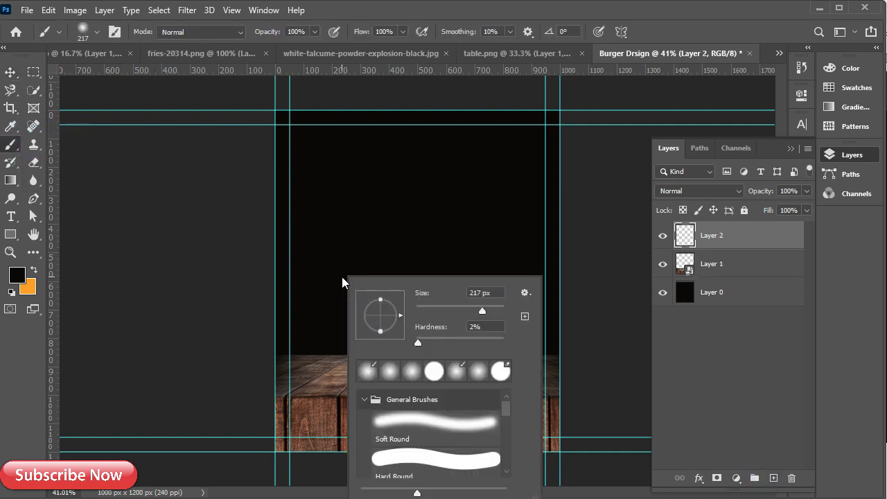
left_click(390, 372)
left_click_drag(314, 254, 354, 269)
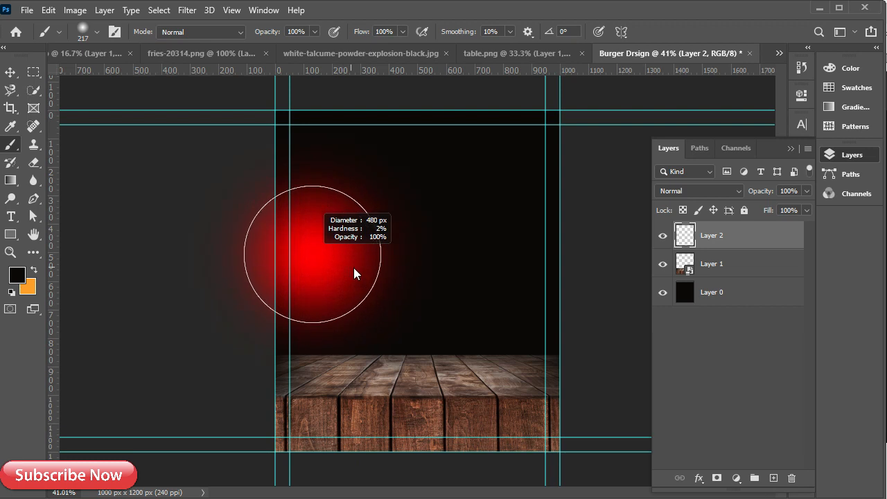
scroll(516, 434, "down", 2)
Darken the table's bottom front in black at 30% flow, redoing it with a 321 px brush
mouse_move(526, 431)
left_mouse_down()
mouse_move(234, 430)
mouse_move(650, 432)
mouse_move(131, 430)
left_mouse_up()
key("ctrl+z")
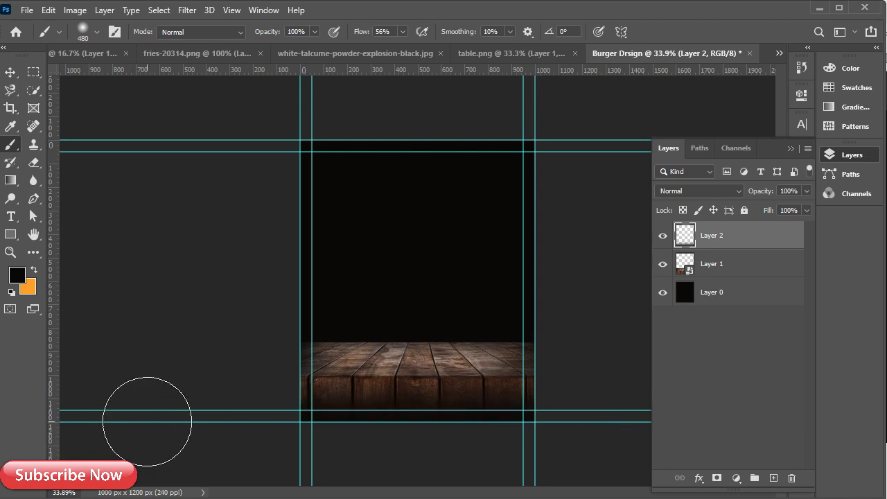
left_click(402, 31)
left_click_drag(404, 47, 386, 48)
mouse_move(279, 442)
left_mouse_down()
mouse_move(495, 442)
mouse_move(561, 426)
mouse_move(290, 411)
mouse_move(316, 412)
left_mouse_up()
key("ctrl+z")
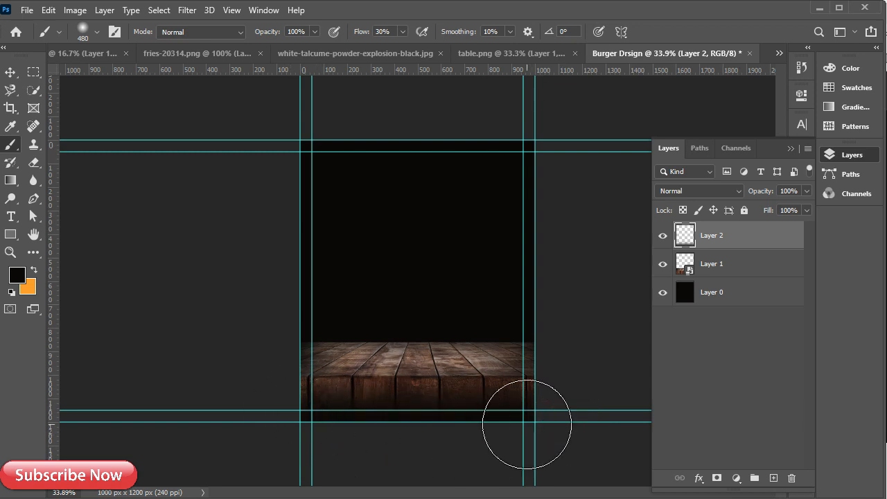
left_click_drag(526, 397, 230, 414)
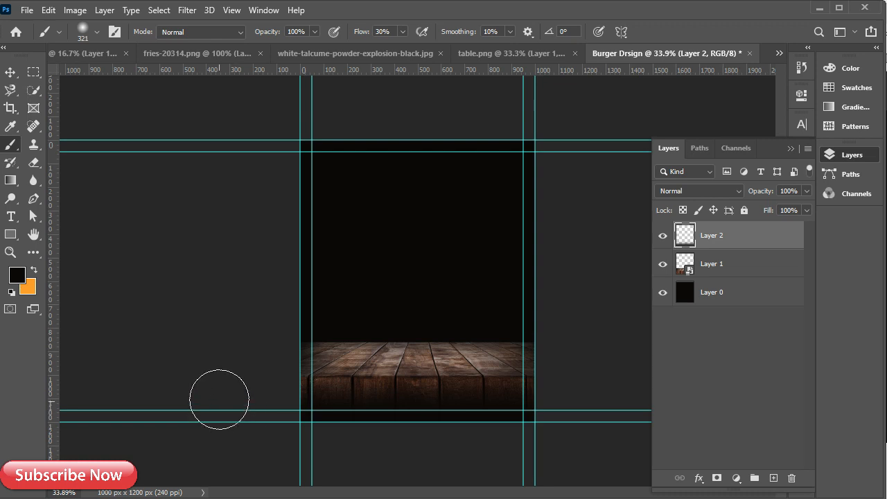
Restore brush flow to 100% and keep Layer 2 selected
left_click(401, 30)
left_click_drag(404, 49, 724, 292)
left_click(726, 269)
left_click(730, 241)
Add a Curves adjustment layer and bend the curve down to slightly darken the scene
left_click(736, 477)
left_click(792, 301)
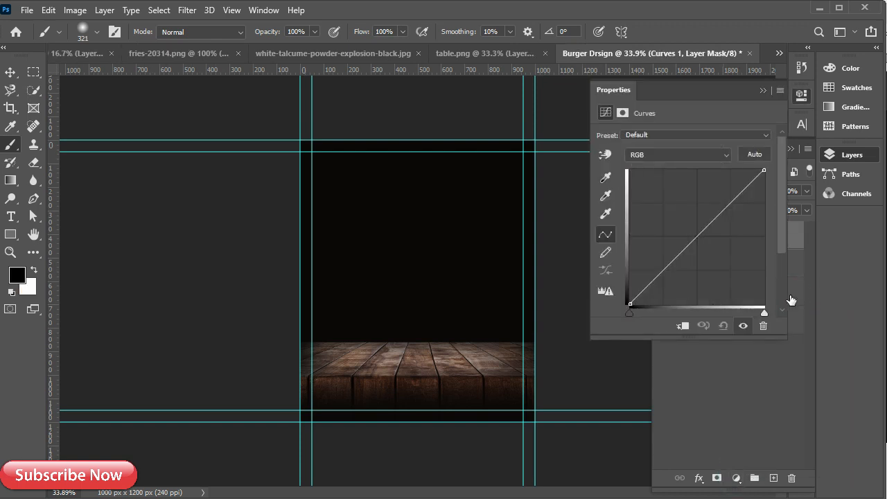
mouse_move(697, 244)
left_mouse_down()
mouse_move(702, 249)
mouse_move(695, 244)
left_mouse_up()
left_click(723, 325)
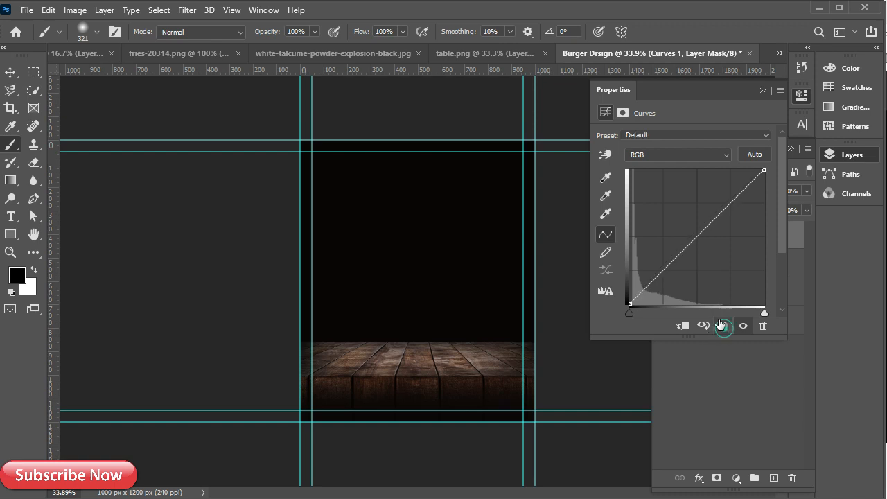
mouse_move(674, 260)
left_mouse_down()
mouse_move(699, 249)
mouse_move(676, 270)
left_mouse_up()
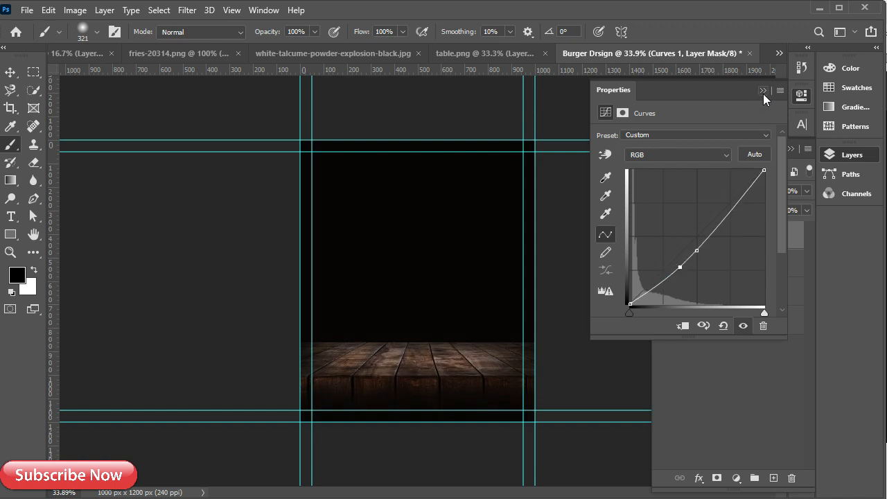
left_click(763, 91)
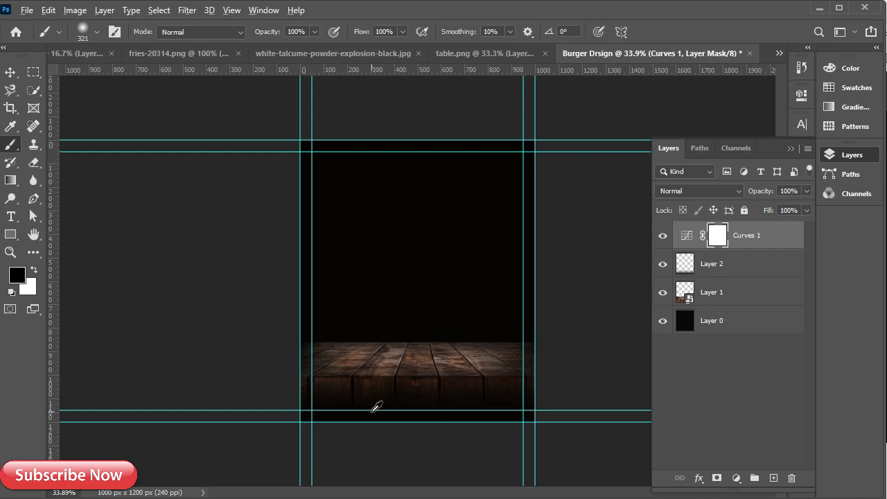
Set the painted shadow layer, Layer 2, to 95% opacity
scroll(377, 406, "up", 2)
left_click(753, 269)
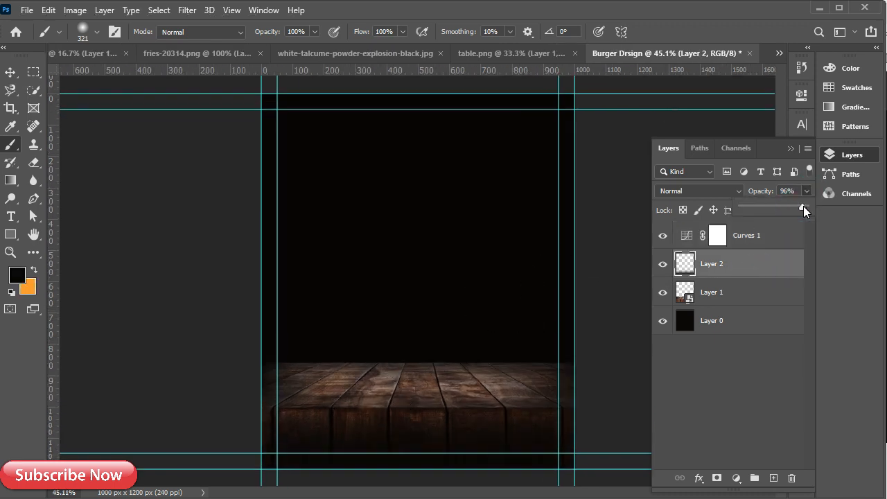
left_click(783, 190)
type("90")
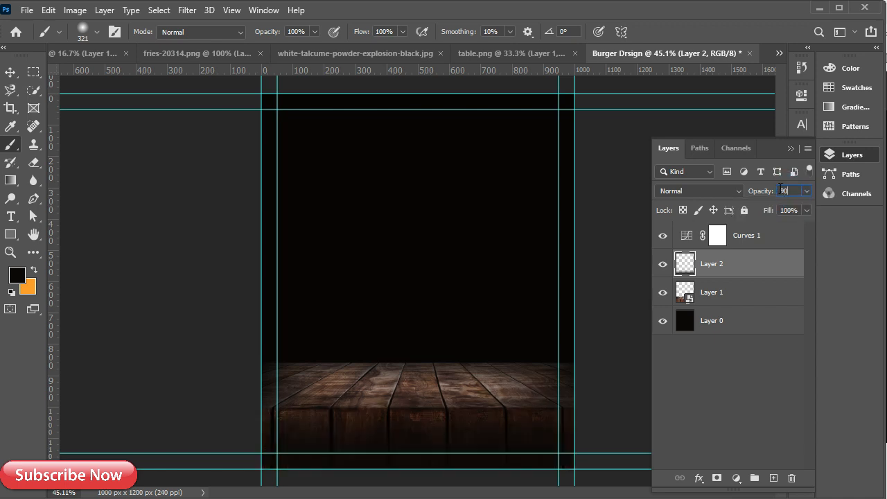
left_click_drag(797, 191, 777, 189)
type("95")
key("Return")
left_click(743, 241)
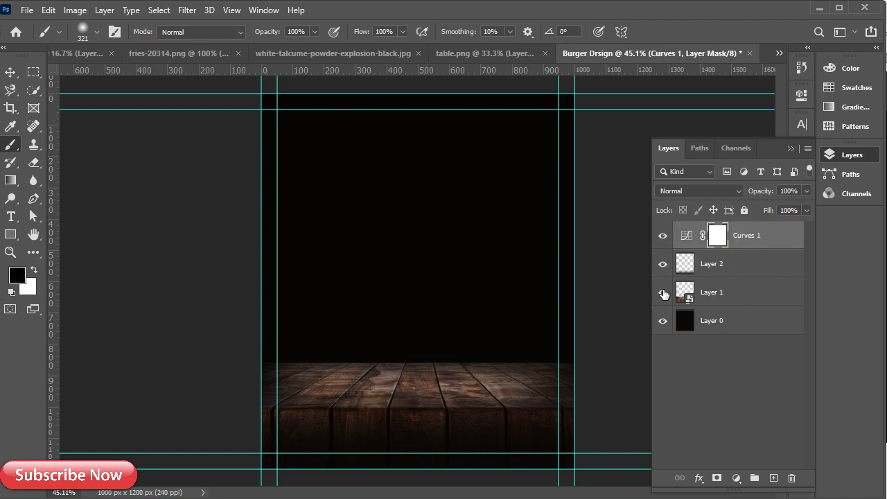
Add a new layer above Layer 0 and set an orange brush at 720 px, 51% flow
left_click(709, 324)
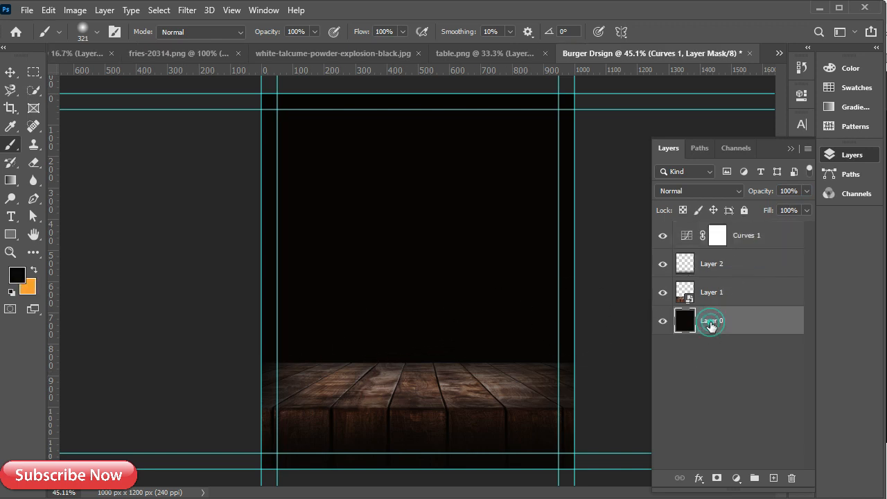
left_click(774, 478)
left_click(34, 270)
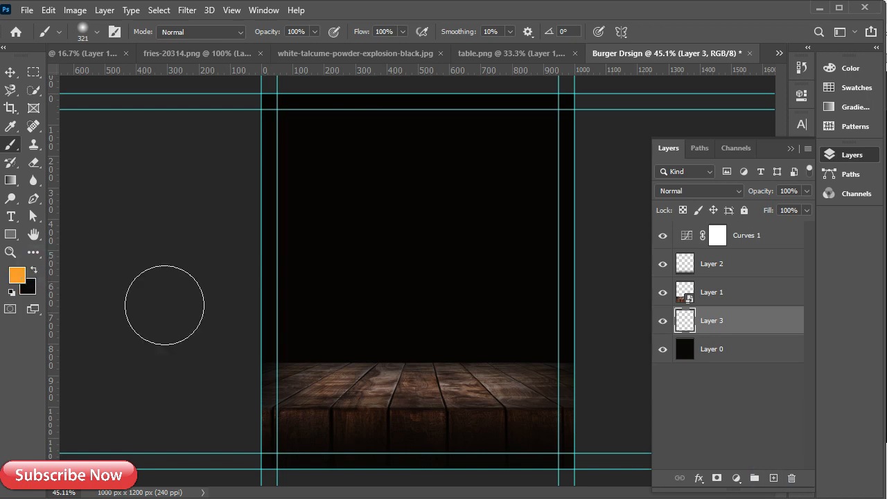
left_click_drag(384, 338, 427, 343)
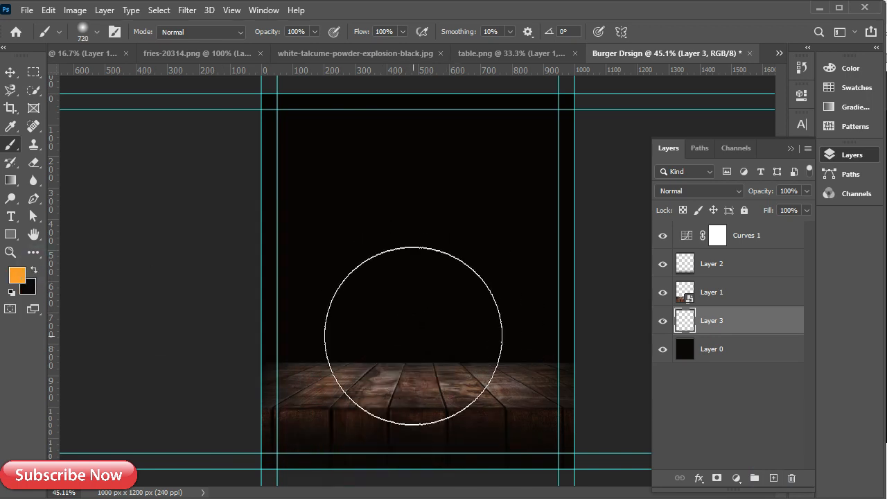
left_click(402, 33)
left_click_drag(374, 46, 371, 46)
Paint a soft orange glow just above the table, undoing the over-bright dabs
left_click(408, 363)
left_click_drag(407, 362, 417, 355)
left_click(418, 354)
left_click(413, 335)
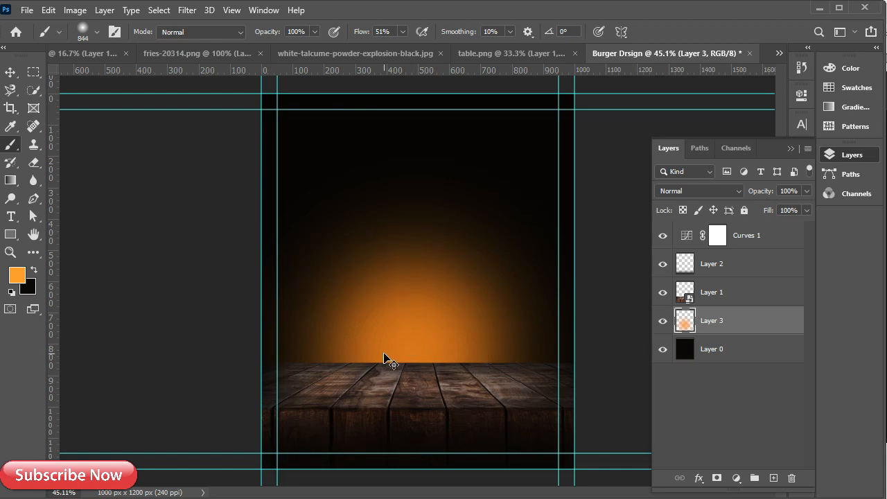
key("ctrl+z")
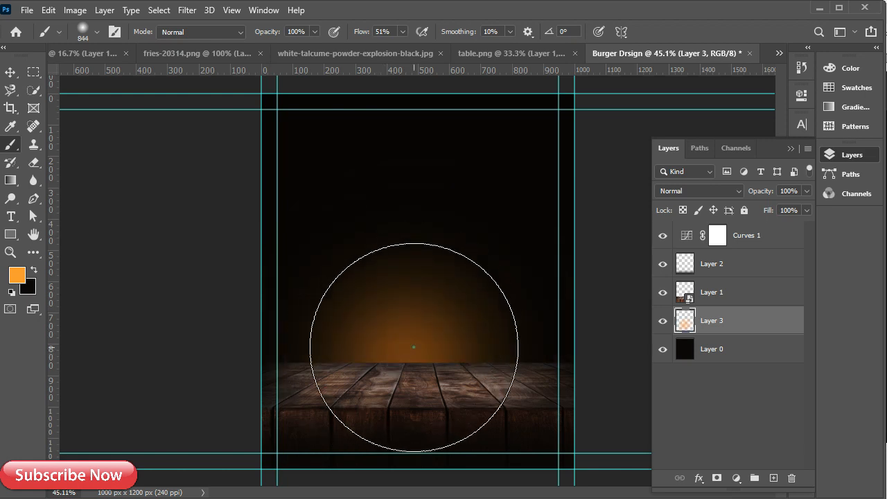
left_click(414, 347)
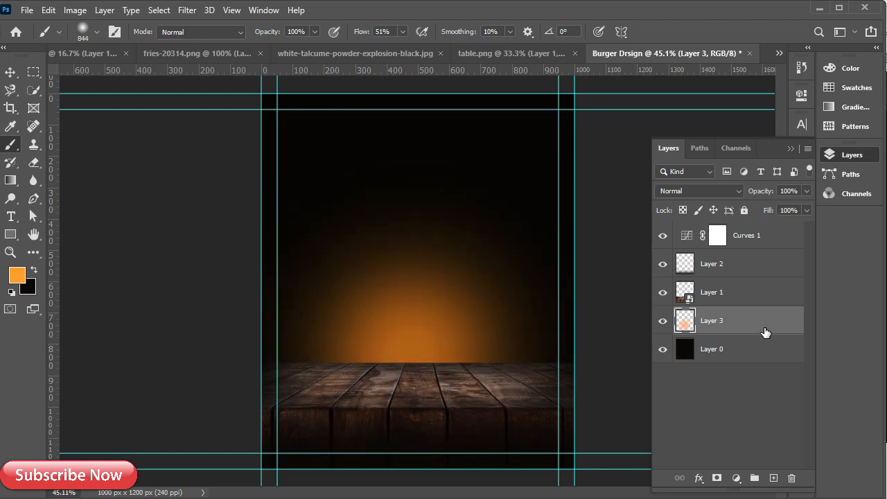
left_click(735, 241)
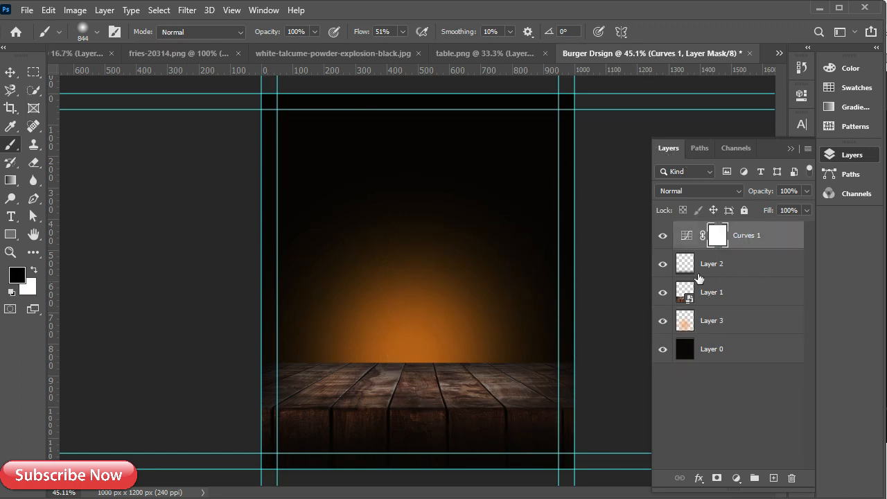
Group all the background layers into a group named 'bg'
key("v")
left_click(732, 349, "shift")
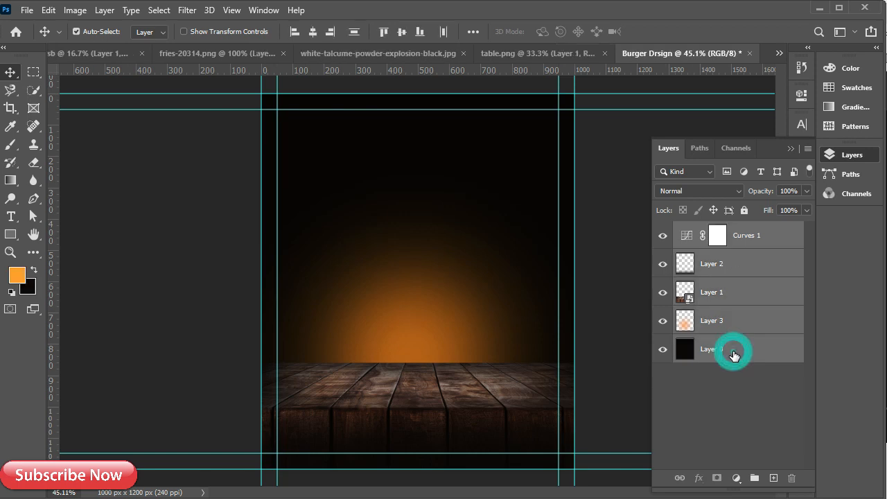
key("ctrl+g")
double_click(712, 230)
type("bg")
key("Return")
Convert the orange glow Layer 3 into a smart object and collapse the bg group
left_click(679, 230)
left_click(695, 338)
right_click(695, 339)
left_click(783, 187)
left_click(662, 338)
left_click(663, 338)
left_click(679, 230)
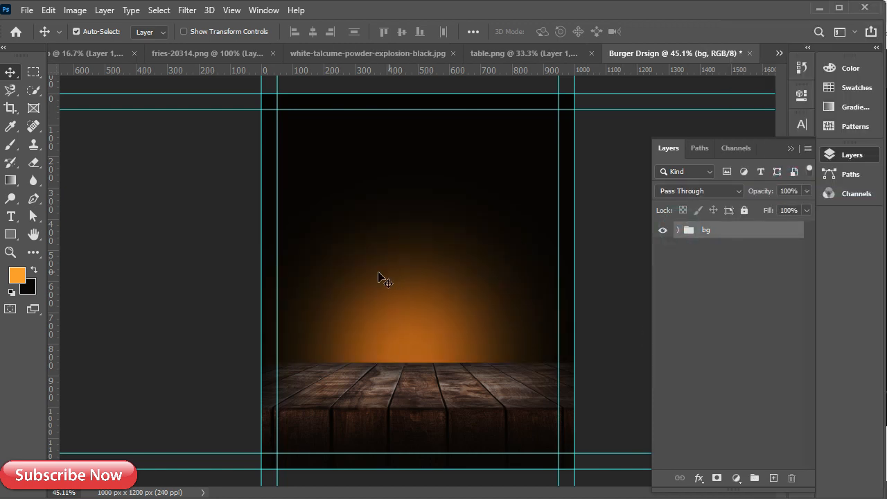
left_click(512, 53)
Close table.png without saving and bring the powder smoke image in as a smart object
left_click(652, 53)
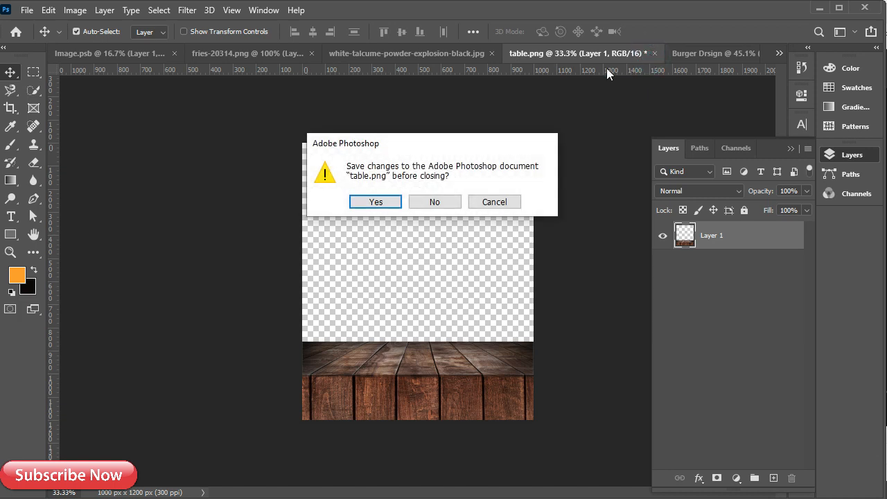
left_click(434, 203)
left_click(473, 54)
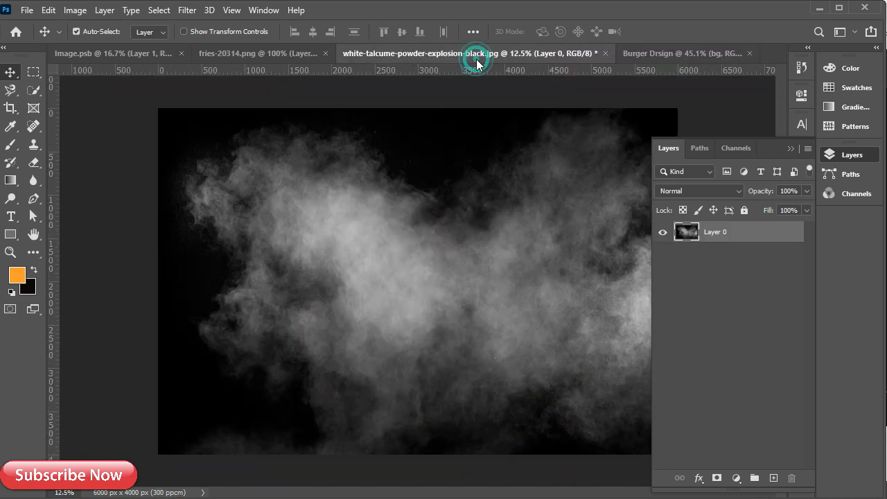
left_click_drag(443, 305, 475, 302)
right_click(743, 237)
left_click(785, 192)
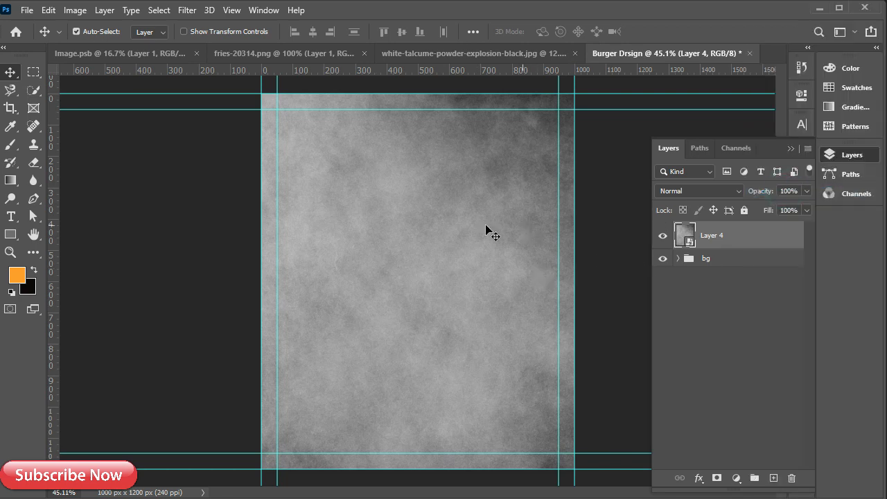
Scale the smoke down to about 23% and centre it on the poster
key("ctrl+t")
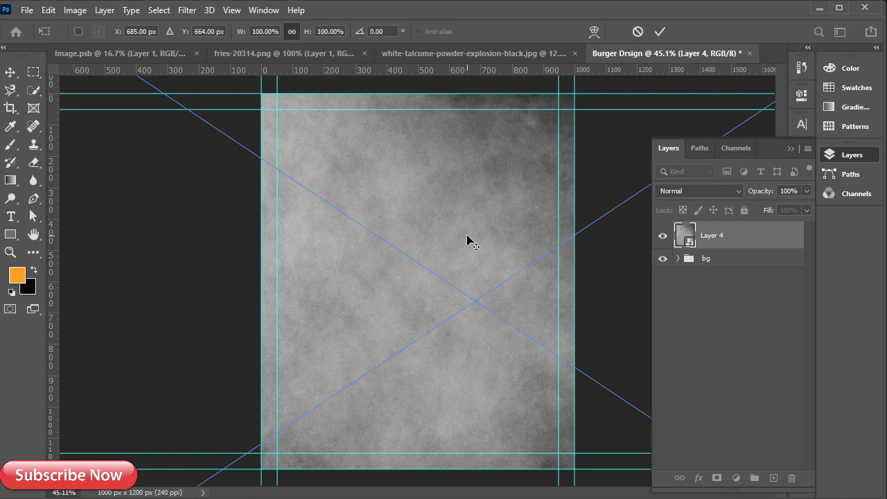
key("ctrl+0")
left_click_drag(433, 119, 432, 317)
left_click_drag(432, 372, 433, 280)
left_click_drag(427, 214, 428, 259)
left_click_drag(443, 310, 444, 290)
scroll(421, 307, "up", 3)
scroll(420, 306, "up", 1)
left_click_drag(429, 221, 431, 229)
Flip the smoke horizontally, rotate it about 153°, and place it toward the lower left
right_click(426, 270)
left_click(485, 484)
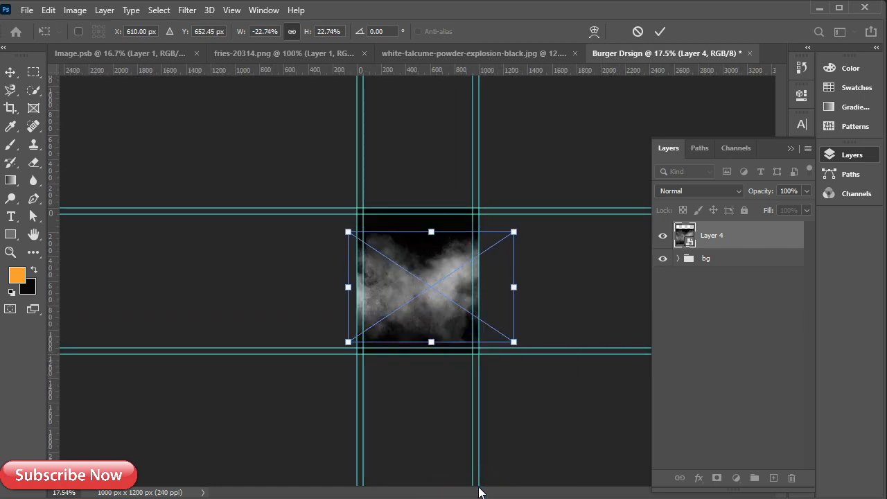
left_click_drag(527, 228, 492, 204)
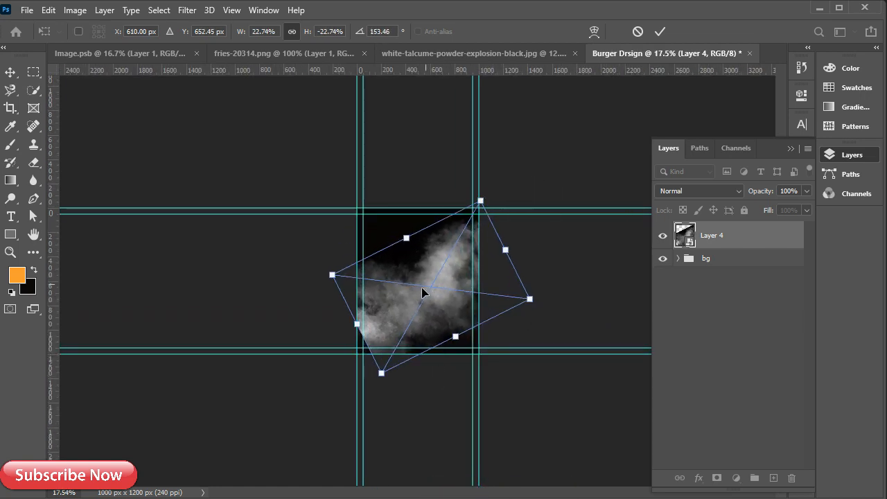
left_click_drag(426, 289, 396, 311)
scroll(398, 329, "up", 2)
scroll(398, 329, "up", 1)
mouse_move(377, 341)
left_mouse_down()
mouse_move(355, 332)
mouse_move(369, 330)
mouse_move(367, 346)
left_mouse_up()
left_click(742, 237)
Set the smoke to Screen blending, move it into bg above Layer 0, and nudge it upward
left_click(719, 195)
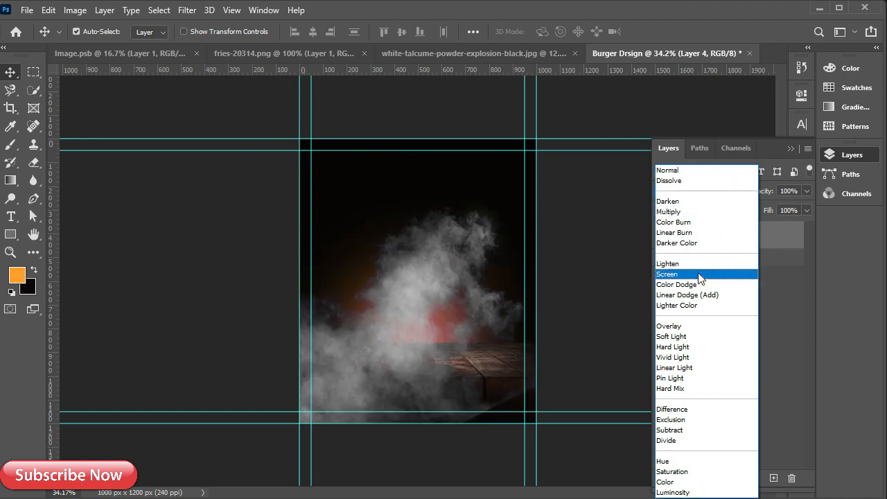
left_click(697, 274)
left_click(679, 258)
left_click_drag(725, 238, 732, 385)
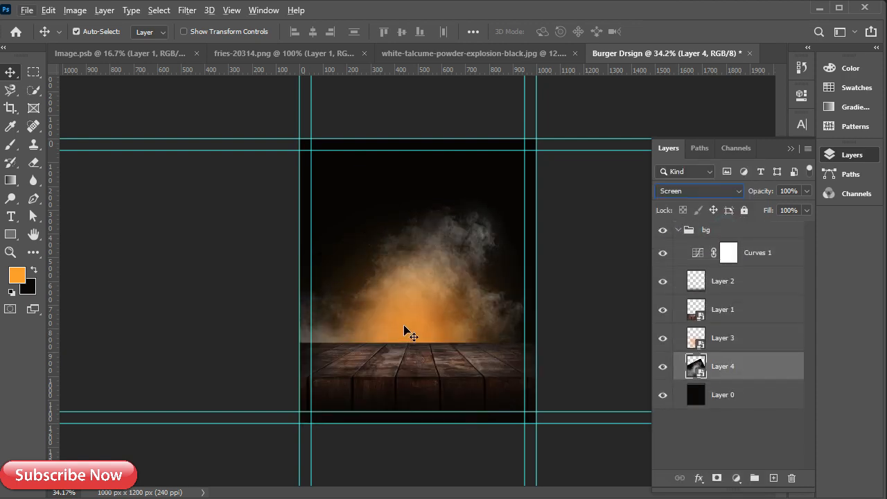
key("ctrl+t")
mouse_move(407, 313)
left_mouse_down()
mouse_move(409, 291)
mouse_move(400, 297)
left_mouse_up()
left_click(660, 31)
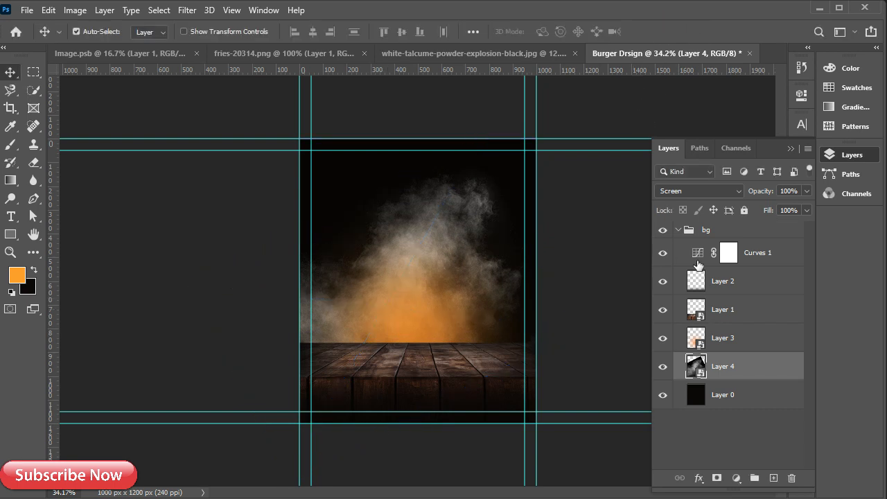
Set the smoke layer, Layer 4, to 80% opacity
left_click(678, 230)
scroll(393, 322, "up", 4)
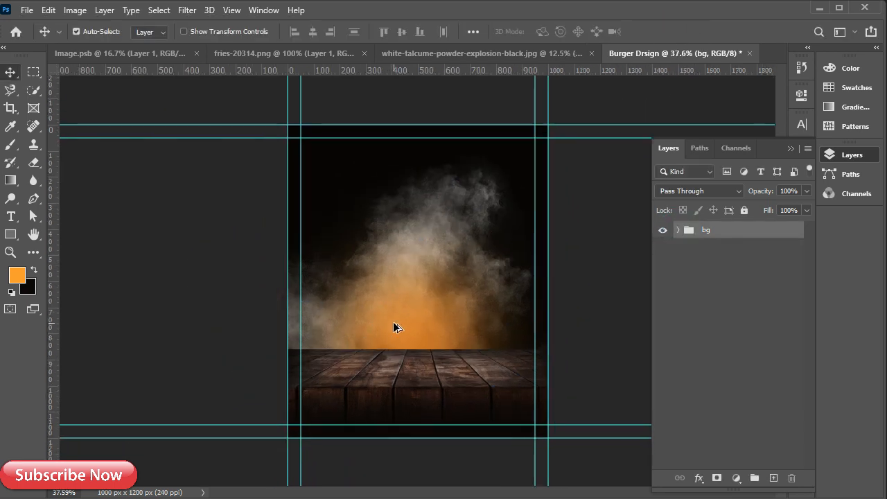
left_click(677, 230)
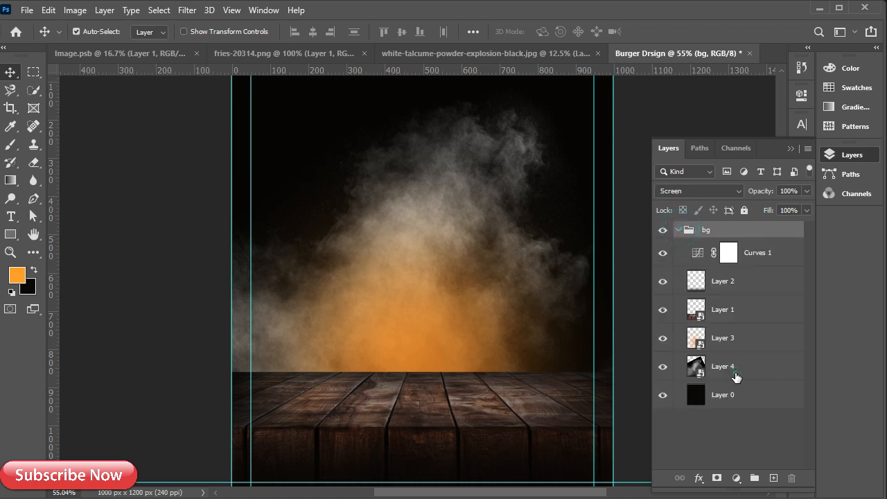
left_click(735, 367)
type("80")
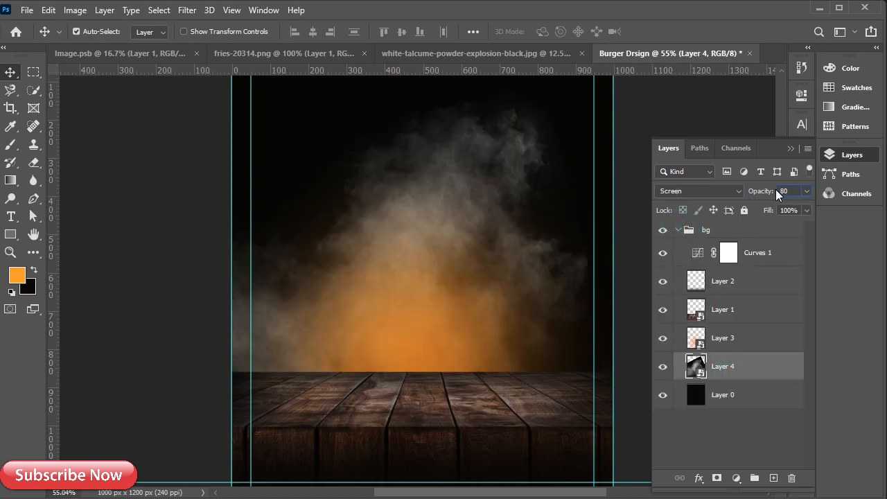
left_click(678, 230)
scroll(403, 280, "down", 2)
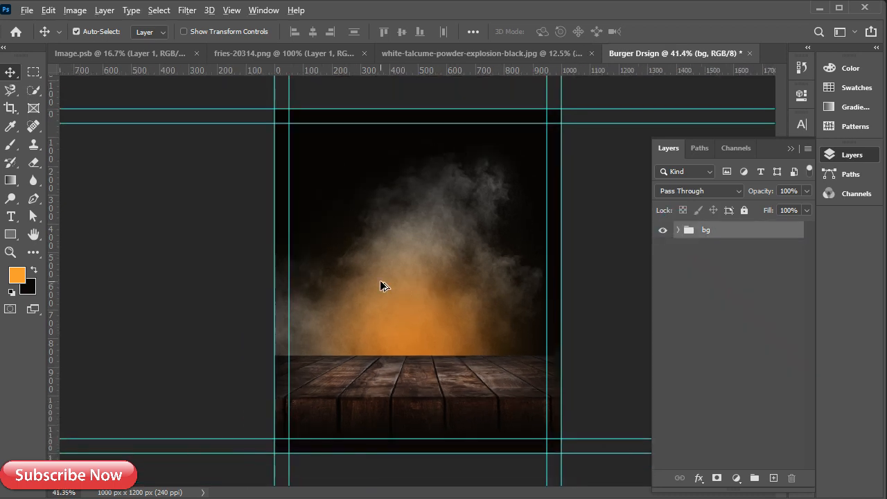
scroll(385, 286, "down", 1)
left_click(678, 230)
left_click(695, 254)
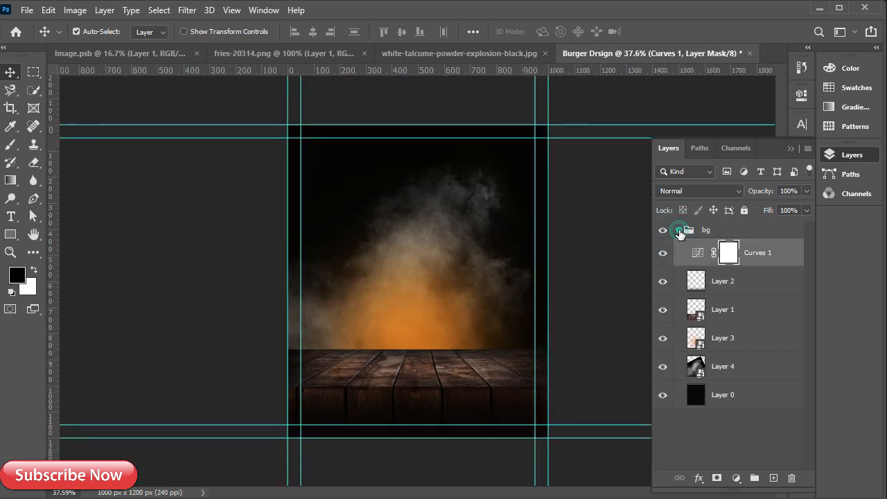
left_click(679, 231)
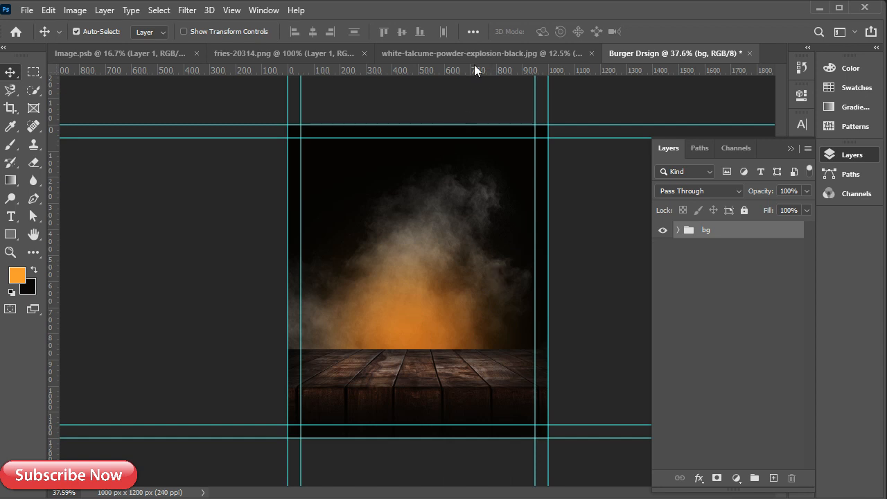
Close the white powder smoke image without saving changes
left_click(475, 53)
left_click(604, 53)
left_click(437, 201)
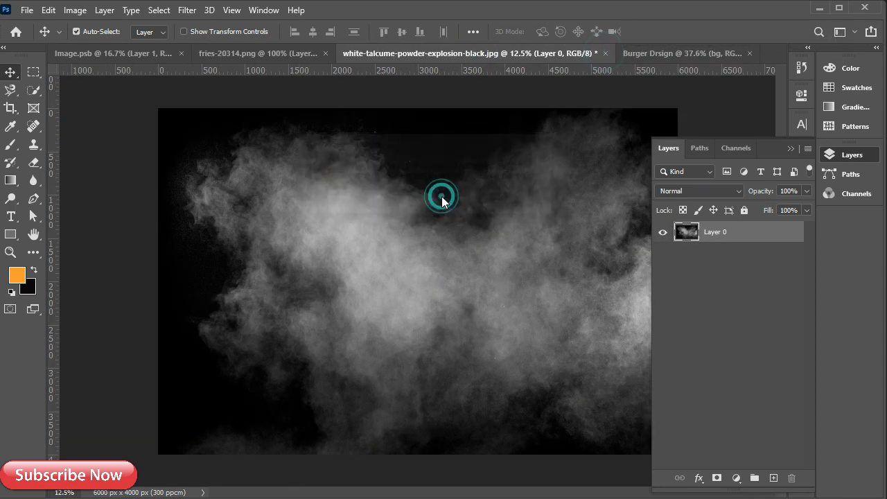
Copy the fries and burger images into the Burger Drsign poster and convert both to Smart Objects
left_click(312, 54)
left_click_drag(418, 263, 359, 350)
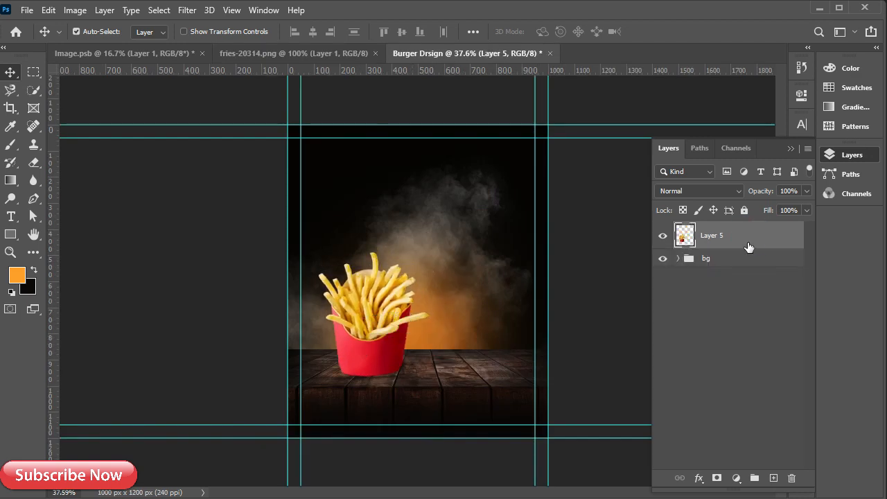
left_click(614, 53)
left_click_drag(435, 243, 461, 239)
right_click(736, 263)
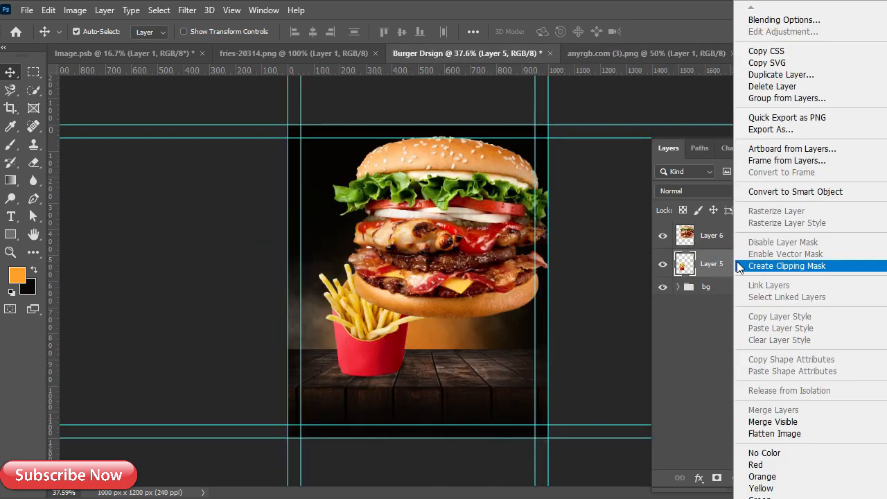
left_click(783, 192)
right_click(737, 239)
left_click(800, 191)
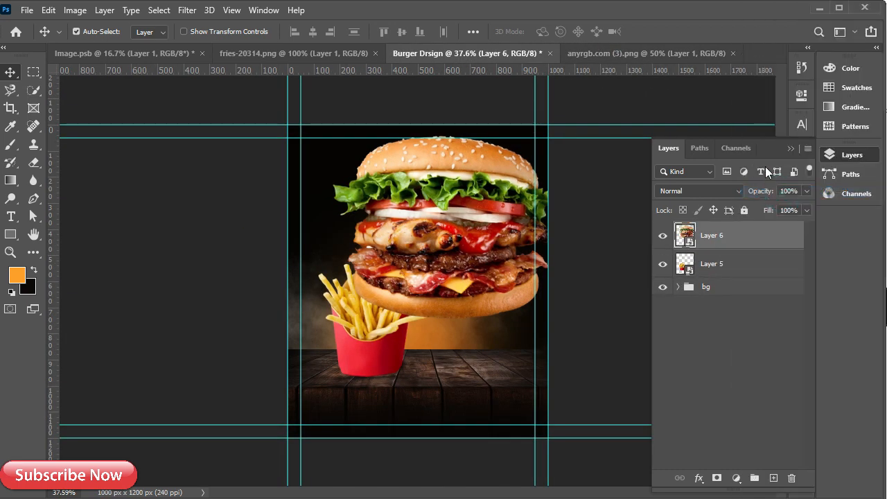
Scale the burger down to about 47% and place it beside the fries
left_click_drag(371, 349, 355, 347)
left_click(416, 252)
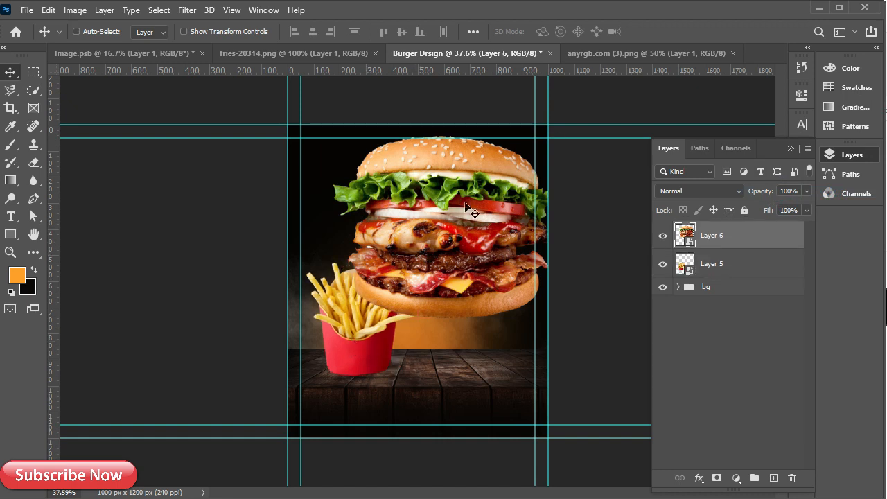
key("ctrl+t")
left_click_drag(323, 125, 375, 203)
left_click_drag(440, 255, 454, 322)
left_click_drag(459, 272, 461, 299)
left_click_drag(458, 364, 447, 346)
scroll(447, 349, "up", 4)
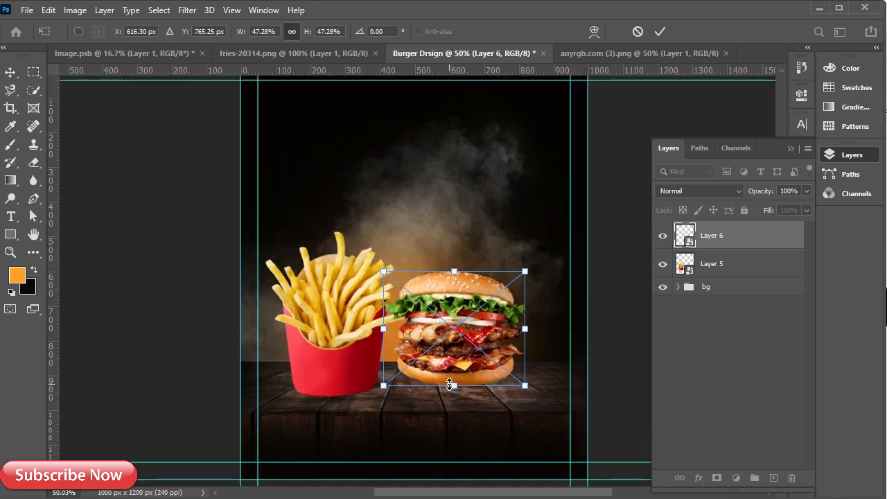
left_click(659, 31)
Shrink the fries from the top and move them up and right
left_click(291, 296)
left_click(718, 237)
key("ctrl+t")
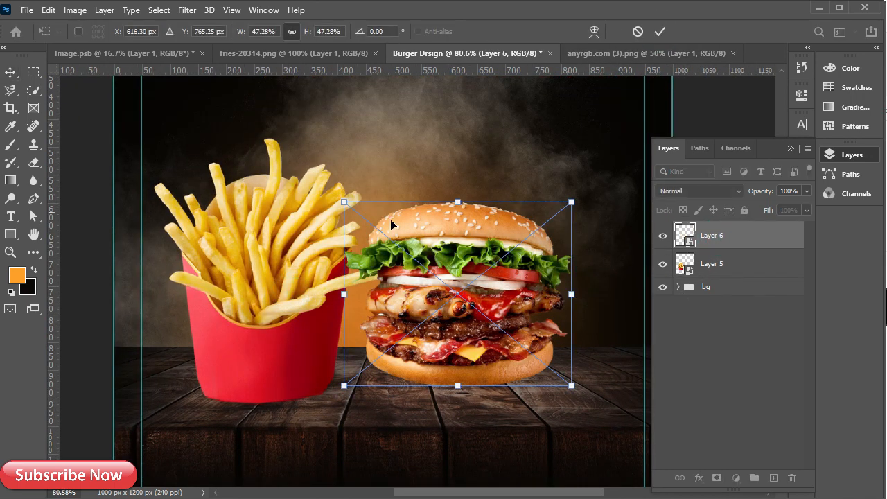
left_click(742, 254)
key("ctrl+t")
left_click_drag(273, 137, 272, 202)
left_click_drag(265, 312, 301, 286)
left_click(662, 32)
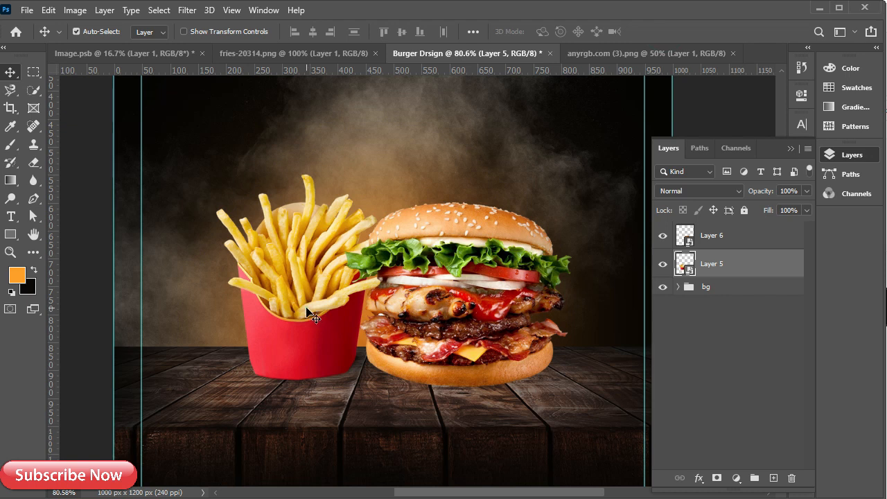
Fine-tune the fries and burger positions on the table, then select the bg group
left_click_drag(309, 315, 312, 319)
mouse_move(442, 289)
left_mouse_down()
mouse_move(447, 295)
mouse_move(435, 292)
left_mouse_up()
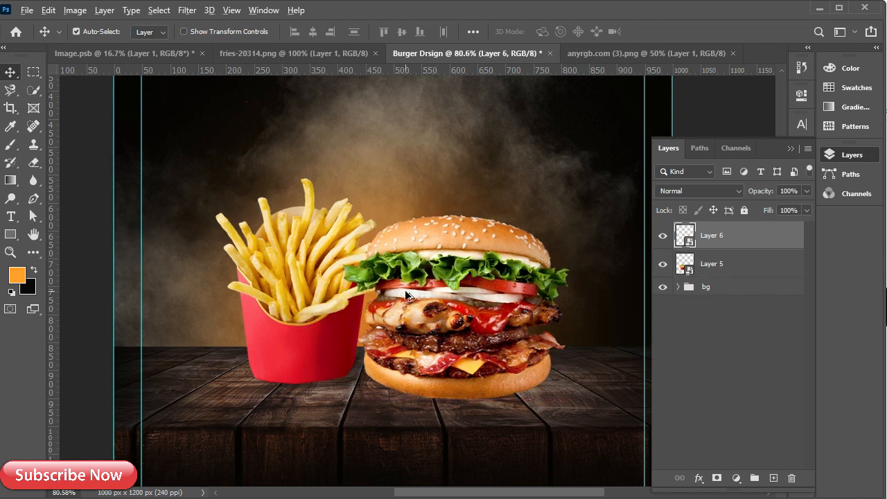
scroll(406, 295, "down", 2)
scroll(406, 295, "up", 1)
left_click(710, 292)
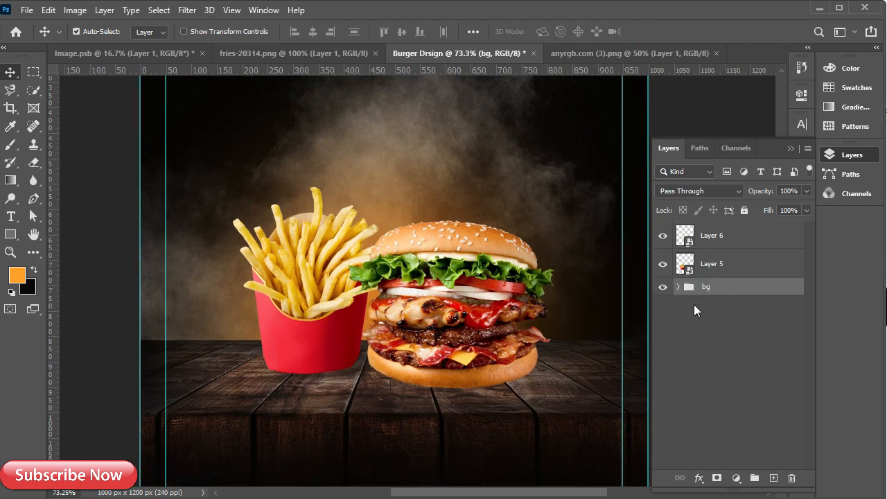
Draw a flat black oval on the table under the fries with the Ellipse Tool
left_click(6, 237)
key("shift+u")
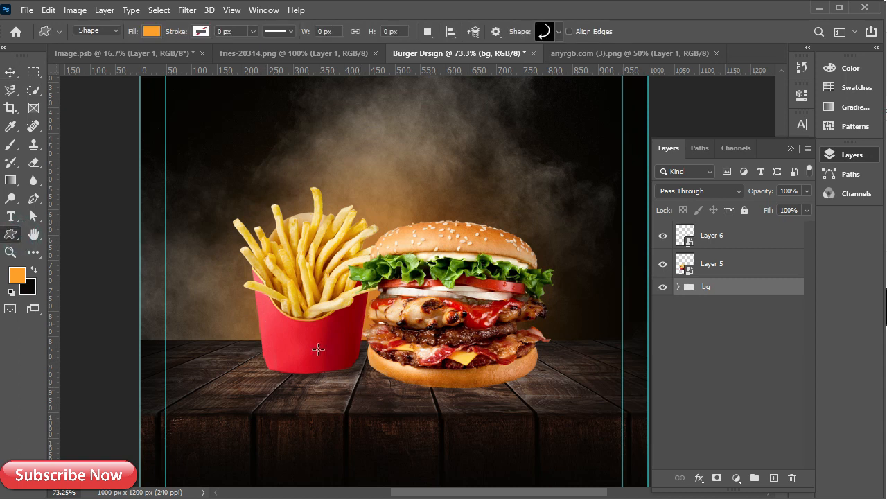
right_click(10, 234)
left_click(50, 260)
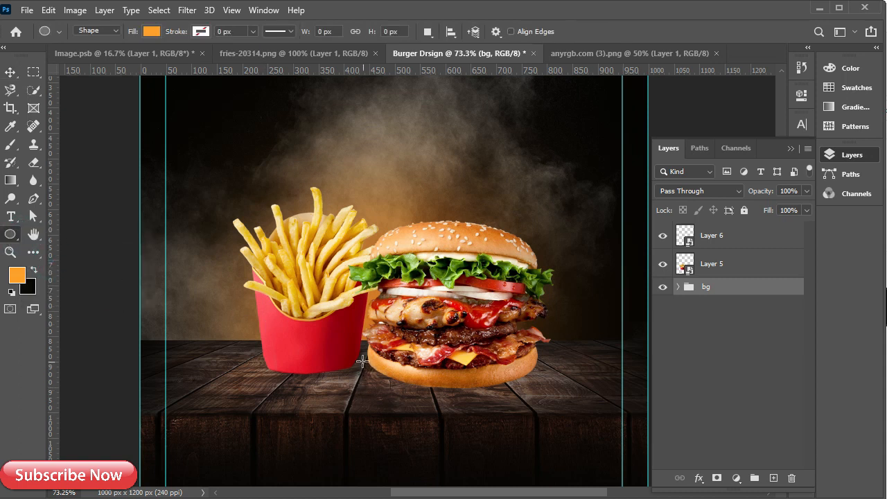
left_click(716, 275)
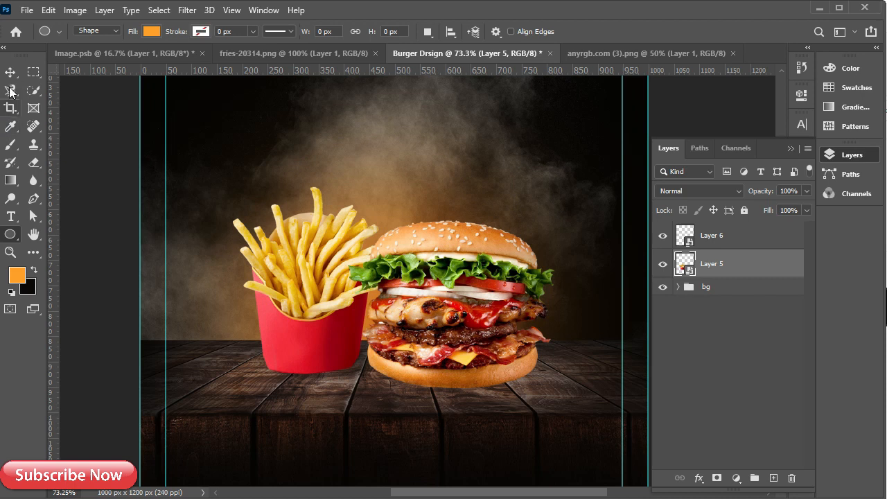
left_click(11, 72)
left_click(713, 287)
left_click(10, 233)
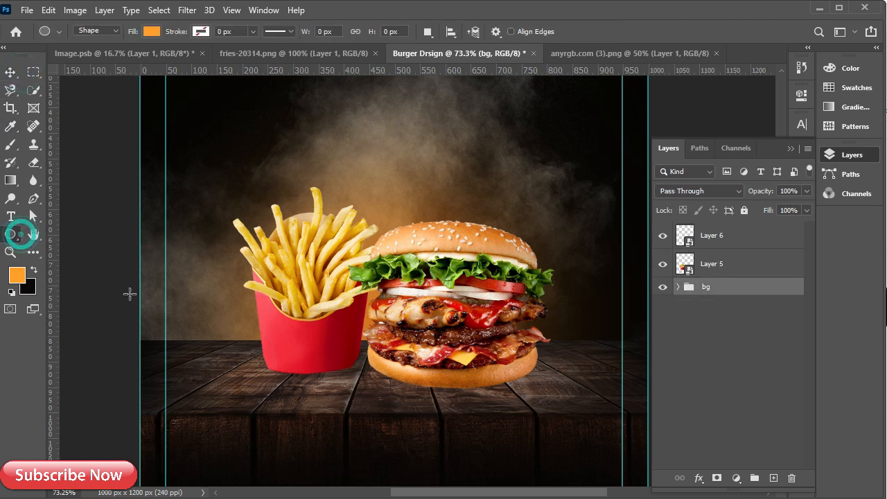
left_click_drag(247, 357, 386, 377)
left_click(604, 199)
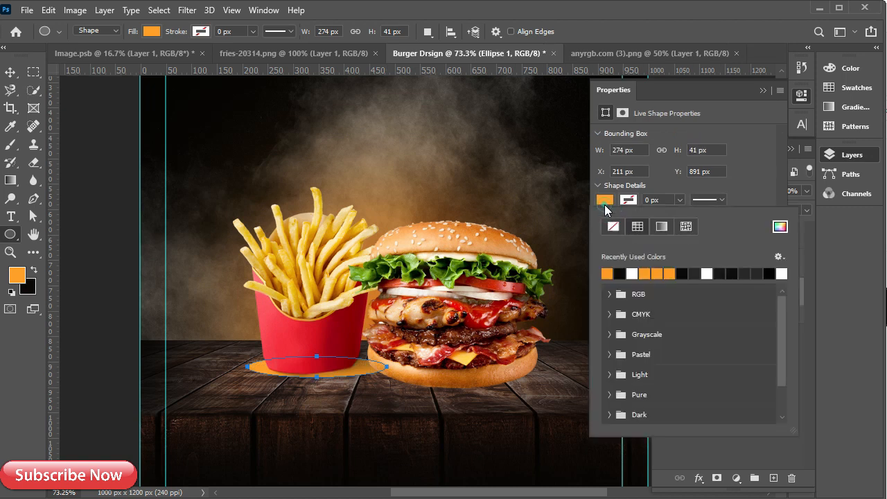
left_click(620, 272)
left_click(763, 90)
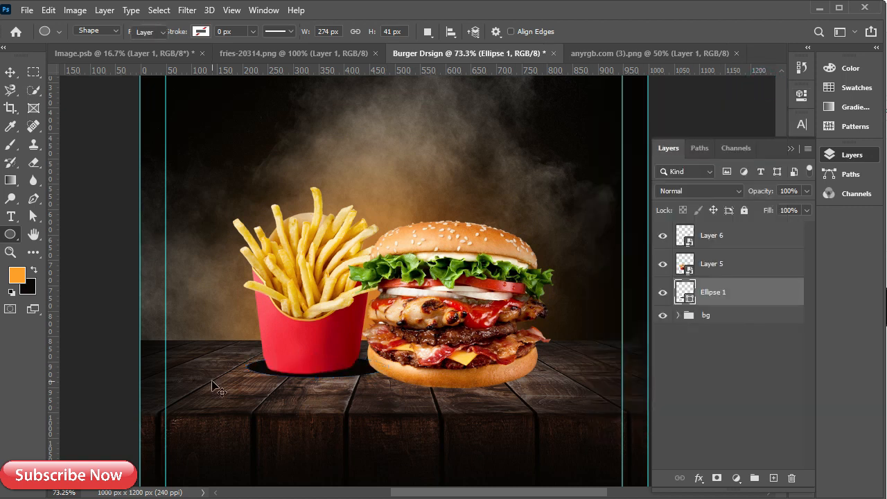
Nudge the Ellipse 1 shadow into place and narrow it to about 95% width
key("v")
left_click(356, 376)
left_click(758, 293)
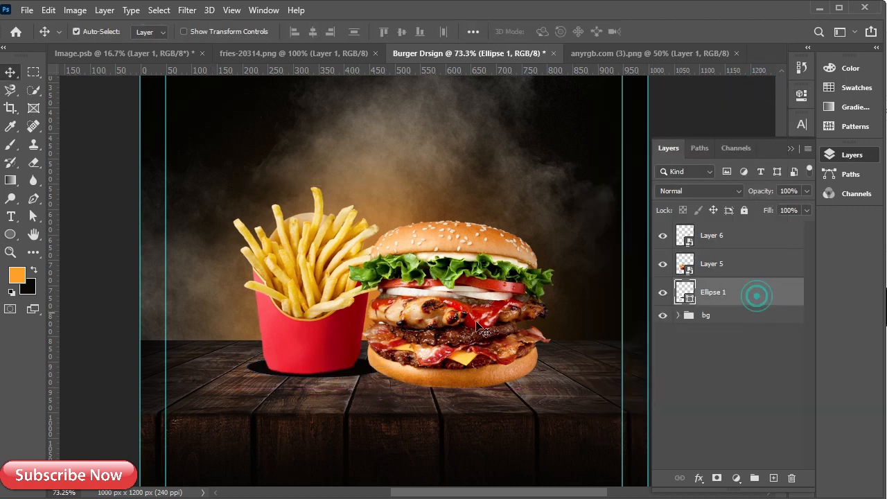
key("Down")
key("Down")
key("Down")
key("Down")
key("Down")
key("Down")
key("Down")
key("Down")
key("Left")
key("Left")
key("Left")
key("Up")
key("Up")
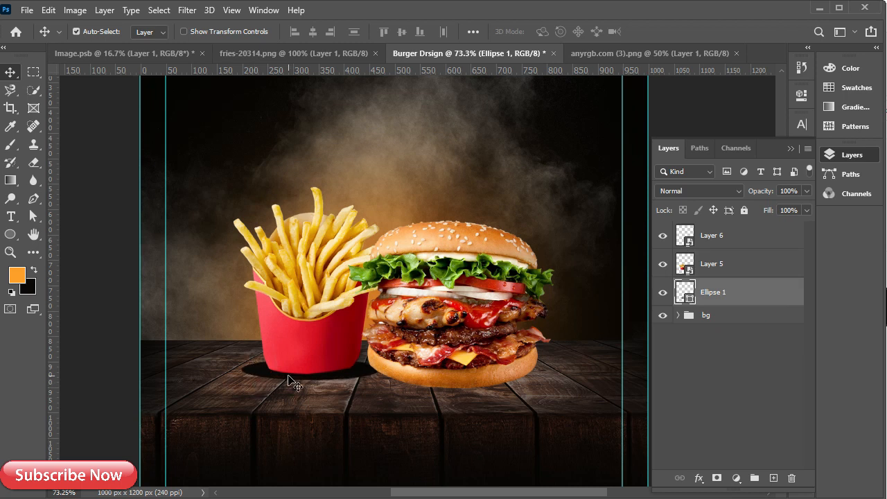
key("ctrl+t")
left_click_drag(379, 370, 374, 372)
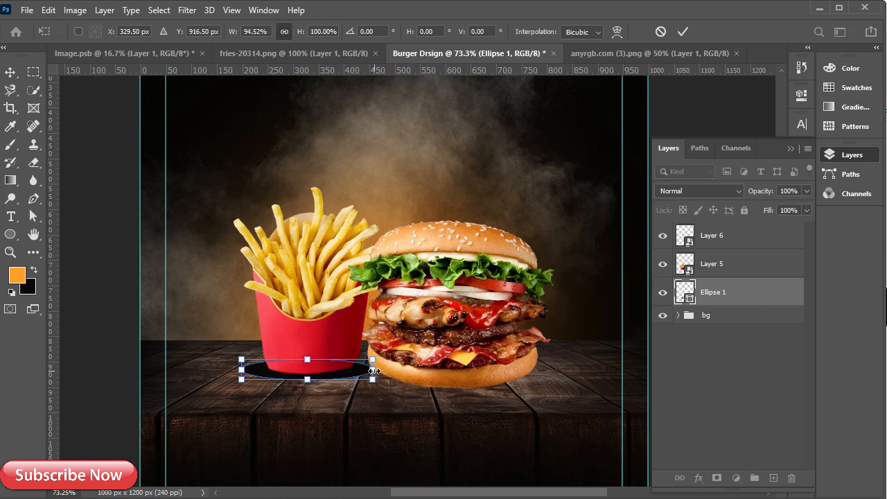
key("Right")
key("Right")
key("Right")
key("Right")
key("Return")
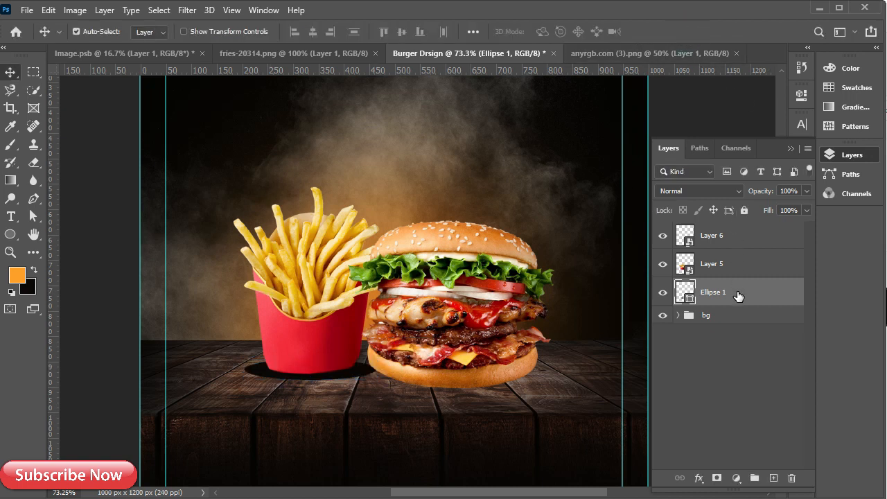
Apply a 15 px Gaussian Blur to the shadow as a smart filter
left_click(189, 11)
mouse_move(346, 174)
left_click(390, 220)
left_click(408, 201)
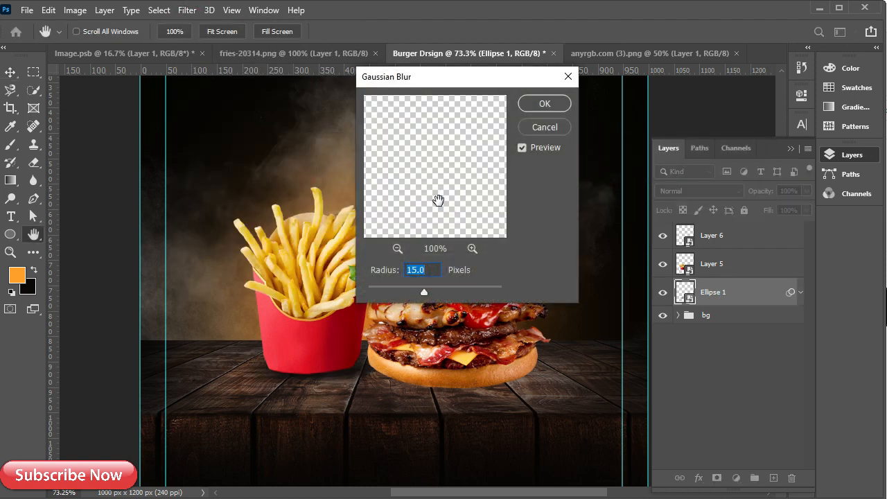
left_click(550, 103)
left_click_drag(307, 377, 301, 383)
key("ctrl+z")
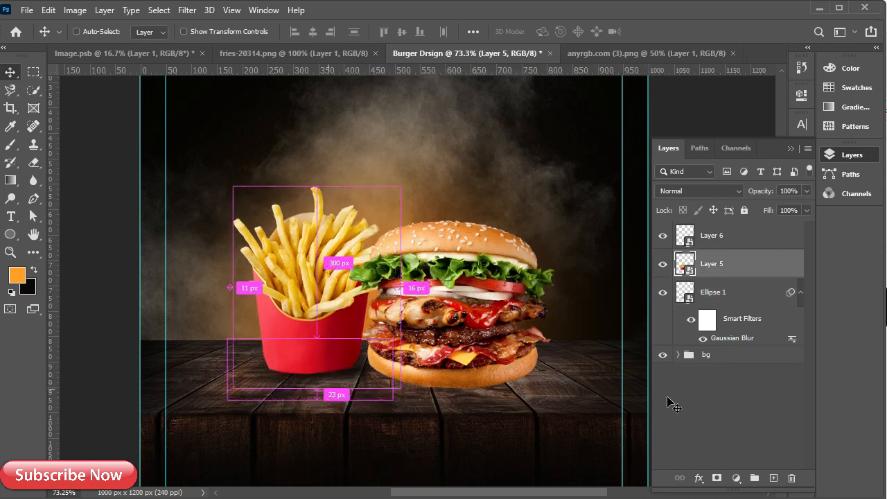
left_click(711, 293)
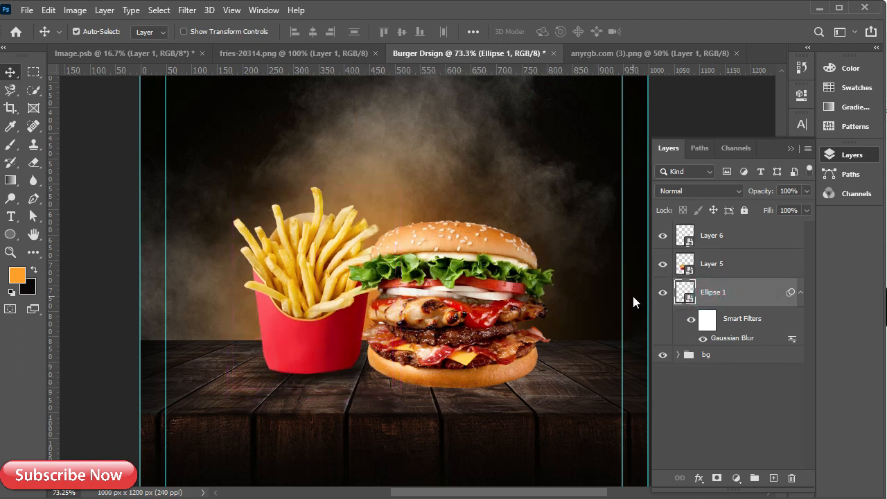
Draw a black 395 × 60 px oval under the burger, stack it below Layer 6, and shift it right
left_click(801, 293)
left_click(717, 239)
left_click(11, 234)
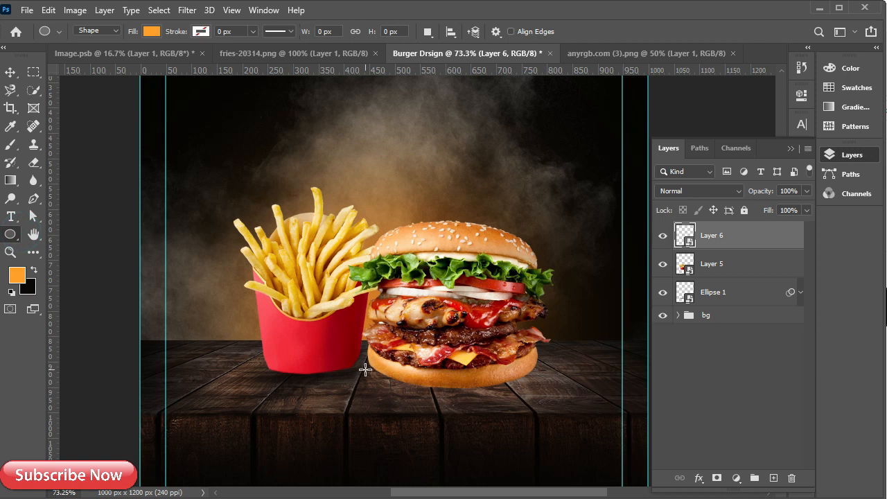
left_click_drag(386, 378, 562, 394)
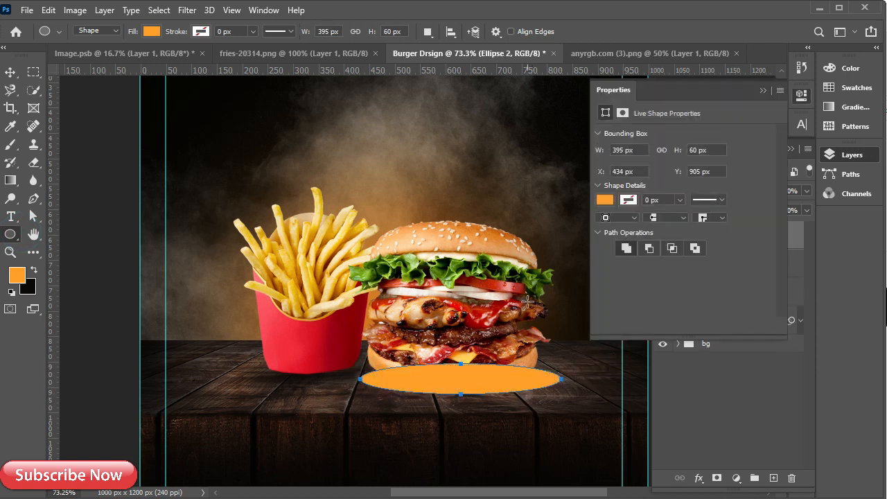
left_click(605, 201)
left_click(607, 273)
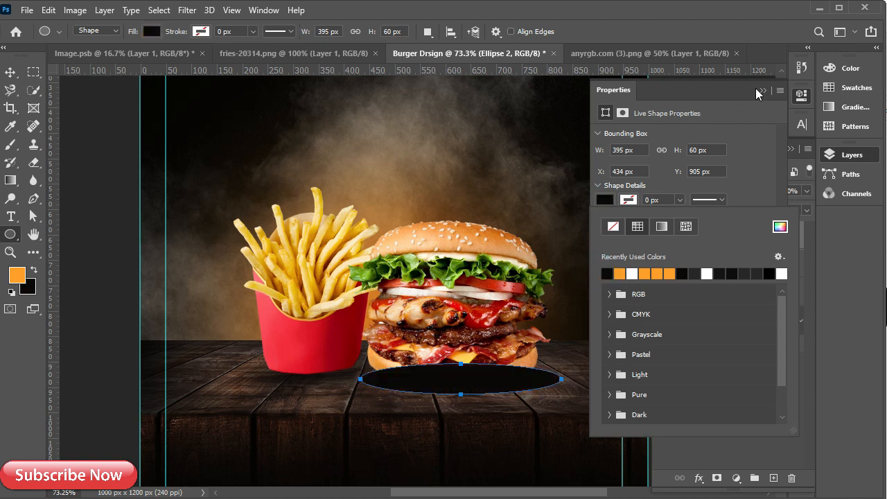
left_click(762, 90)
left_click_drag(724, 237, 724, 279)
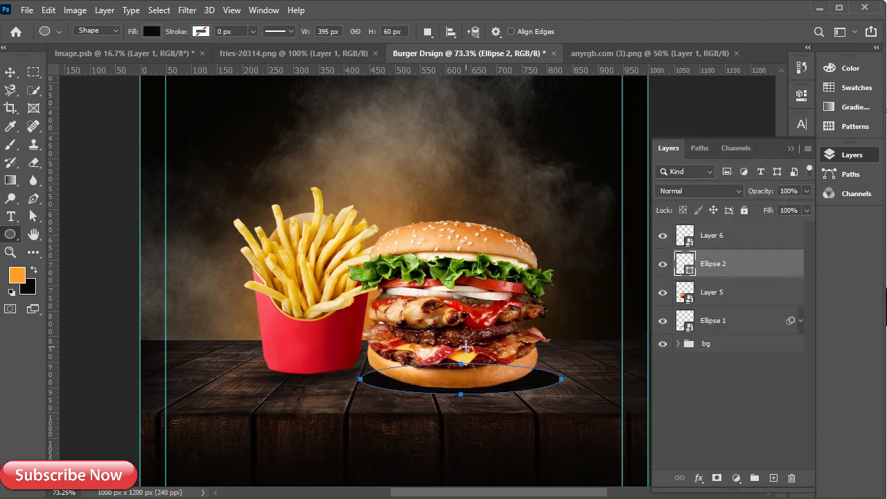
key("v")
mouse_move(483, 391)
left_mouse_down()
mouse_move(505, 393)
mouse_move(497, 393)
left_mouse_up()
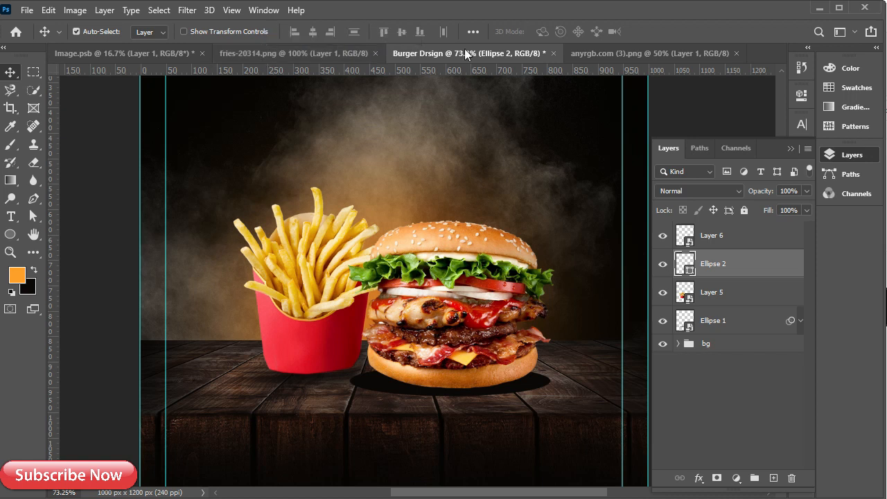
Apply a Gaussian Blur of about 13.9 px to Ellipse 2 as a smart filter
left_click(187, 9)
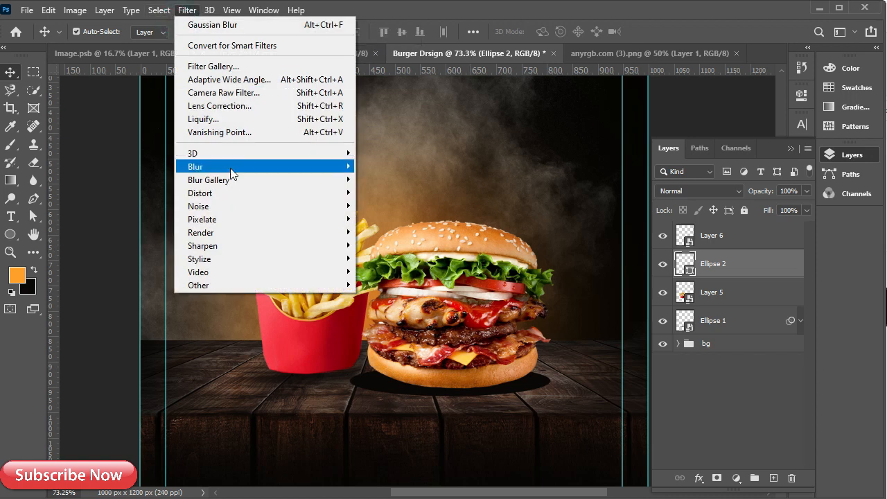
mouse_move(235, 169)
left_click(390, 222)
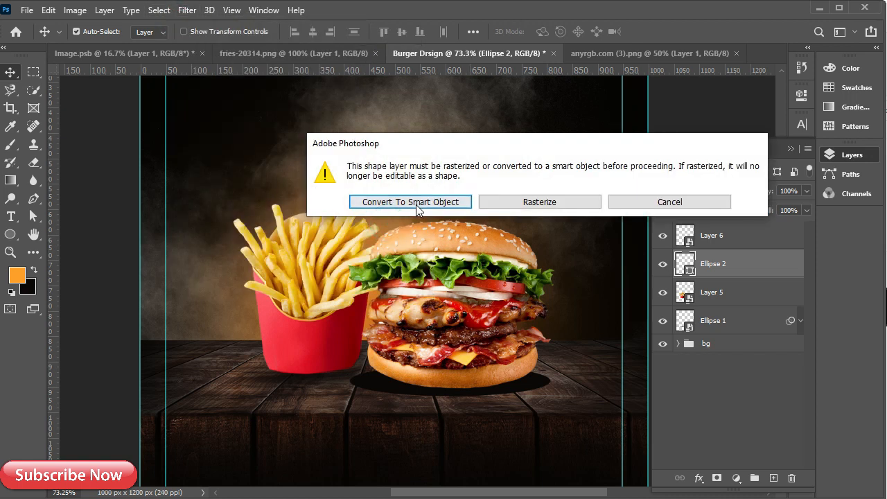
left_click(416, 203)
left_click_drag(383, 169, 529, 170)
left_click_drag(424, 193, 422, 132)
left_click(397, 249)
left_click(397, 249)
left_click(397, 250)
left_click(398, 249)
left_click(397, 249)
left_click(471, 250)
left_click(471, 250)
left_click_drag(453, 201, 426, 101)
mouse_move(428, 296)
left_mouse_down()
mouse_move(416, 294)
mouse_move(423, 293)
left_mouse_up()
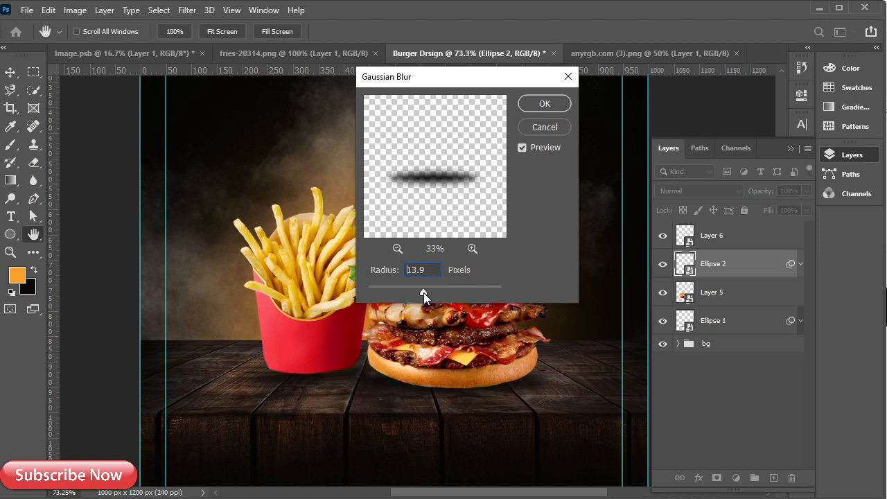
left_click(543, 103)
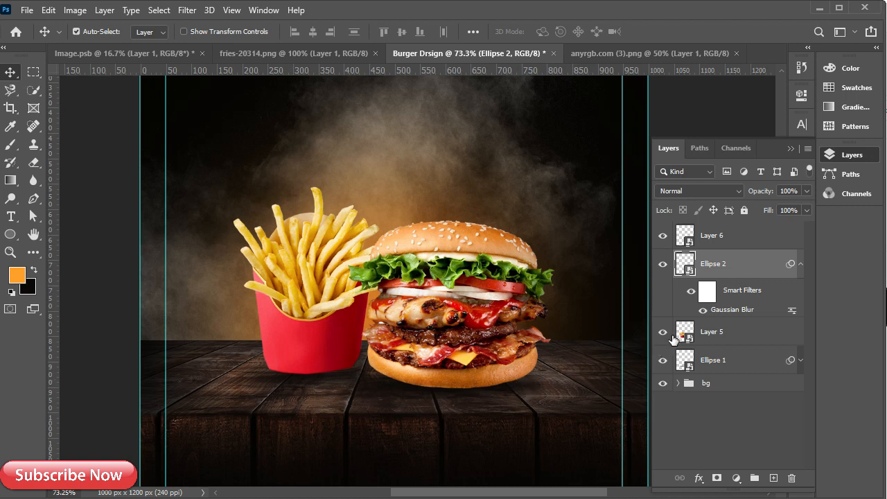
Group Layer 6 through Ellipse 1 into a group named 'image', then expand bg to select Curves 1
left_click(714, 242)
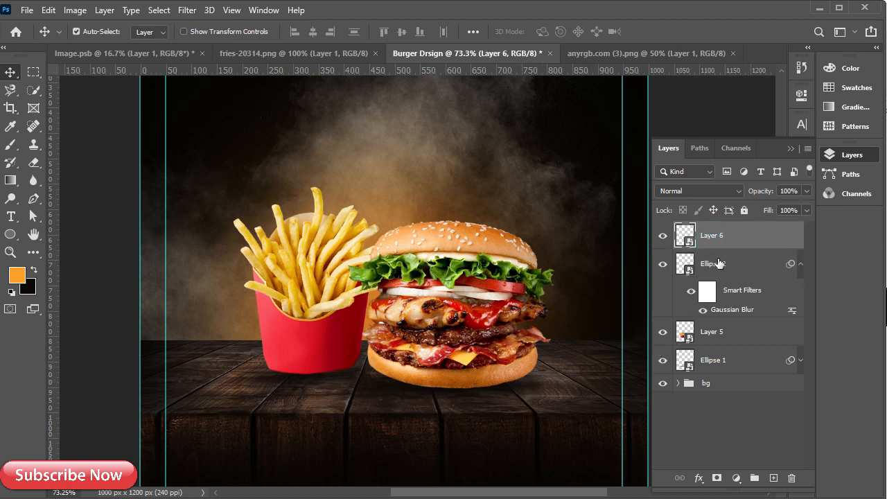
left_click(721, 362, "shift")
key("ctrl+g")
double_click(715, 229)
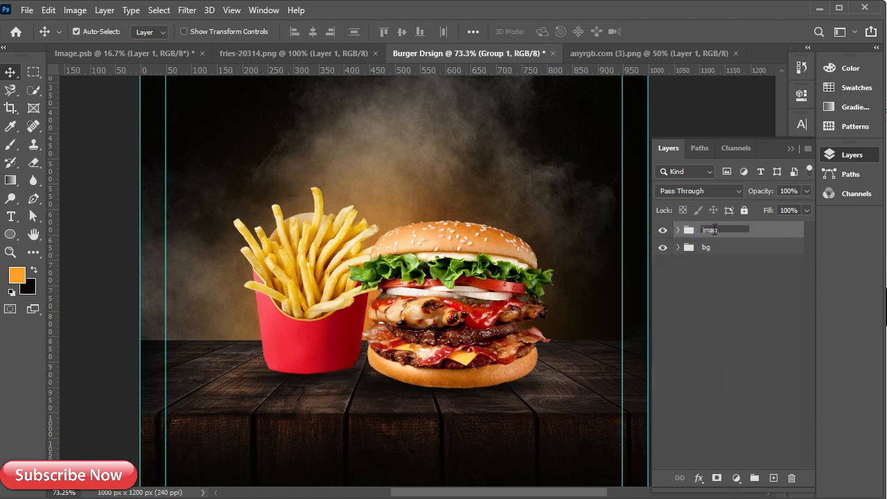
key("Return")
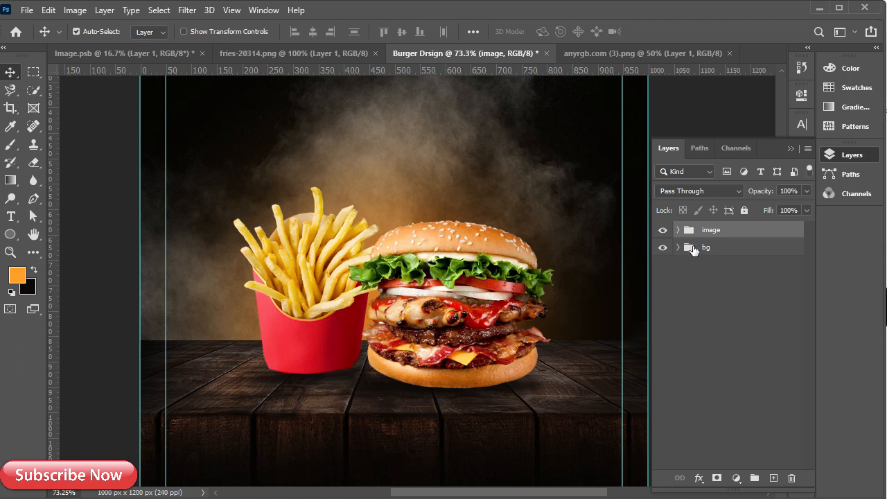
left_click(678, 247)
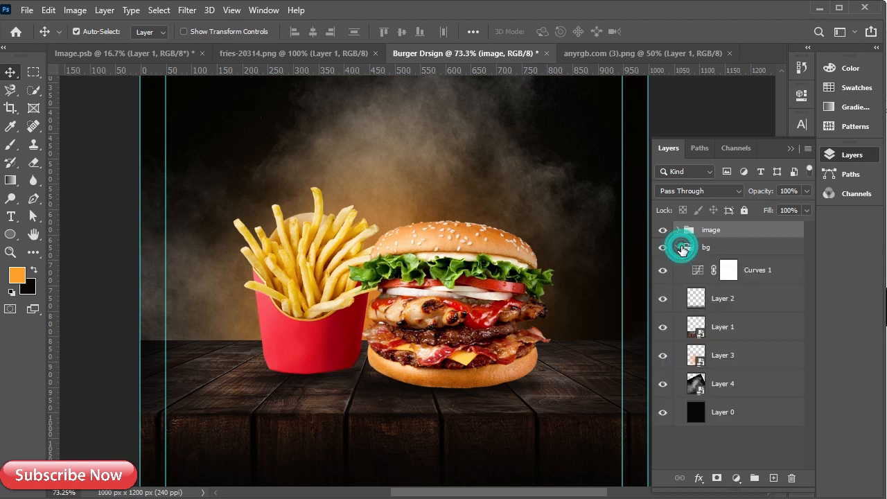
left_click(743, 266)
Close fries-20314.png and bring the Image.psb sparks into the poster as a Smart Object
left_click(252, 55)
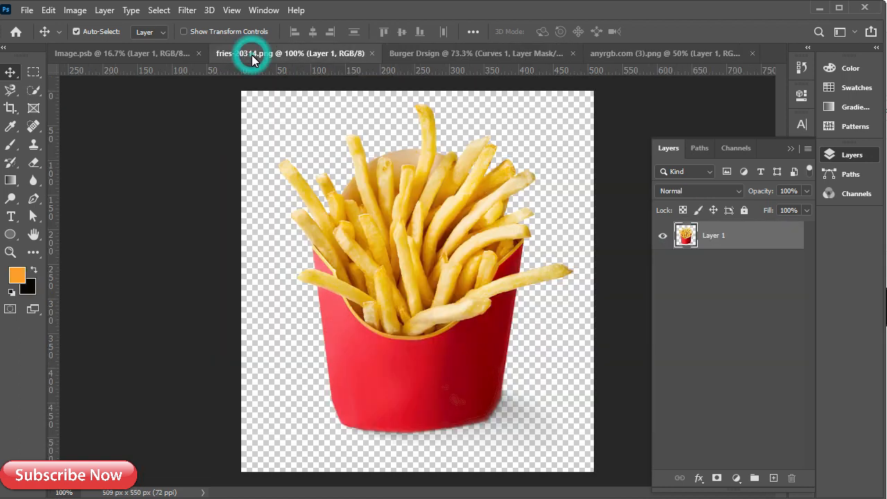
left_click(371, 53)
left_click(168, 53)
left_click_drag(337, 235, 399, 281)
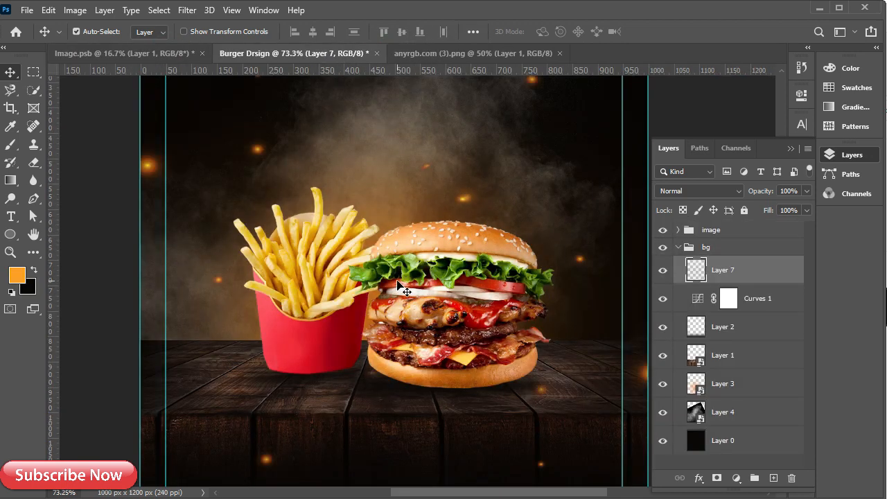
scroll(406, 291, "down", 3)
right_click(740, 273)
left_click(804, 192)
Scale the sparks Layer 7 to about 57% and position it over the background
key("ctrl+t")
scroll(430, 200, "down", 1)
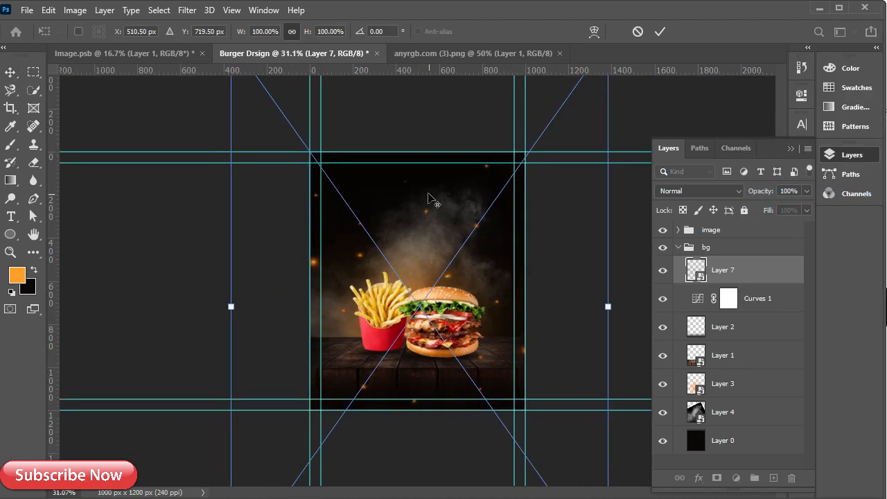
scroll(428, 198, "down", 1)
left_click_drag(562, 301, 460, 301)
left_click_drag(358, 313, 421, 311)
left_click_drag(527, 300, 509, 298)
left_click_drag(422, 320, 423, 313)
left_click(660, 31)
scroll(450, 335, "up", 2)
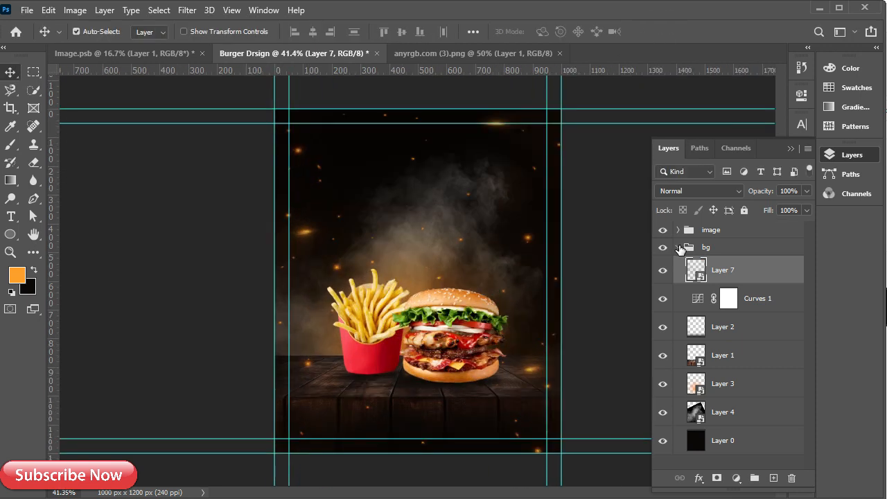
left_click(679, 247)
Close the anyrgb.com and Image.psb documents without saving
left_click(790, 149)
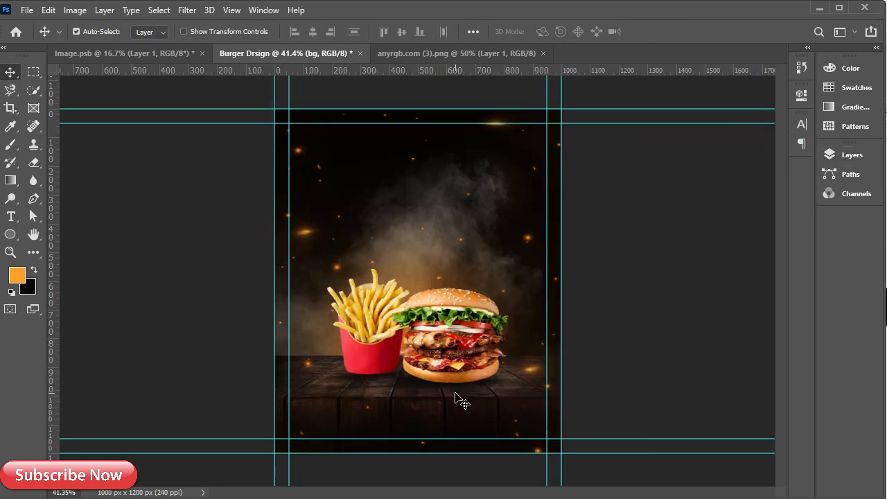
scroll(444, 409, "up", 3)
scroll(433, 409, "down", 1)
scroll(425, 390, "up", 1)
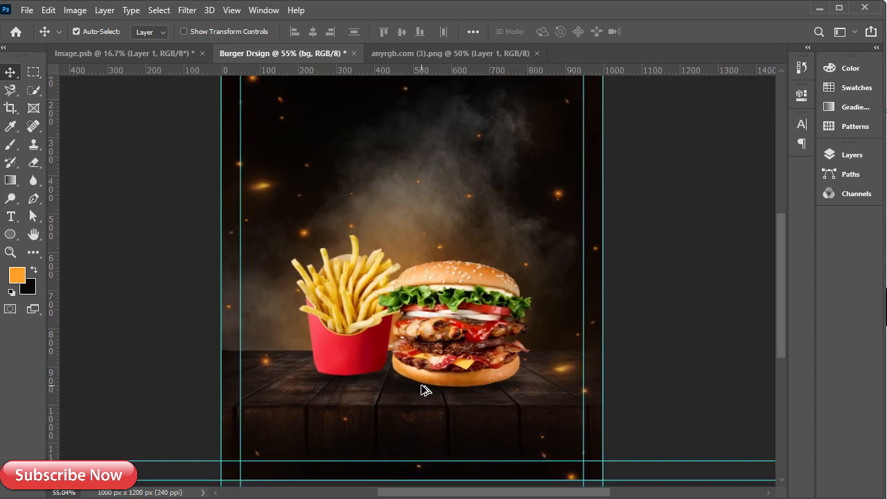
scroll(400, 221, "up", 2)
scroll(400, 270, "down", 2)
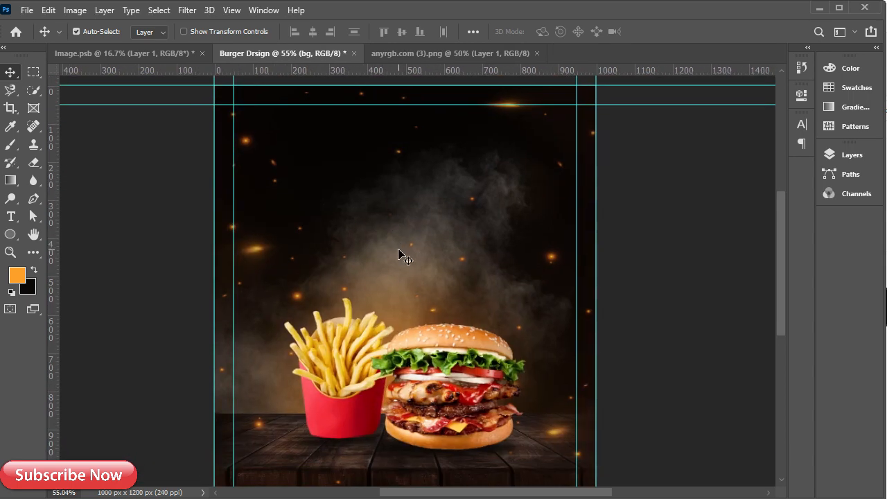
left_click(519, 54)
left_click(542, 54)
left_click(125, 57)
left_click(201, 54)
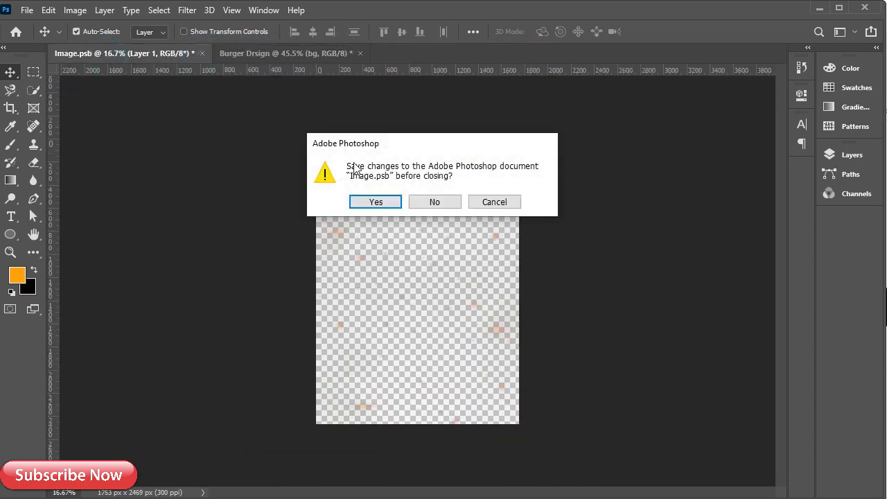
left_click(424, 204)
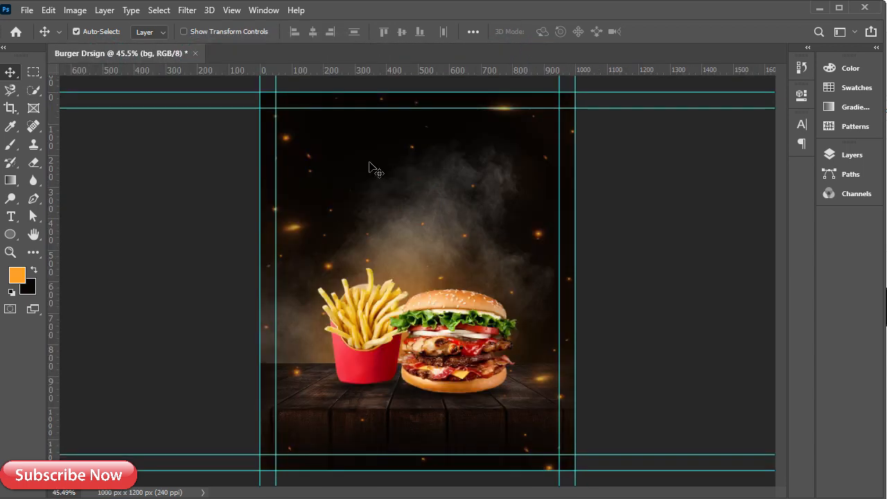
Add a new empty Layer 8 above the image and bg groups
scroll(483, 314, "up", 1)
scroll(410, 305, "up", 1)
scroll(410, 305, "down", 1)
mouse_move(409, 216)
left_mouse_down()
mouse_move(408, 252)
mouse_move(401, 218)
left_mouse_up()
left_click(852, 154)
left_click(744, 231)
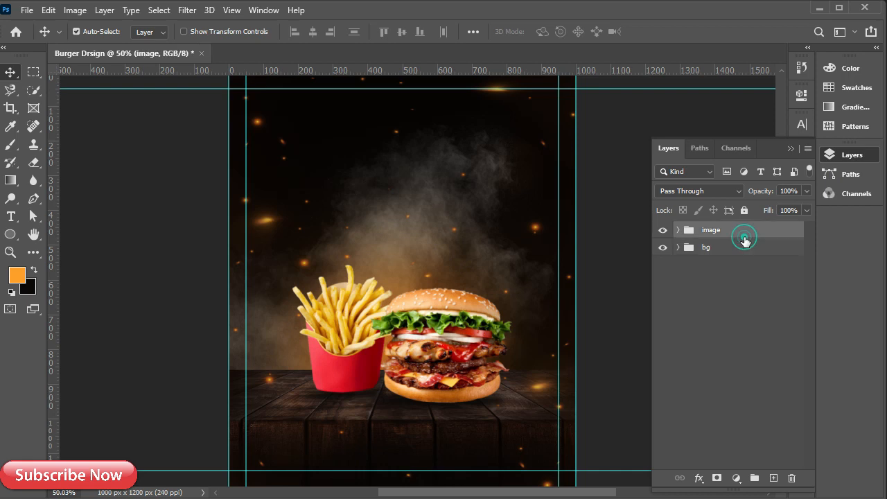
left_click(773, 478)
scroll(277, 290, "up", 4)
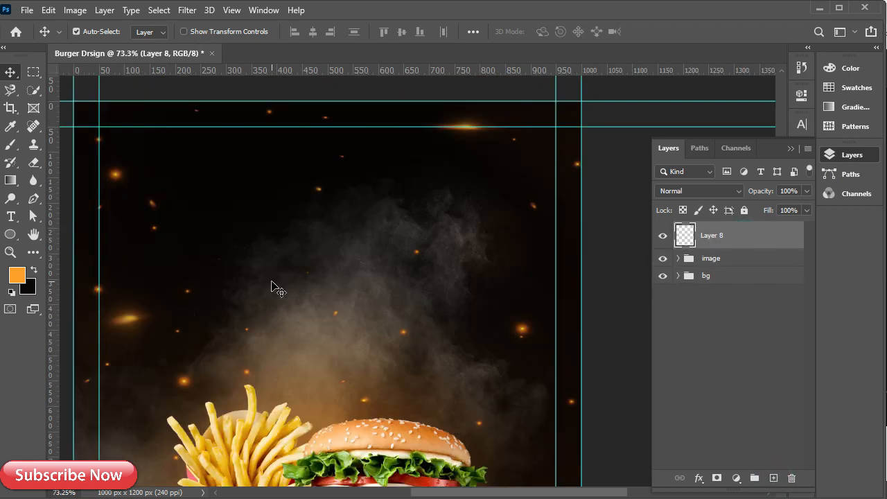
Start an empty text box near the top left set to 24 pt Badcats
key("t")
left_click(276, 196)
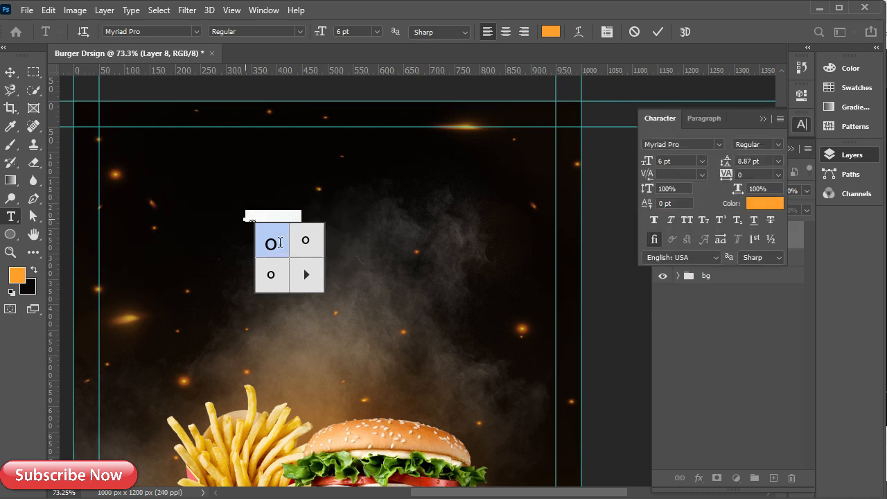
left_click(306, 216)
key("ctrl+a")
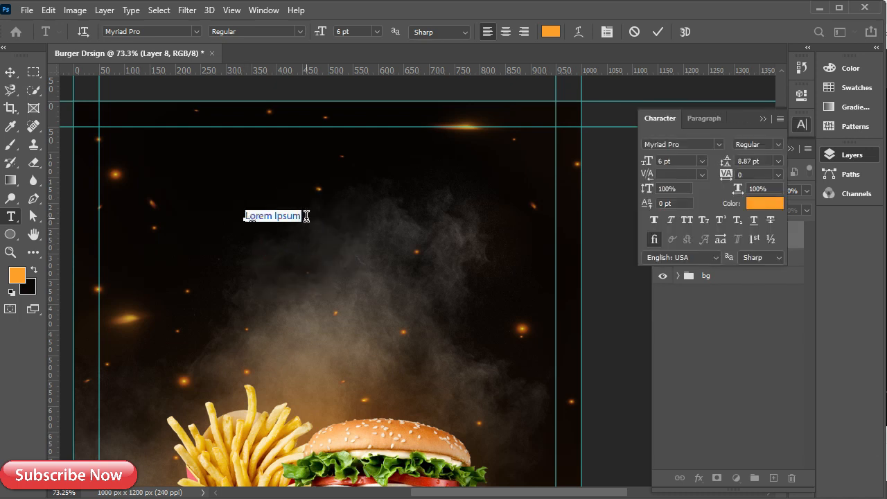
key("BackSpace")
left_click(701, 161)
left_click(693, 284)
left_click(689, 144)
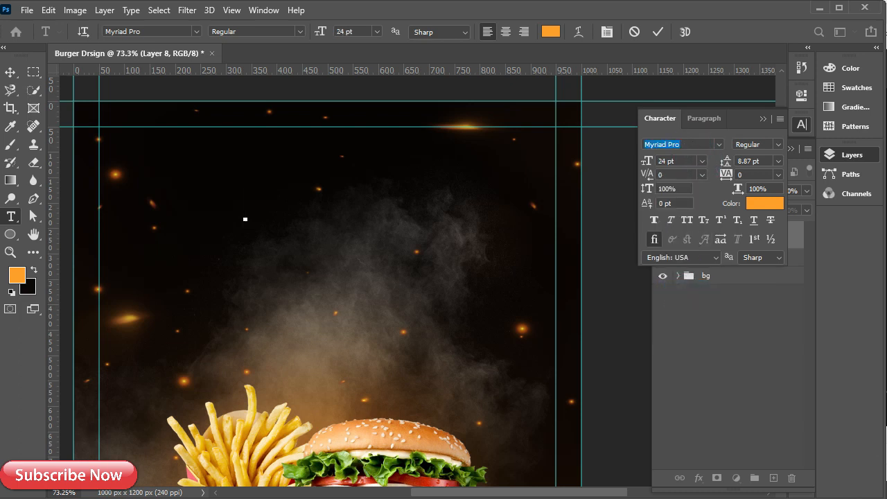
type("bad")
left_click(703, 185)
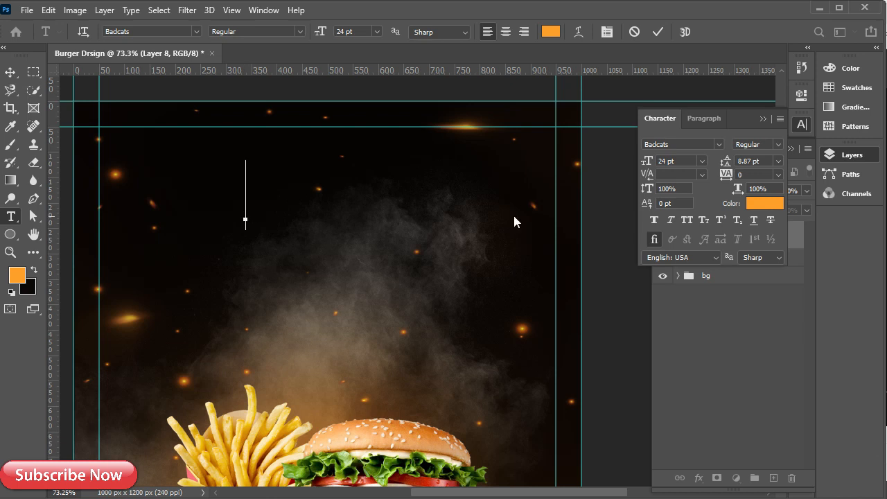
Make the text white (ffffff), type 'Super', and commit it
left_click(765, 203)
type("ffffff")
left_click(362, 257)
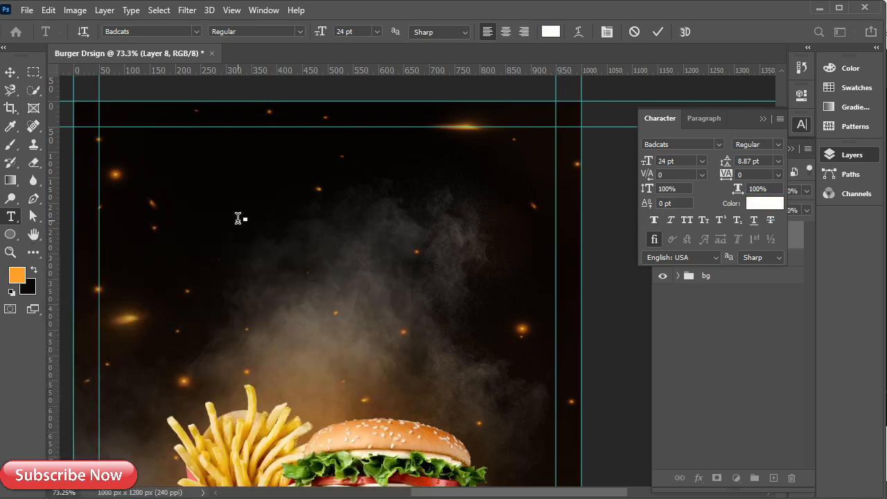
type("Super")
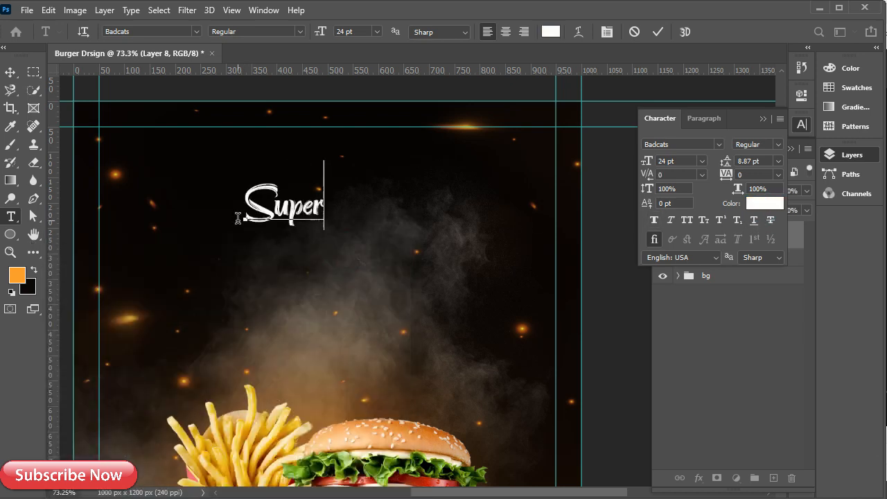
left_click(763, 118)
left_click(658, 32)
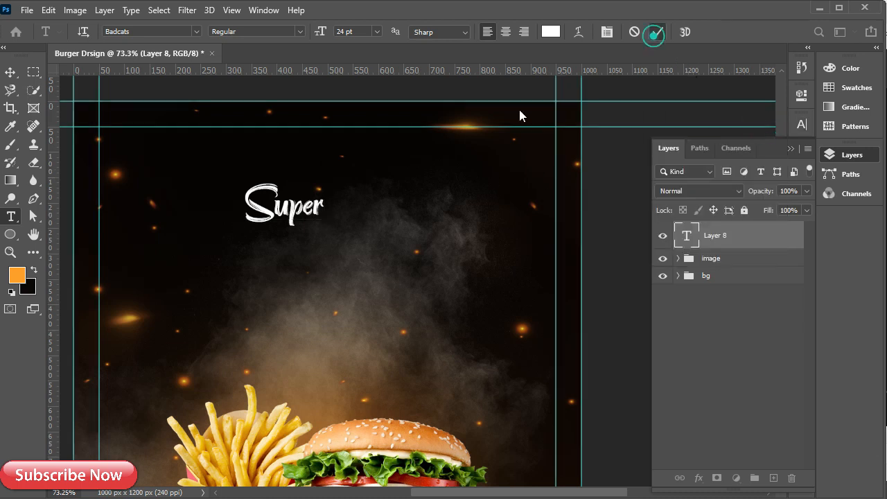
Nudge the Super text slightly up and to the left
key("v")
scroll(291, 246, "up", 3, "alt")
left_click_drag(297, 209, 291, 198)
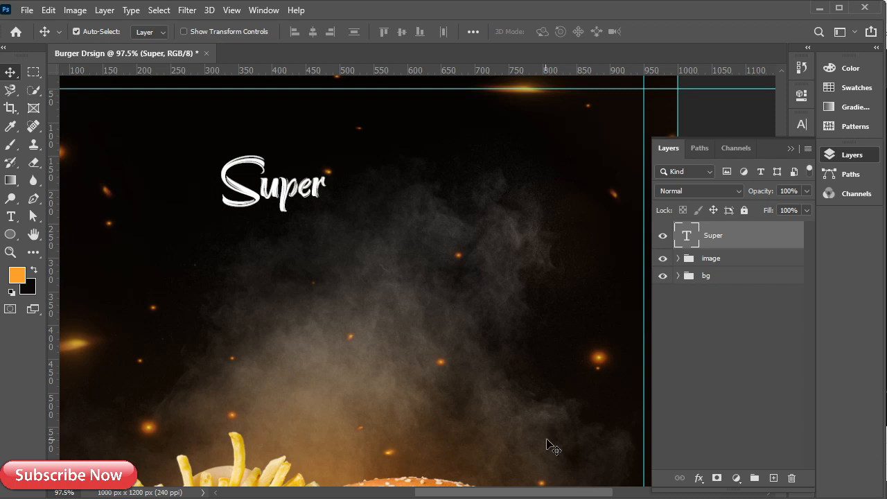
Copy DELICIOUS from the notes and paste it into a new text box below Super
key("alt+Tab")
left_click_drag(64, 303, 7, 303)
key("ctrl+c")
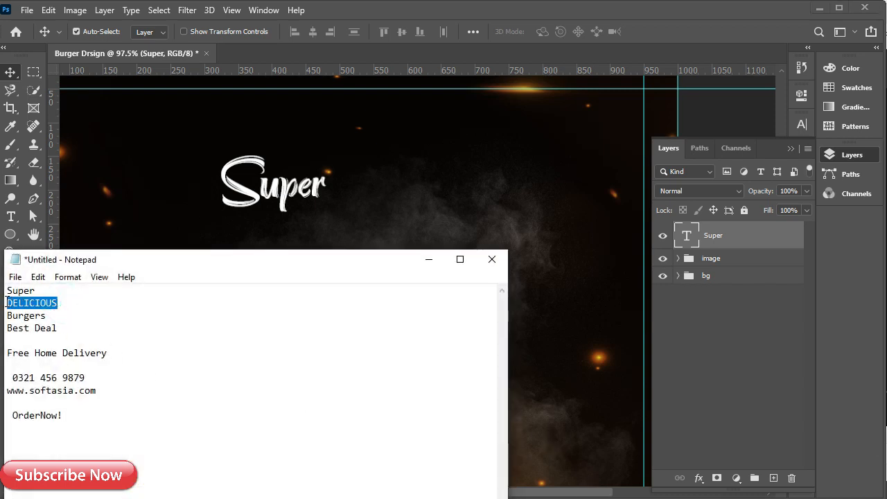
left_click(428, 259)
key("t")
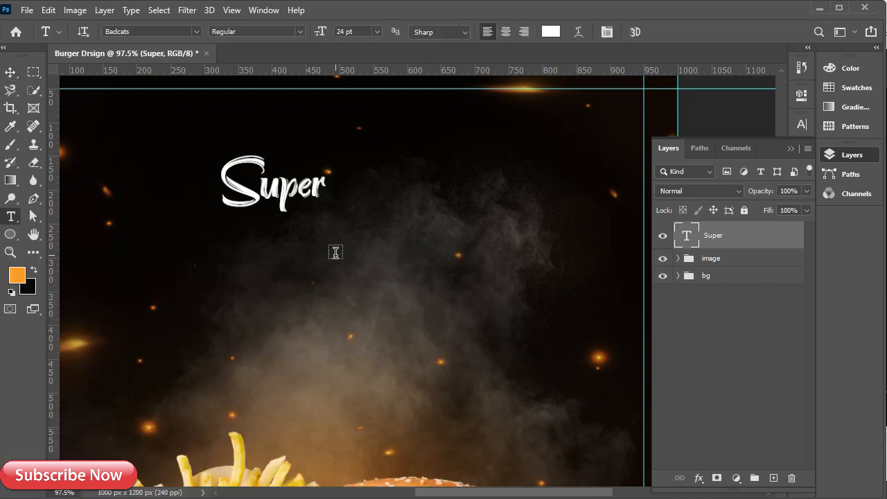
left_click(334, 254)
key("ctrl+v")
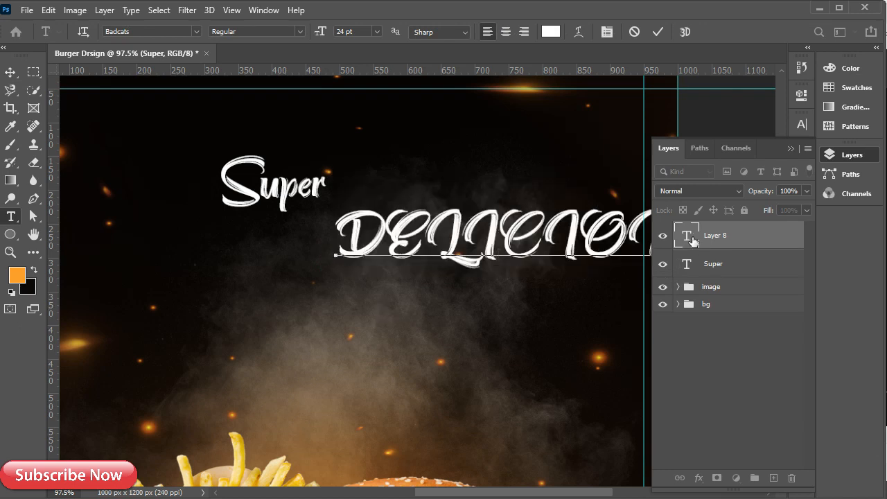
left_click(743, 243)
Style DELICIOUS in Nexa Bold with the sampled orange foreground colour
left_click(806, 126)
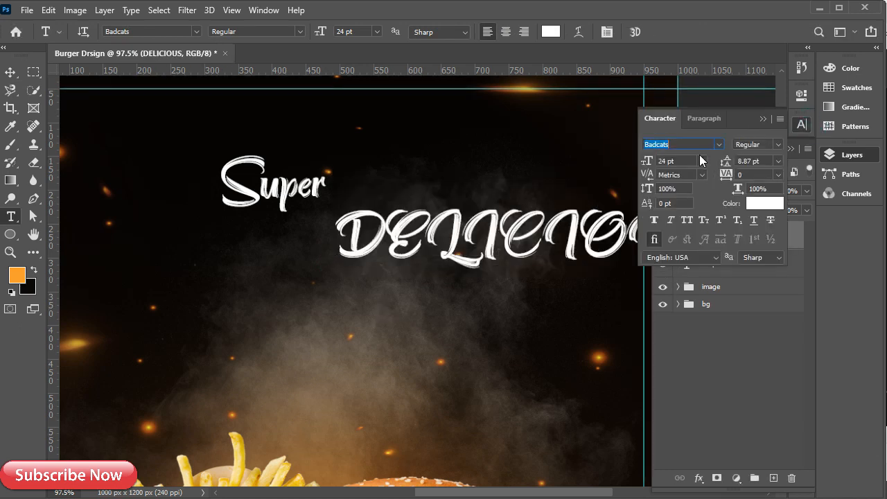
left_click(720, 144)
left_click(703, 198)
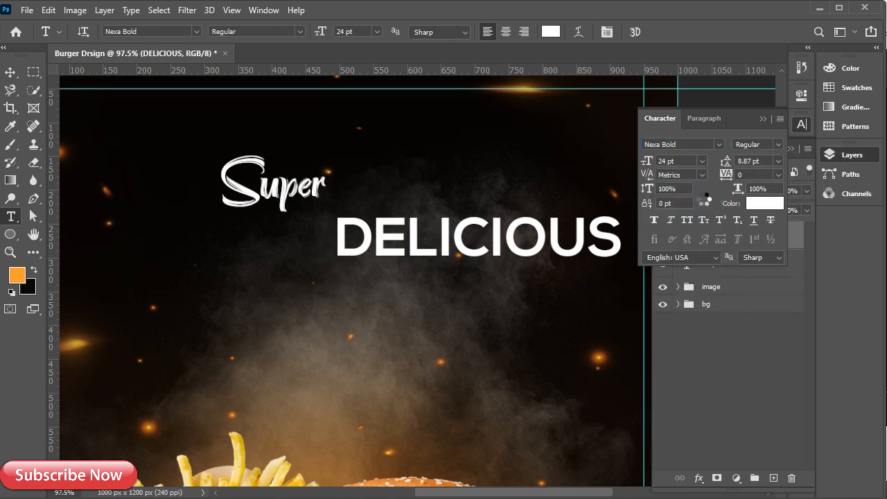
left_click(754, 203)
left_click(17, 275)
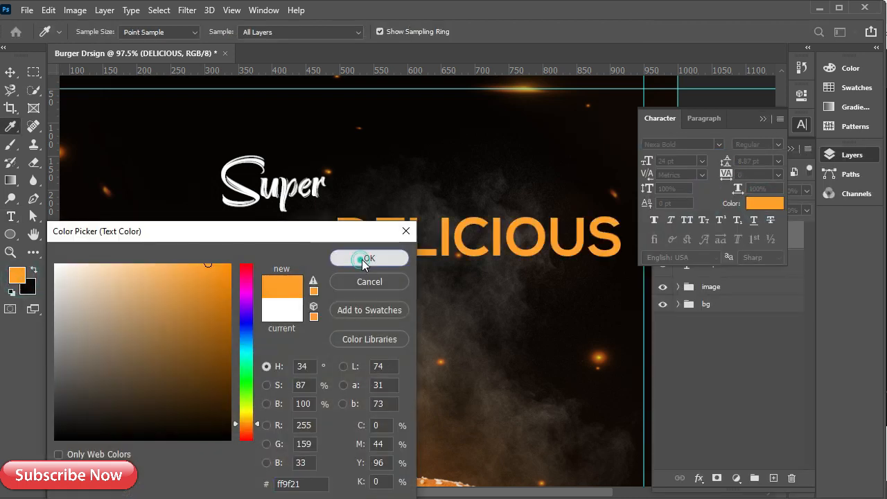
left_click(364, 257)
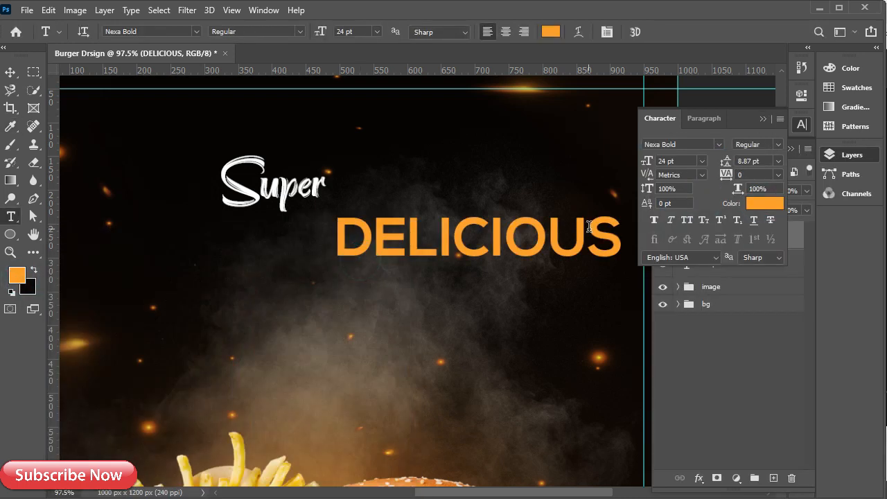
left_click(765, 117)
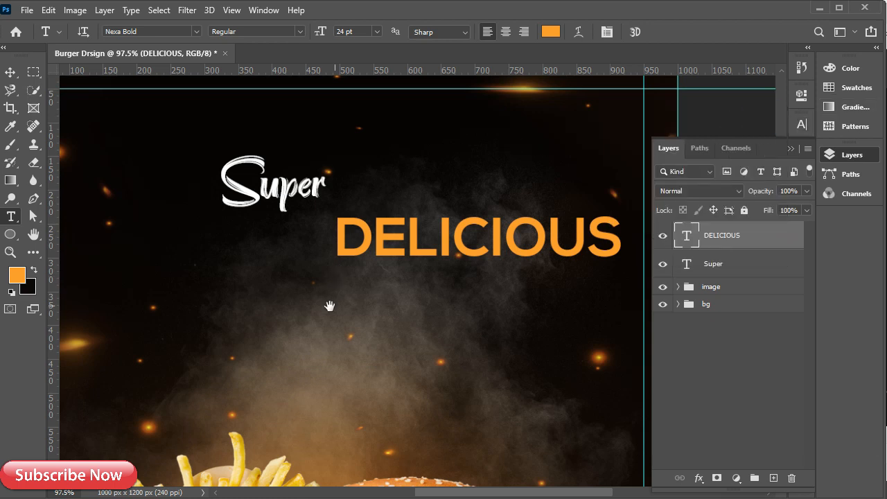
scroll(375, 244, "down", 3)
left_click(802, 124)
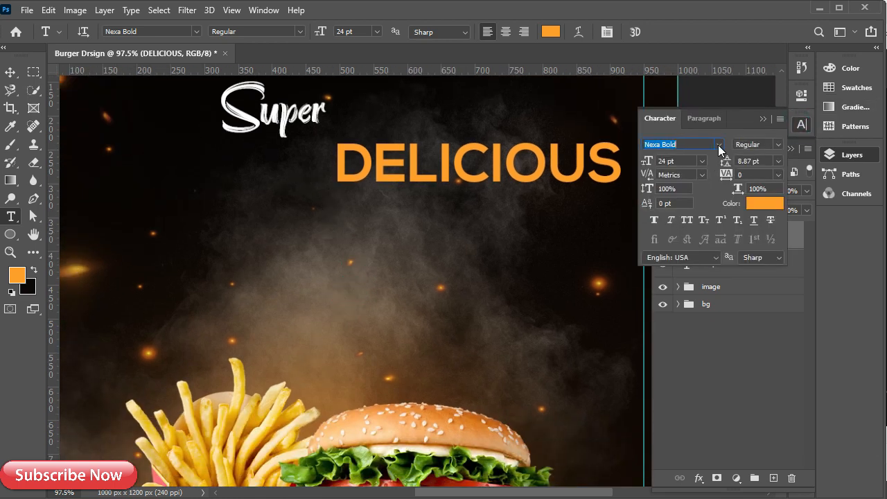
Change the DELICIOUS font to Cheddar Gothic Rough
left_click(719, 144)
left_click(717, 214)
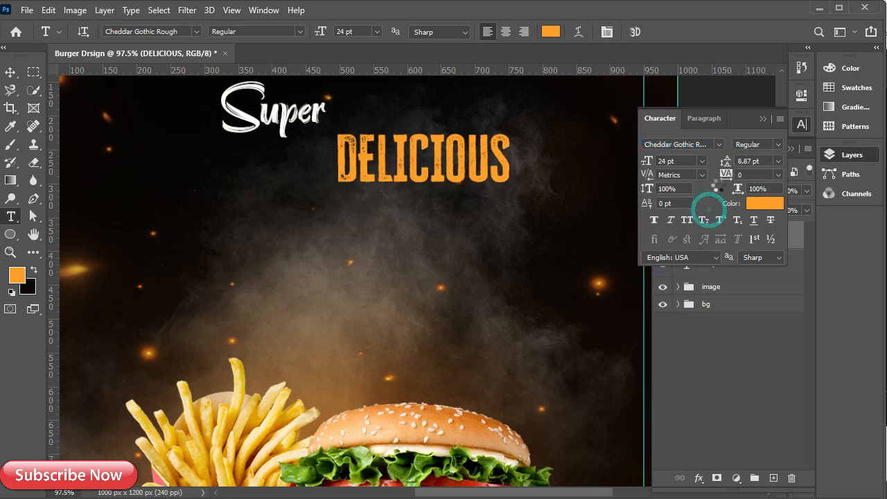
left_click(765, 118)
Duplicate Super lower down and replace its text with 'Burgers' from the notes
key("v")
left_click_drag(272, 125, 271, 261, "alt")
double_click(255, 247)
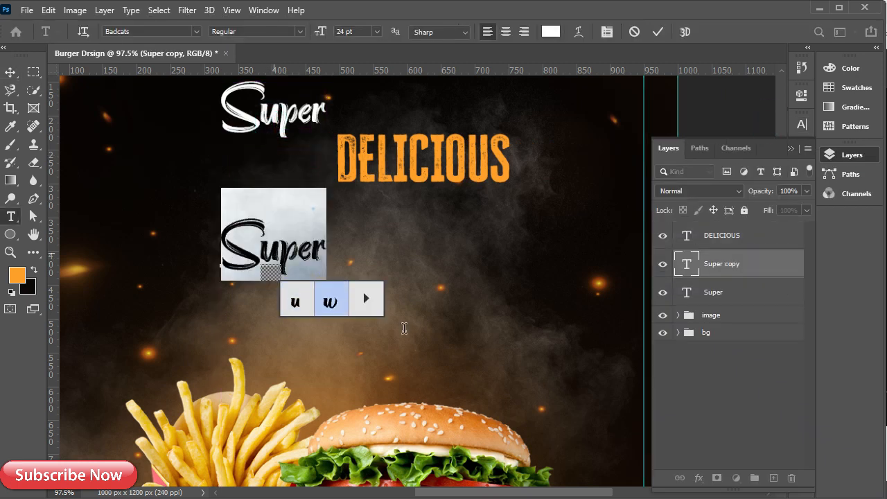
left_click_drag(45, 317, 7, 316)
key("ctrl+c")
left_click(429, 261)
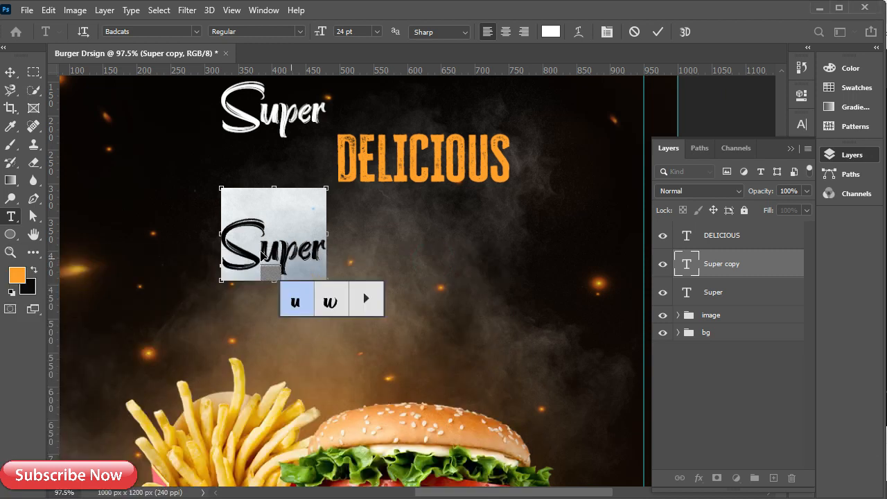
key("ctrl+v")
left_click(752, 268)
Duplicate DELICIOUS below Burgers and replace its text with 'BEST DEAL' from the notes
key("v")
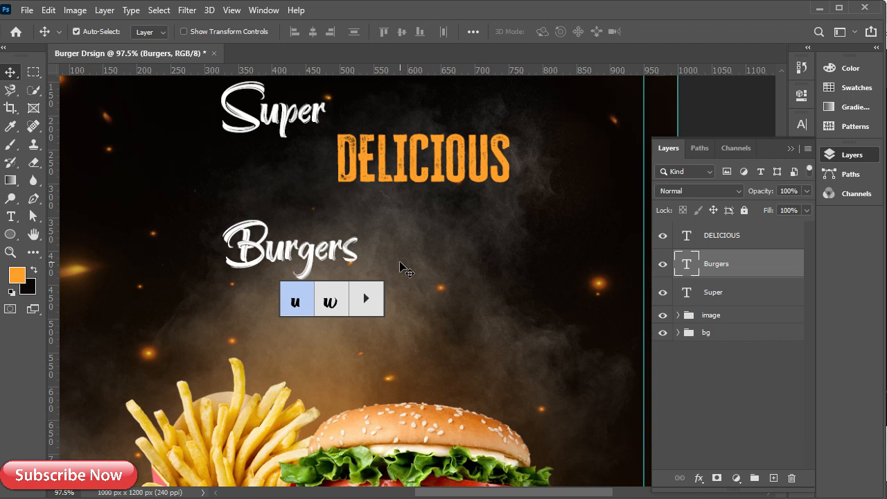
left_click_drag(413, 152, 424, 277)
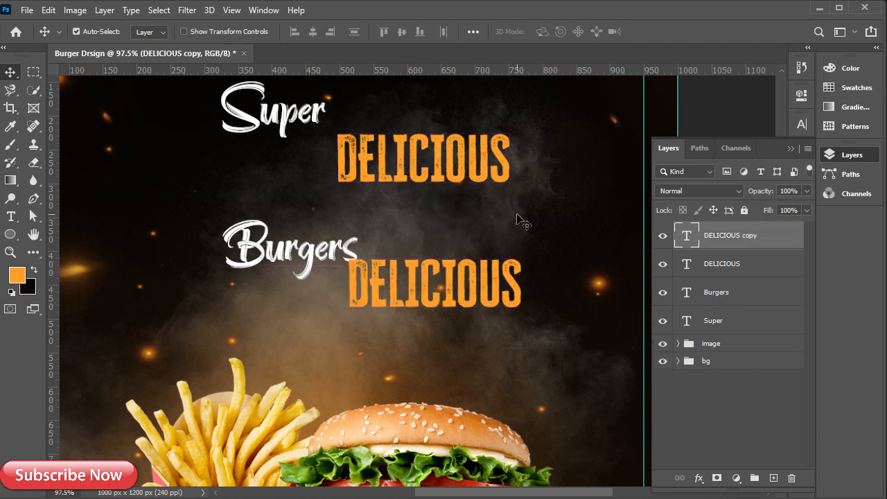
double_click(504, 281)
key("alt+Tab")
left_click_drag(70, 327, 7, 328)
key("ctrl+c")
left_click(428, 259)
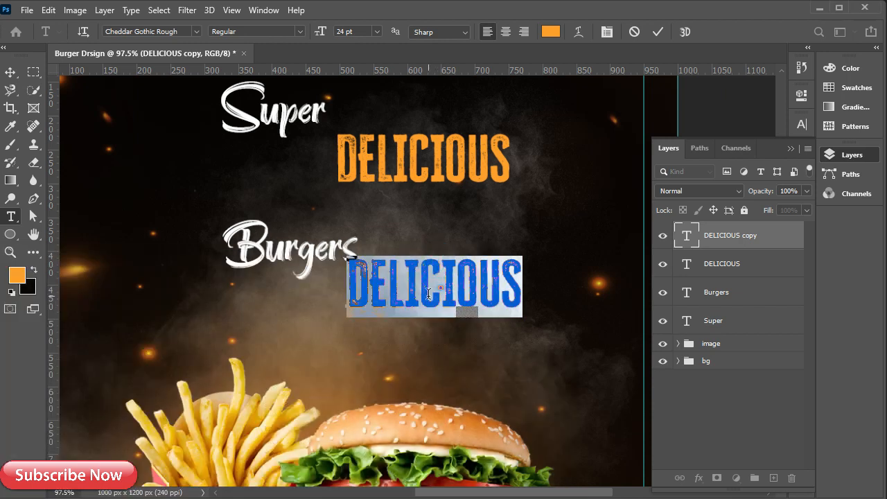
key("ctrl+v")
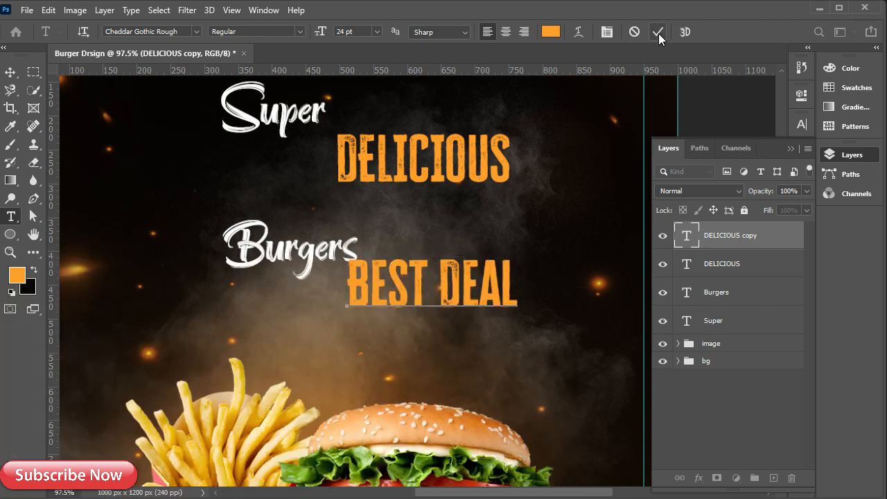
left_click(659, 32)
Move BEST DEAL further down, Burgers up under DELICIOUS, and reorder the layers
left_click(454, 282)
left_click_drag(421, 264, 404, 337)
left_click_drag(322, 264, 360, 224)
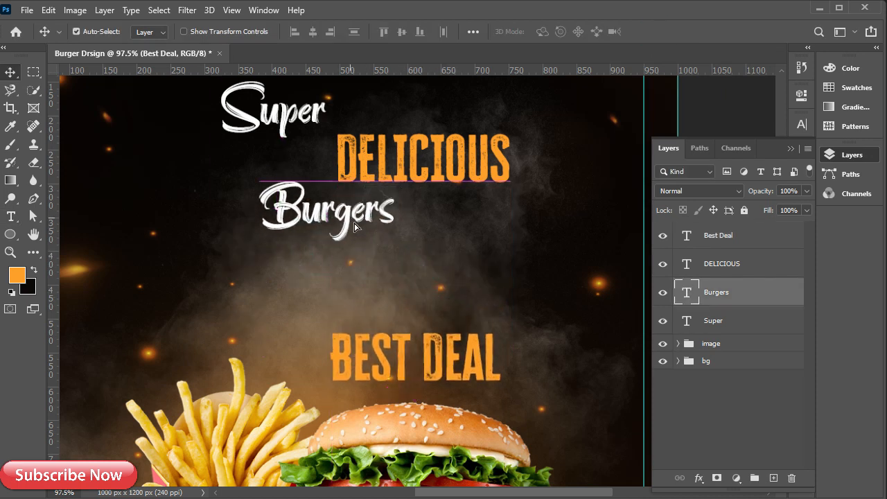
left_click_drag(726, 241, 729, 311)
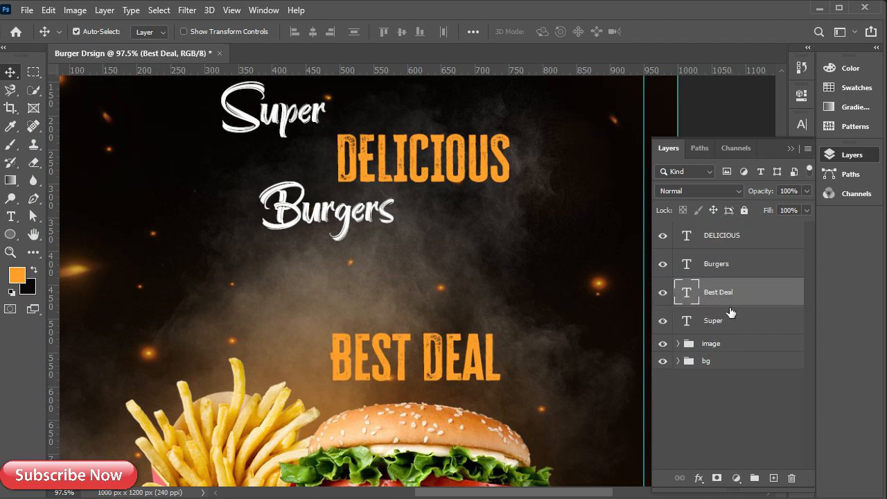
Enlarge the Burgers text to 200% and shift it left
left_click(295, 215)
key("ctrl+t")
left_click_drag(397, 146, 589, 100)
left_click_drag(450, 203, 404, 226)
left_click(682, 32)
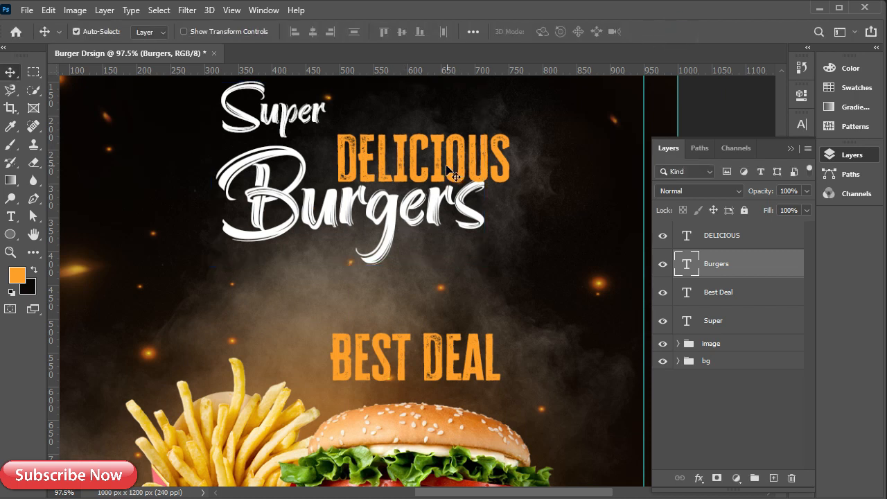
Shrink DELICIOUS and fit it into the top of the Burgers text
left_click(439, 151)
key("ctrl+t")
left_click_drag(510, 131, 454, 144)
left_click_drag(414, 174, 412, 168)
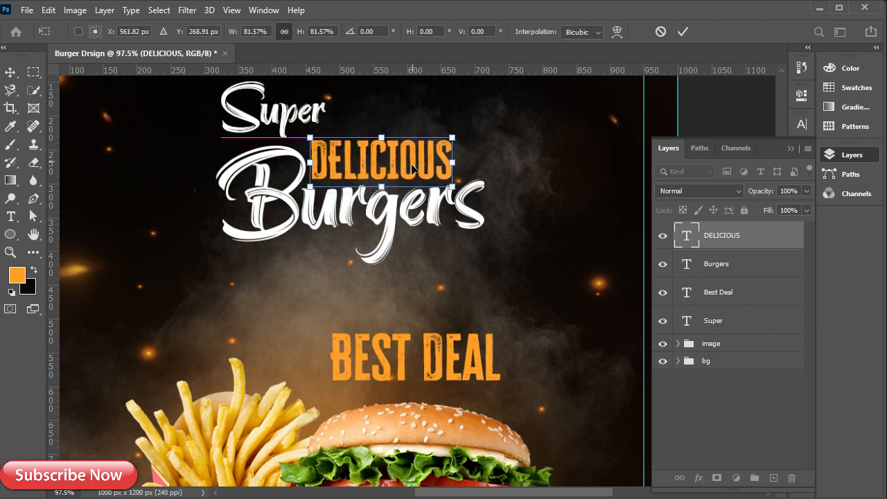
left_click(683, 32)
Scale Super down to about 42% and tuck it just above DELICIOUS
mouse_move(303, 133)
left_mouse_down()
mouse_move(315, 134)
mouse_move(299, 115)
mouse_move(331, 136)
mouse_move(312, 120)
mouse_move(319, 141)
left_mouse_up()
key("ctrl+t")
key("Down")
key("Down")
key("Down")
key("Down")
key("Down")
key("Right")
key("Right")
key("Right")
key("Up")
key("Up")
key("Right")
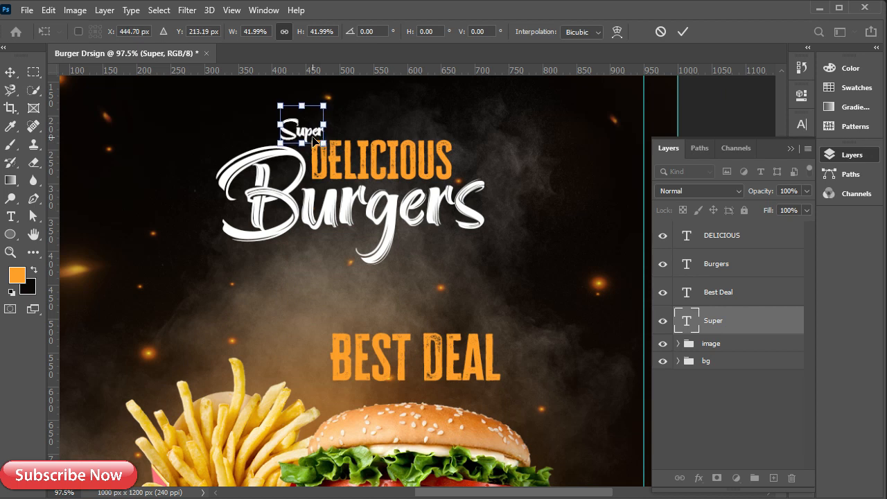
left_click(683, 32)
Fine-tune DELICIOUS and Super positions by a few pixels
left_click_drag(354, 169, 353, 169)
key("Down")
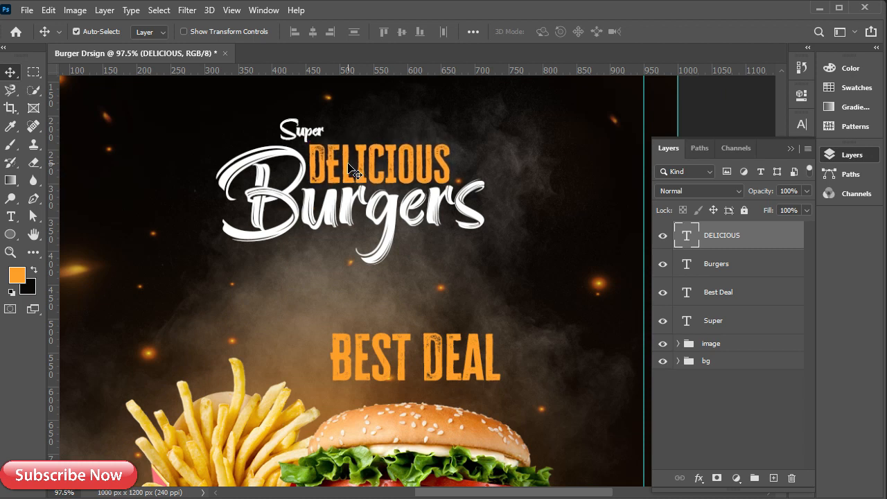
scroll(332, 181, "up", 2)
scroll(310, 191, "up", 2)
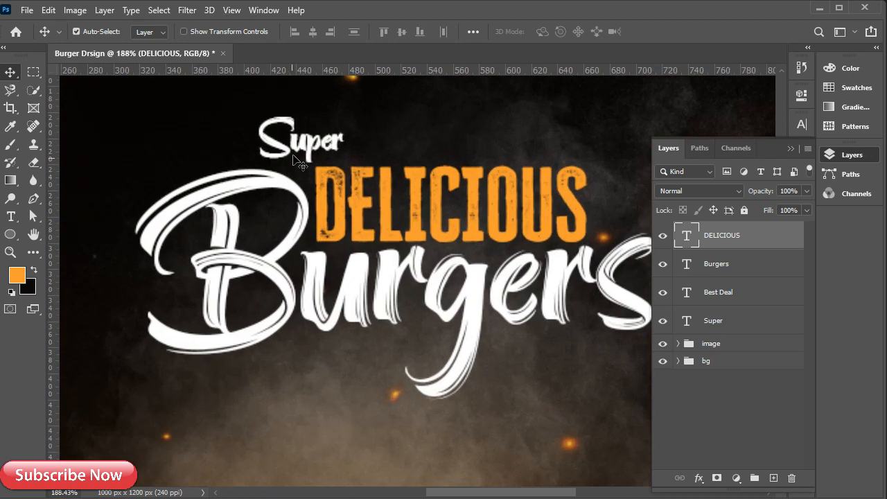
left_click(307, 148)
key("Right")
key("Right")
key("Right")
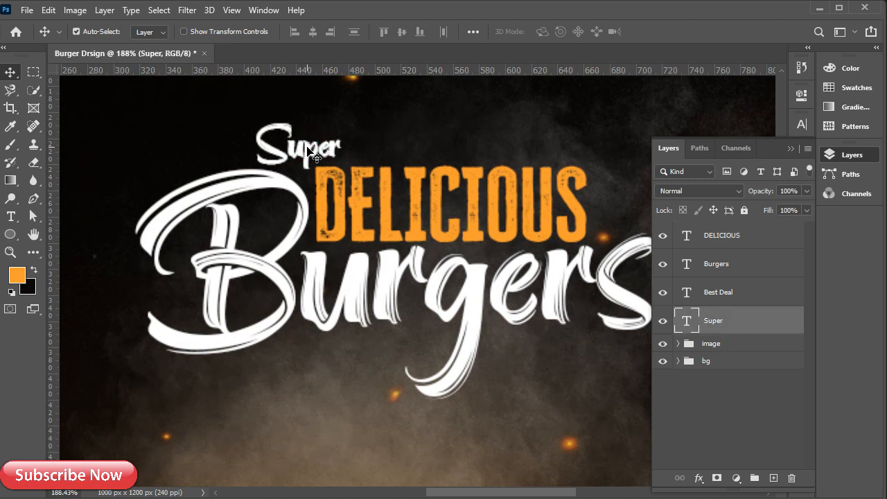
scroll(334, 123, "down", 2)
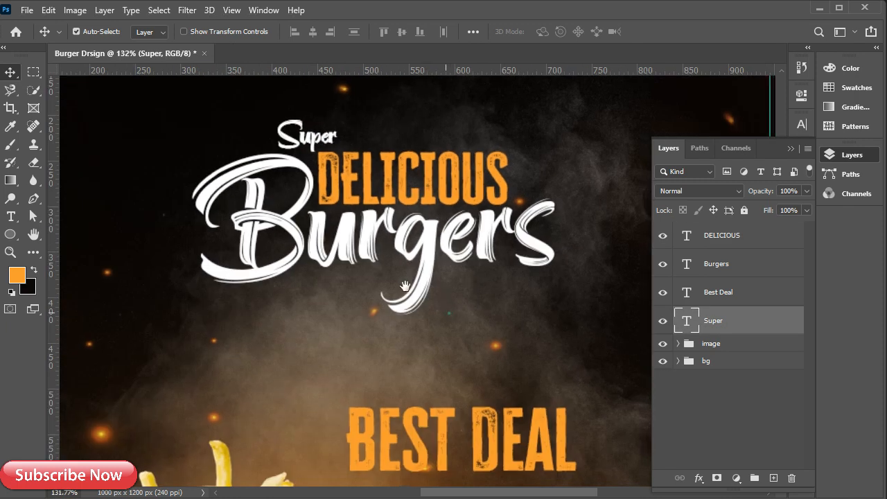
Recolour BEST DEAL with a dark brown sampled from the poster background
left_click(466, 416)
left_click(802, 124)
left_click(764, 203)
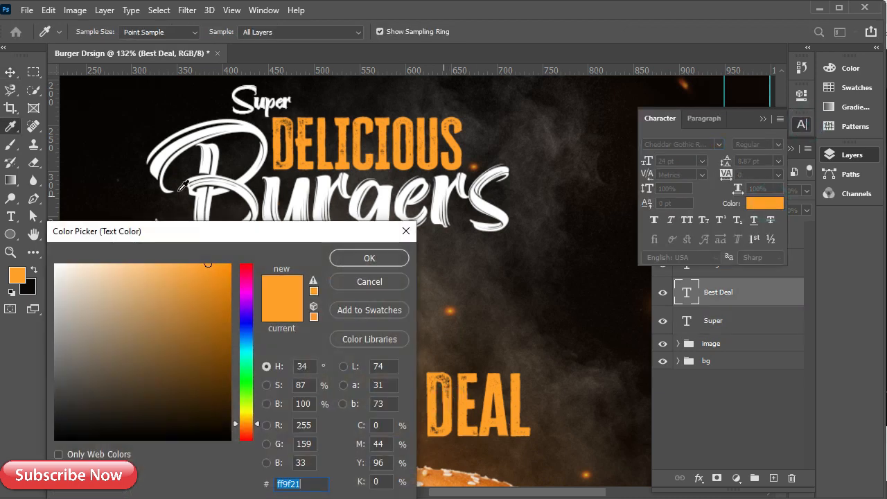
left_click(81, 123)
left_click(369, 259)
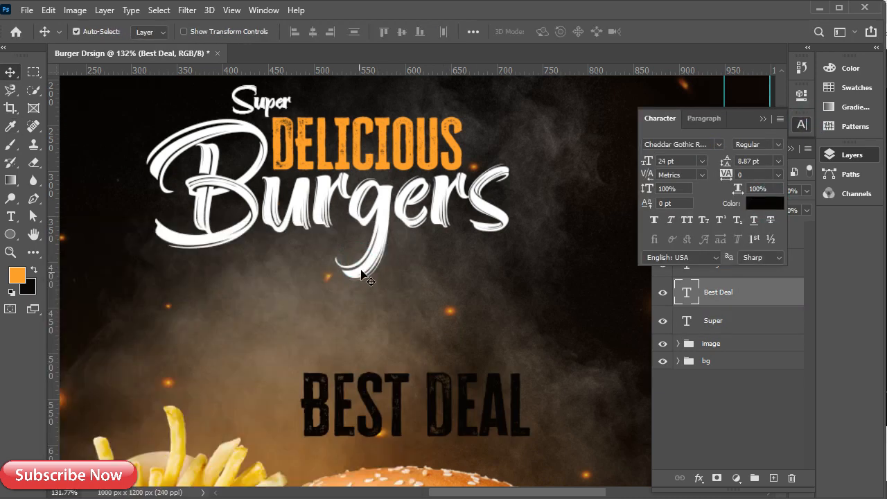
left_click(764, 119)
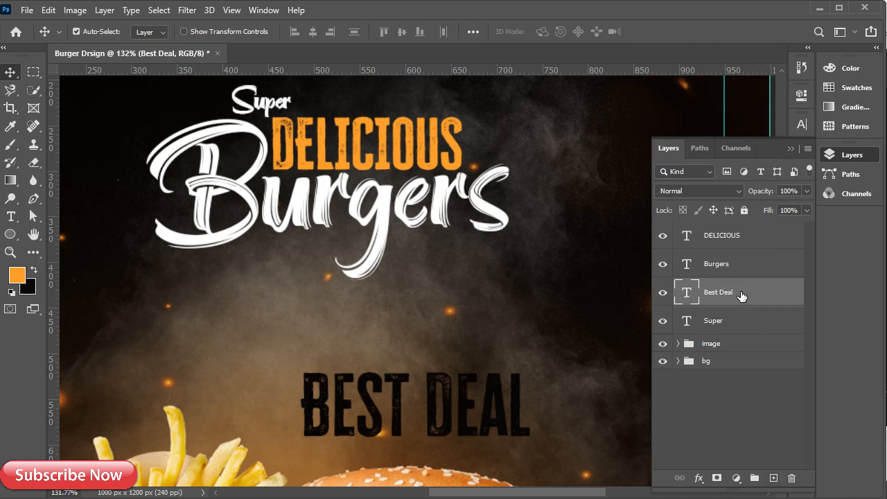
On a new layer above Super, paint an orange brush stroke under Burgers at 100% flow, tip angle -61°
left_click(736, 322)
left_click(773, 478)
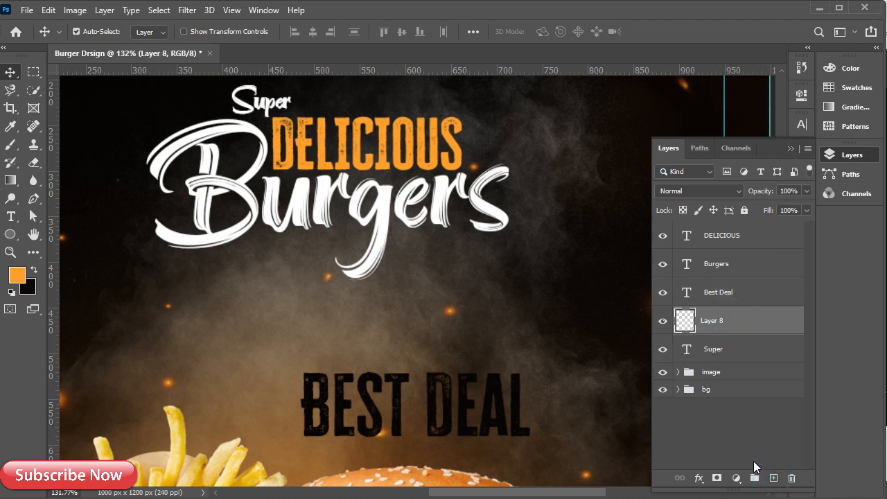
left_click(11, 144)
right_click(401, 263)
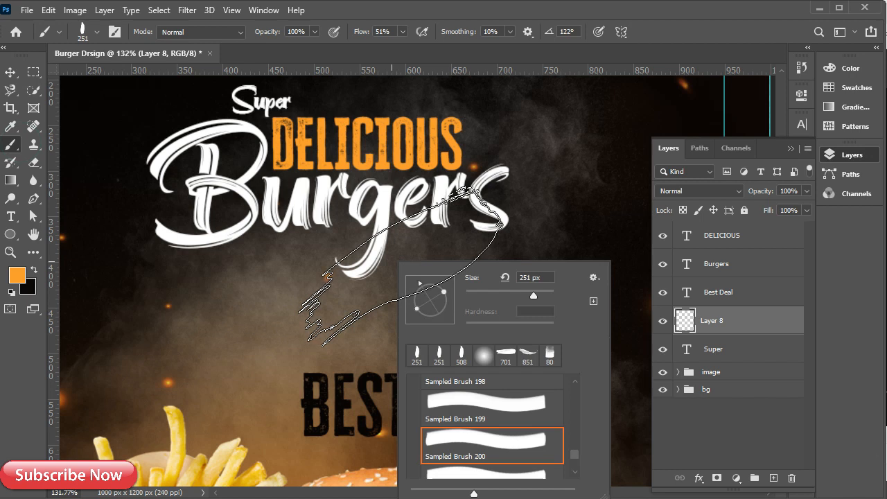
left_click(402, 32)
left_click_drag(400, 47, 432, 40)
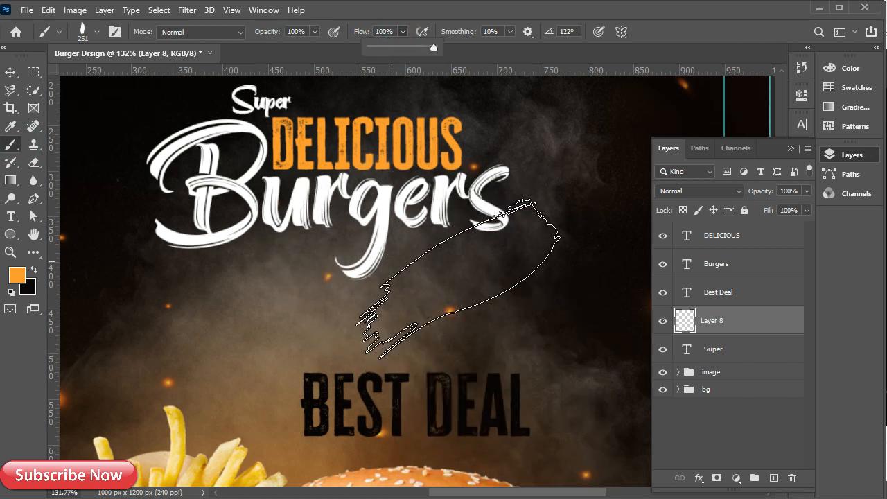
left_click(458, 256)
right_click(463, 255)
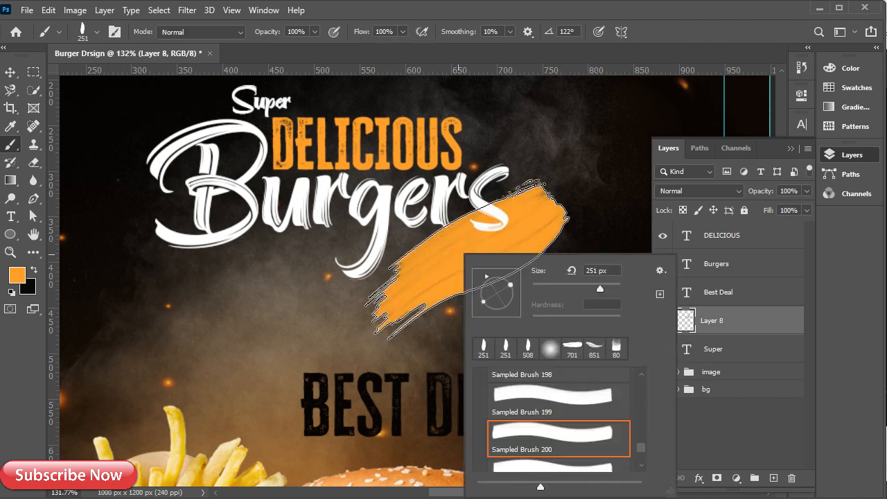
mouse_move(487, 277)
left_mouse_down()
mouse_move(524, 321)
mouse_move(511, 289)
mouse_move(505, 319)
left_mouse_up()
left_click(518, 235)
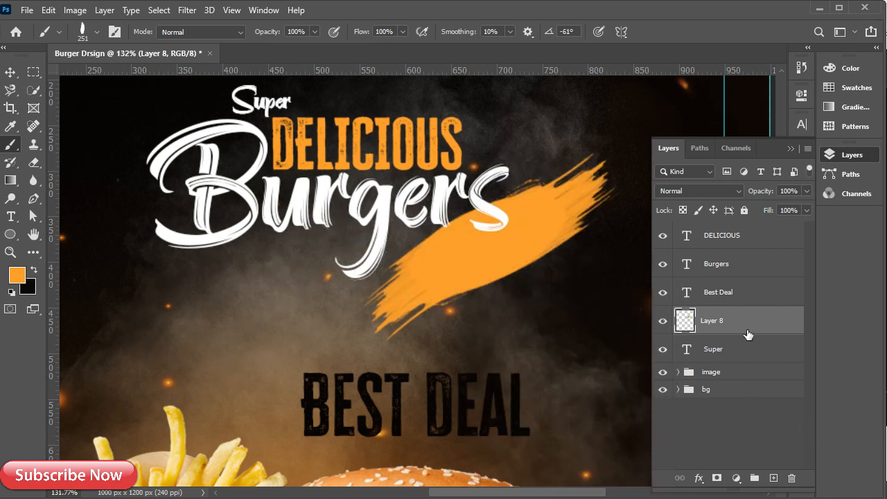
Shrink, tilt and move BEST DEAL onto the orange brush stroke
key("v")
left_click(726, 296)
key("ctrl+t")
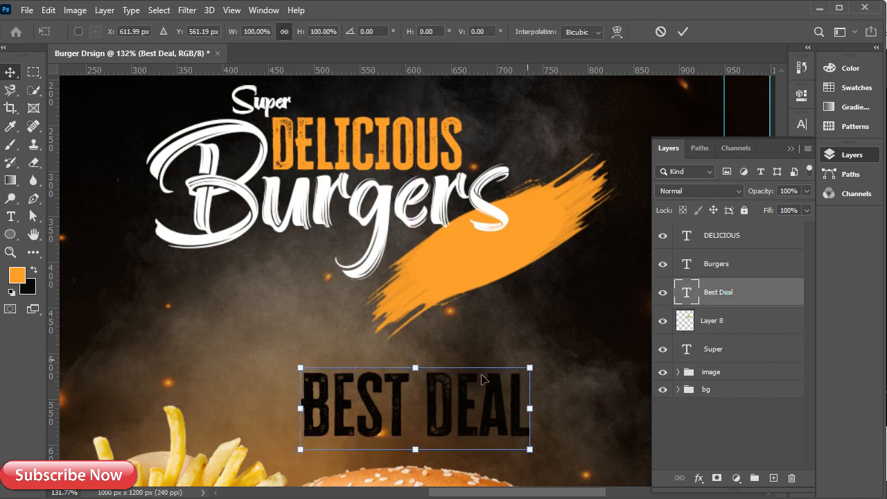
left_click_drag(531, 368, 495, 380)
left_click_drag(416, 443, 522, 271)
mouse_move(610, 208)
left_mouse_down()
mouse_move(570, 164)
mouse_move(552, 194)
mouse_move(555, 173)
left_mouse_up()
left_click_drag(499, 261, 506, 241)
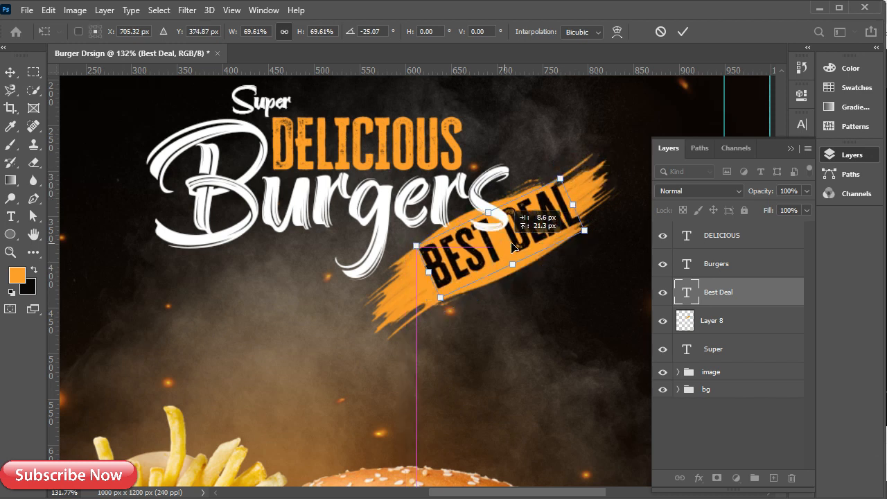
left_click_drag(560, 179, 538, 200)
mouse_move(487, 257)
left_mouse_down()
mouse_move(494, 254)
mouse_move(487, 251)
left_mouse_up()
left_click_drag(538, 194, 534, 197)
left_click_drag(488, 253, 496, 244)
left_click(743, 291)
Transform BEST DEAL and the stroke layer together: rotate about 6°, reposition, scale to 101%
left_click(731, 324, "ctrl")
key("ctrl+t")
left_click_drag(481, 277, 492, 297)
left_click_drag(643, 150, 655, 166)
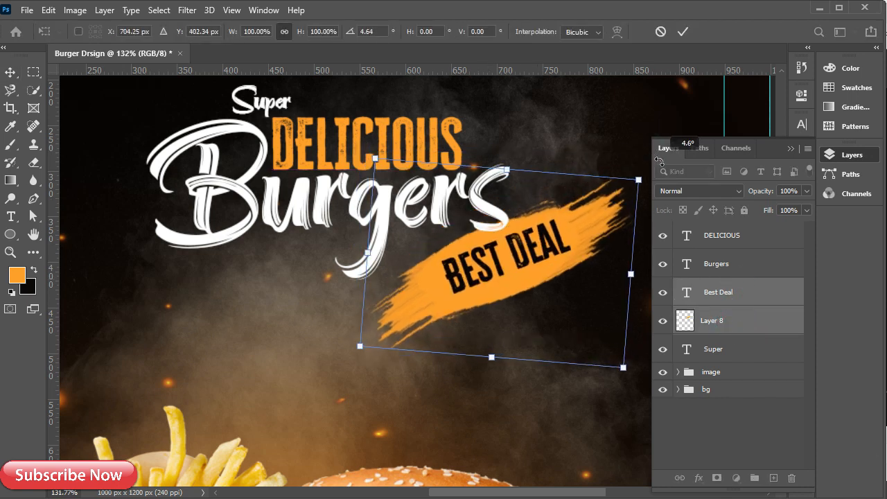
left_click_drag(510, 294, 478, 289)
left_click_drag(528, 244, 520, 259)
left_click_drag(602, 199, 606, 198)
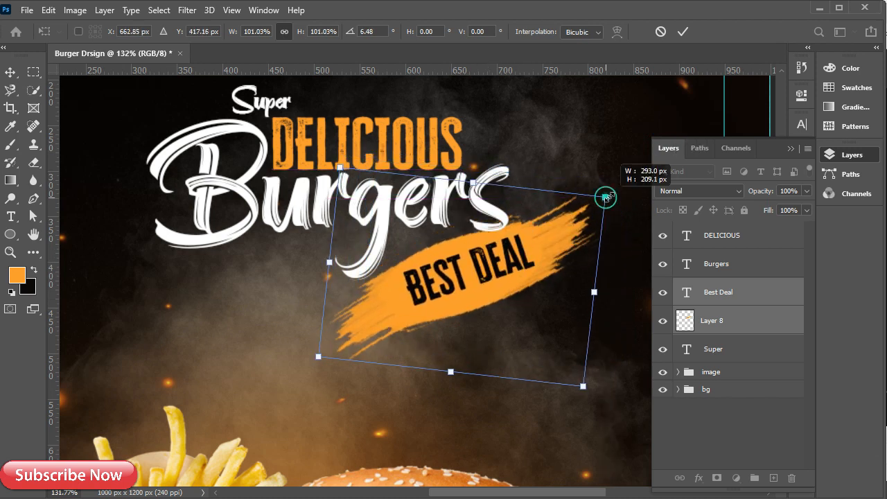
left_click(728, 293)
Enlarge BEST DEAL alone to about 114% and raise it slightly
key("ctrl+t")
mouse_move(536, 225)
left_mouse_down()
mouse_move(553, 215)
mouse_move(543, 222)
mouse_move(550, 229)
left_mouse_up()
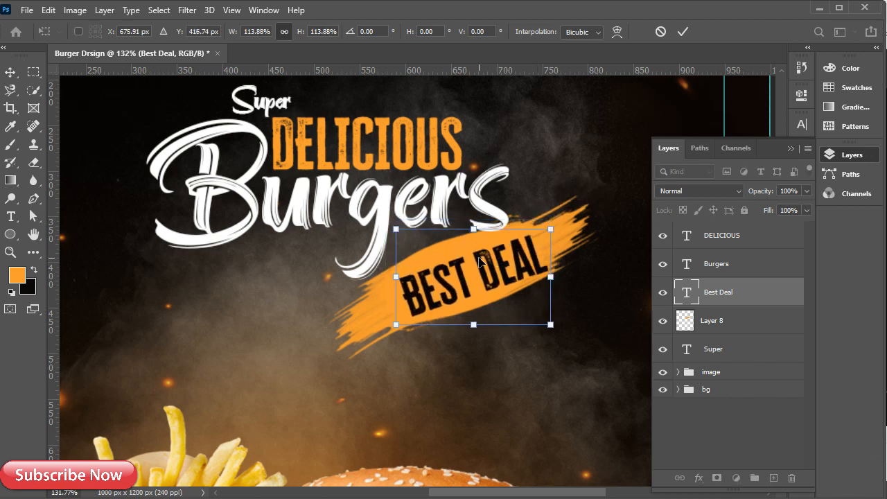
left_click_drag(479, 261, 480, 260)
left_click(683, 32)
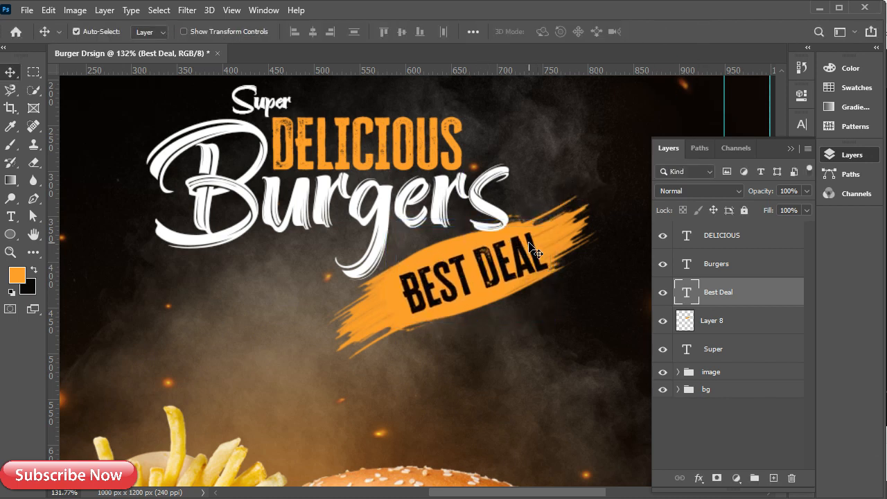
left_click(714, 264)
Add a drop shadow to Burgers with size 10, spread 7 and distance 7
double_click(732, 264)
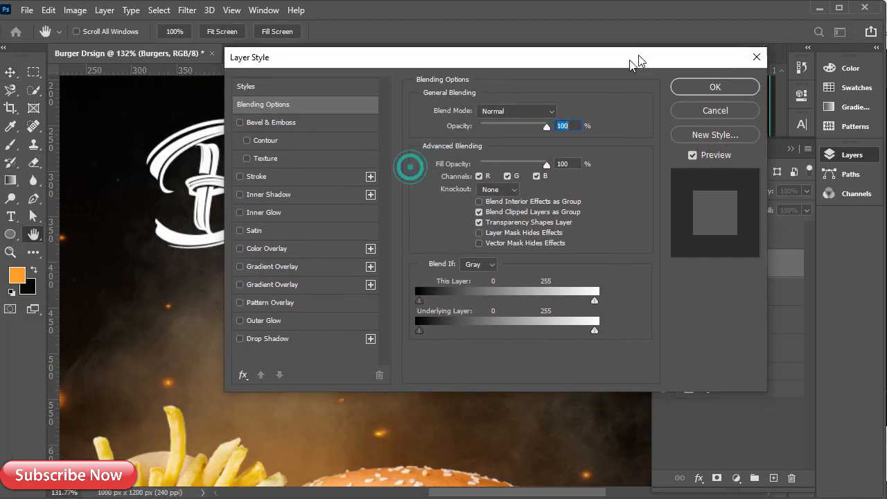
left_click_drag(632, 61, 846, 20)
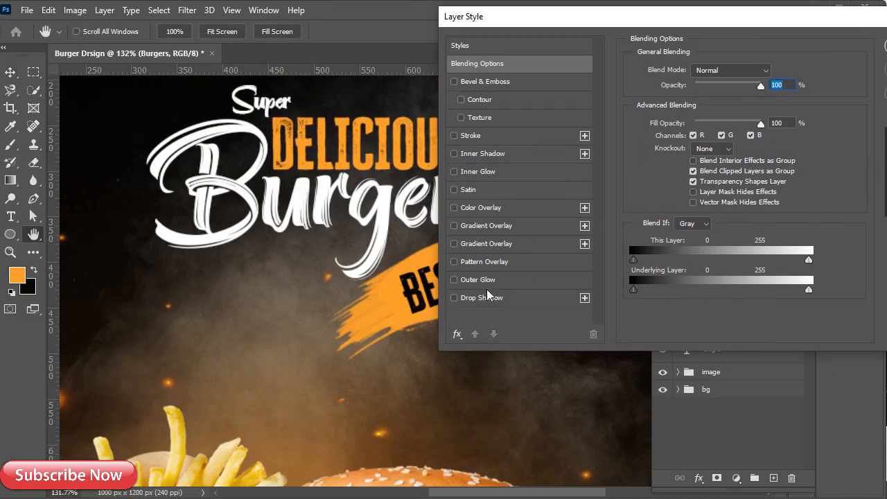
left_click(485, 298)
left_click_drag(738, 164, 689, 132)
left_click_drag(677, 18, 727, 42)
left_click_drag(750, 158, 749, 161)
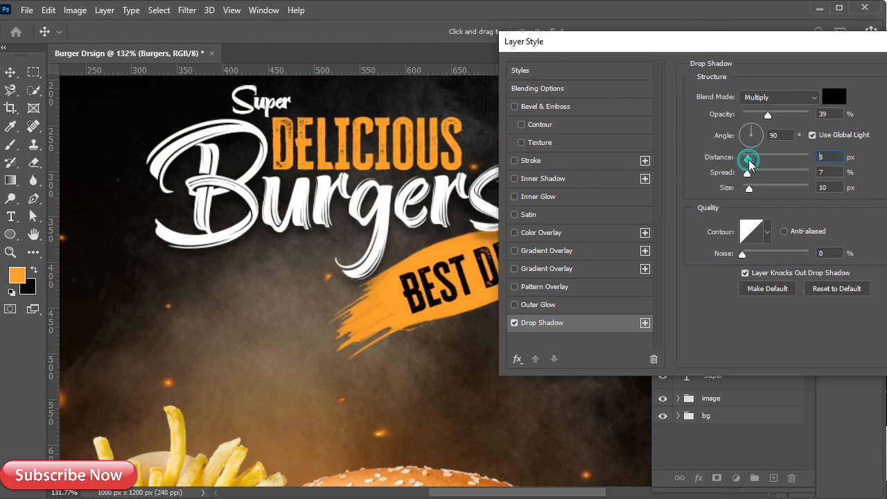
left_click_drag(723, 39, 465, 85)
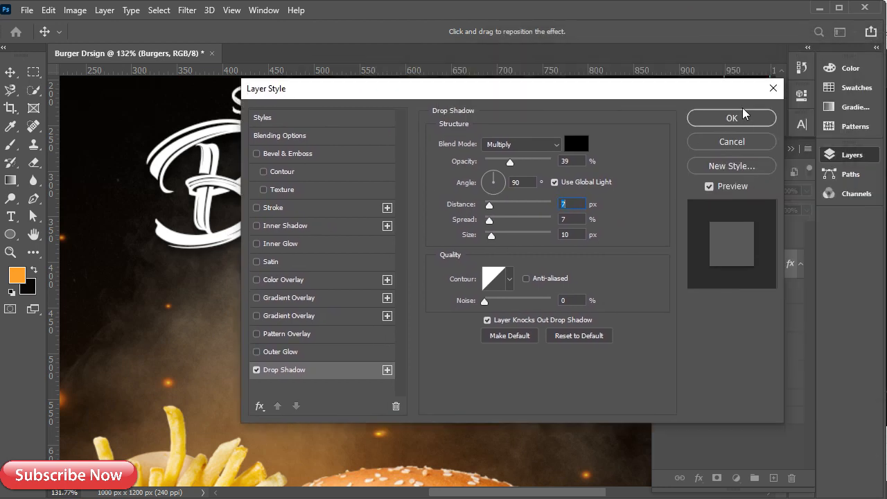
left_click(745, 116)
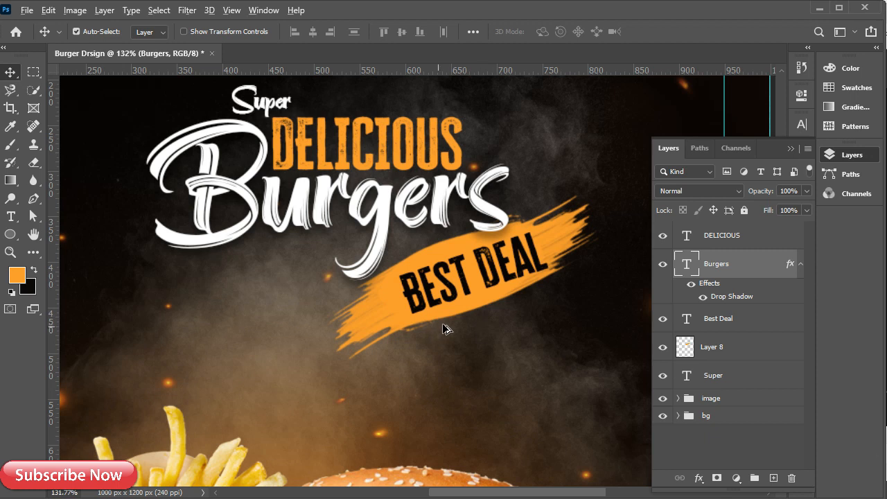
Collapse the Burgers effects list and the Layers panel, leaving the rulers shown
key("ctrl+t")
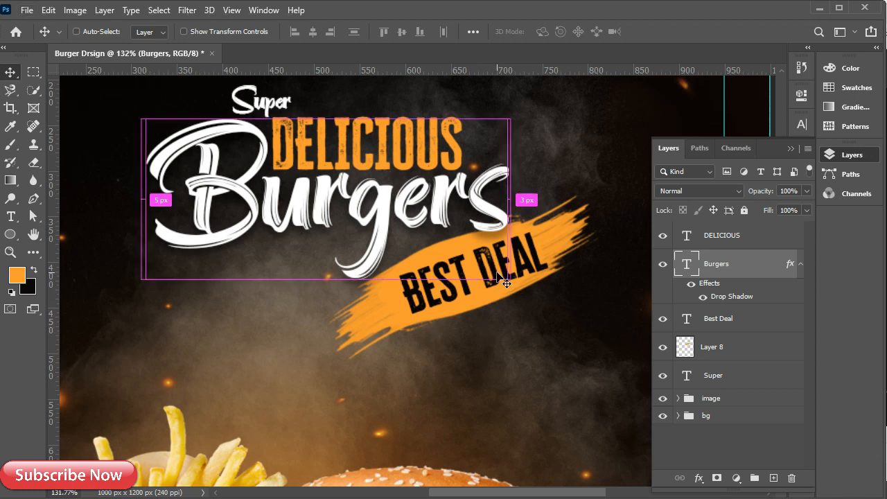
key("ctrl+r")
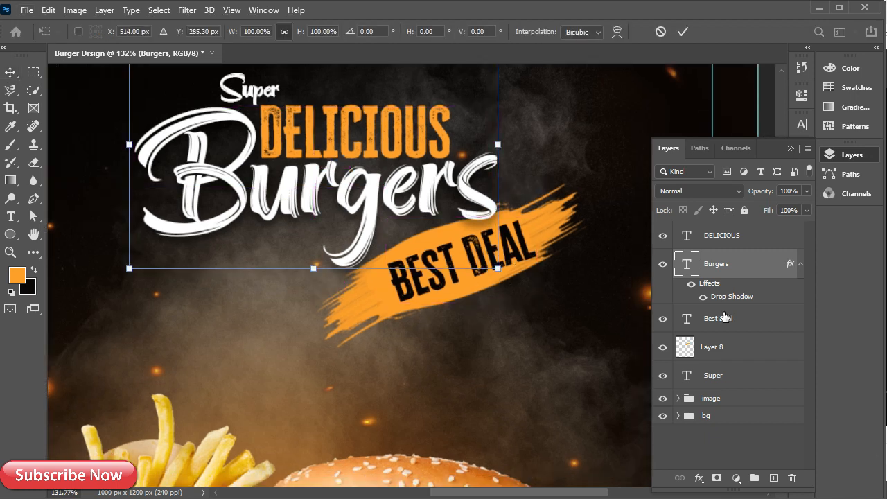
key("Return")
left_click(800, 264)
key("ctrl+r")
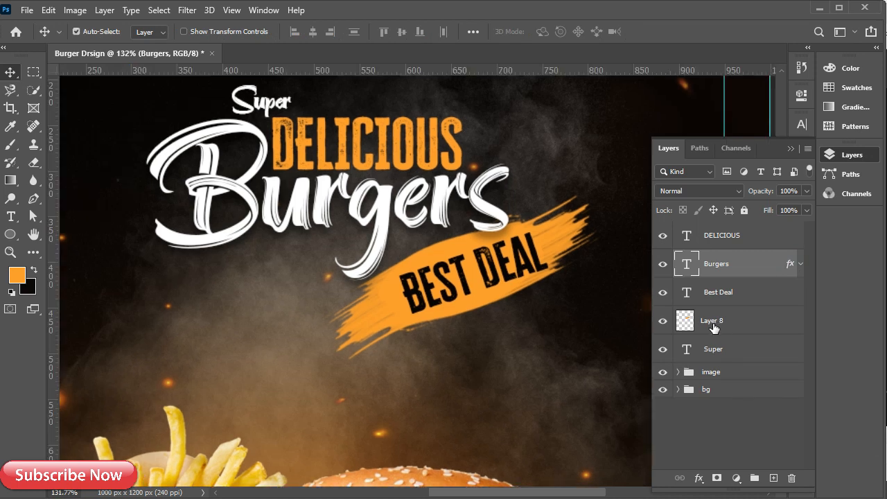
left_click(790, 149)
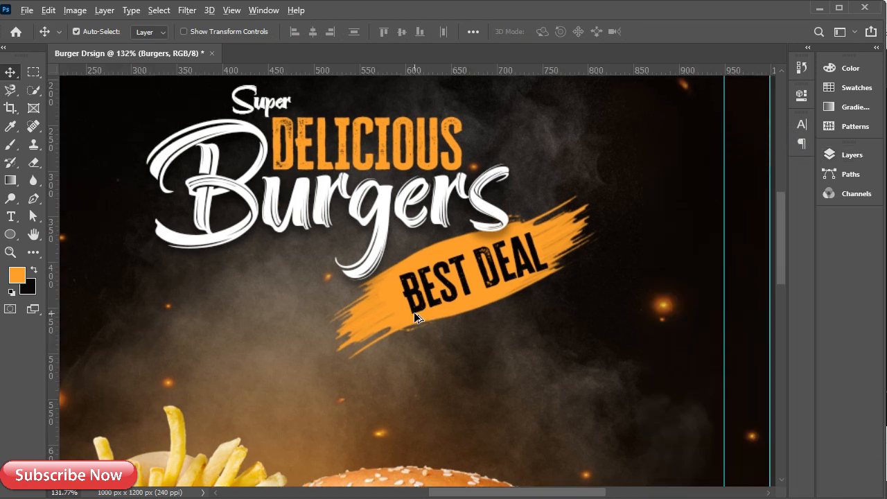
Group the five title layers, DELICIOUS through Super, into a group named 'main text'
scroll(325, 311, "down", 3)
scroll(325, 311, "up", 1)
left_click(837, 154)
left_click(709, 236)
left_click(720, 348, "shift")
key("ctrl+g")
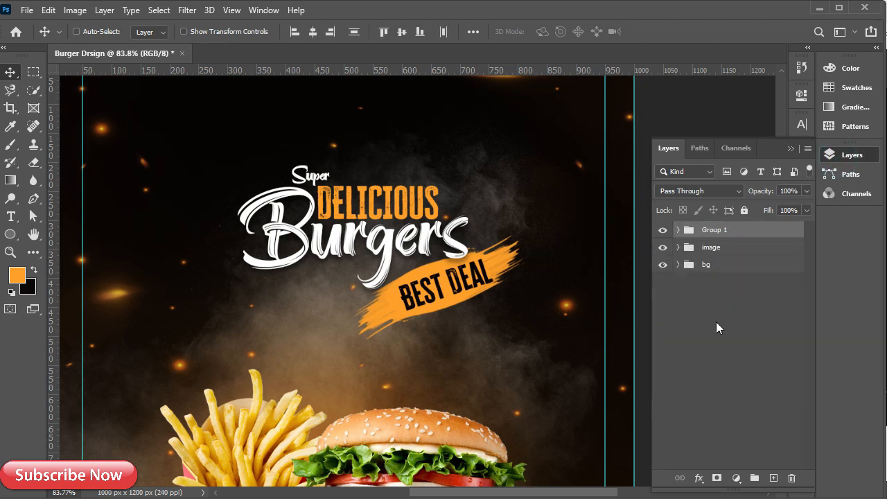
double_click(715, 229)
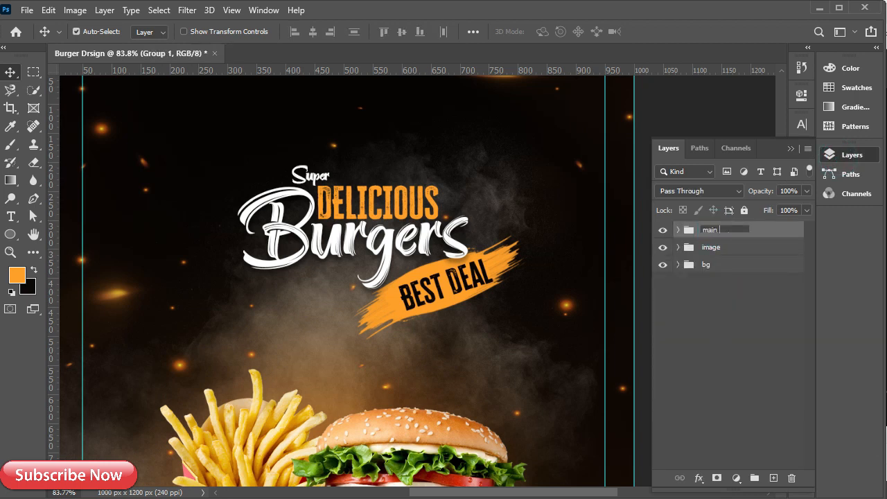
left_click(769, 230)
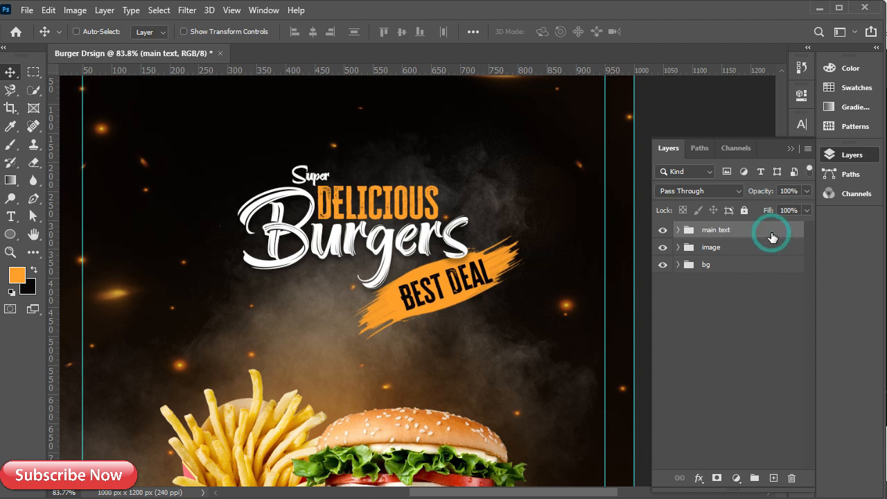
Enlarge the main text group to about 118% × 126% and shift it up and left
key("ctrl+t")
left_click_drag(525, 340, 577, 386)
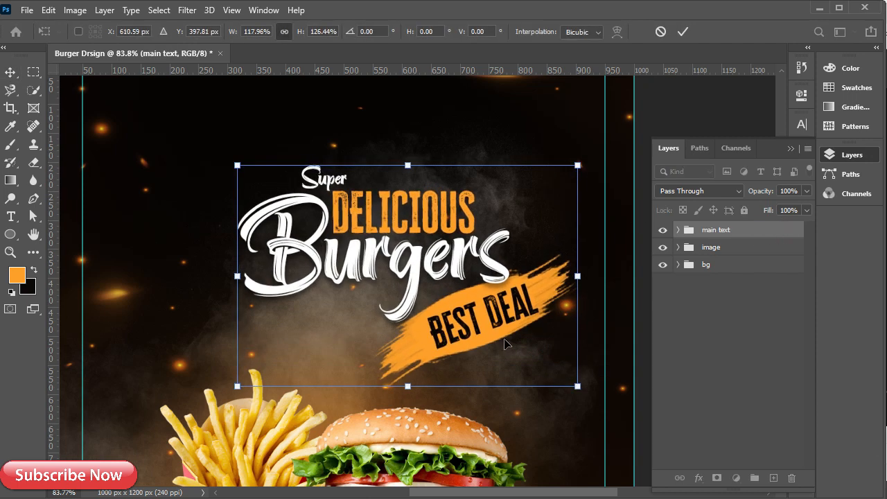
left_click_drag(413, 290, 391, 261)
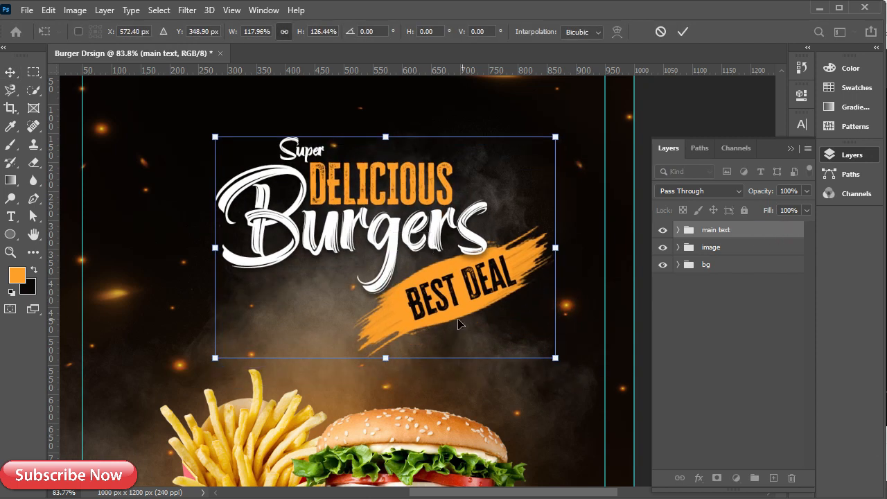
left_click_drag(460, 324, 431, 300)
left_click(682, 31)
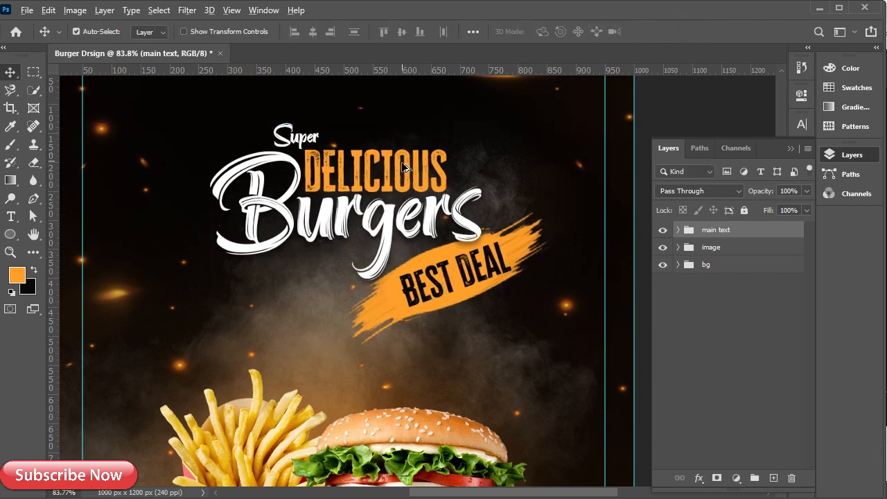
scroll(367, 206, "down", 5)
scroll(317, 404, "up", 5)
Start a new text line near the poster's bottom-left in Montserrat Medium
left_click_drag(246, 382, 229, 407)
key("t")
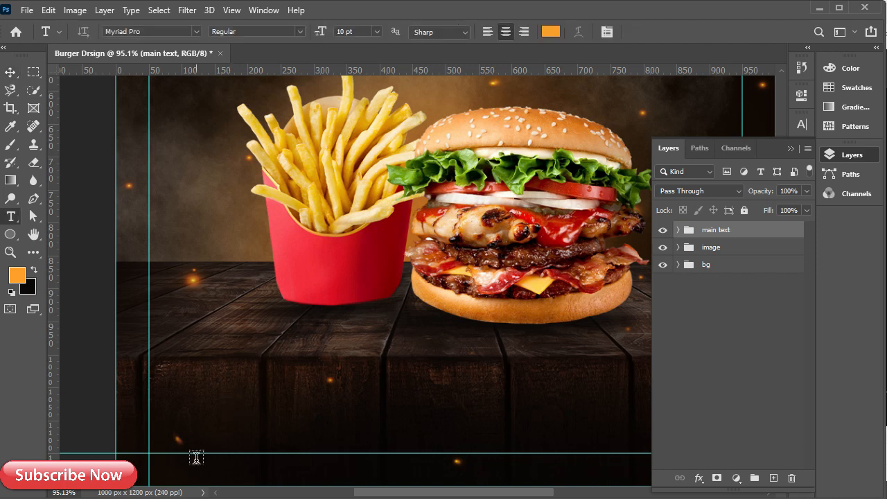
left_click(183, 426)
left_click(802, 124)
left_click(688, 145)
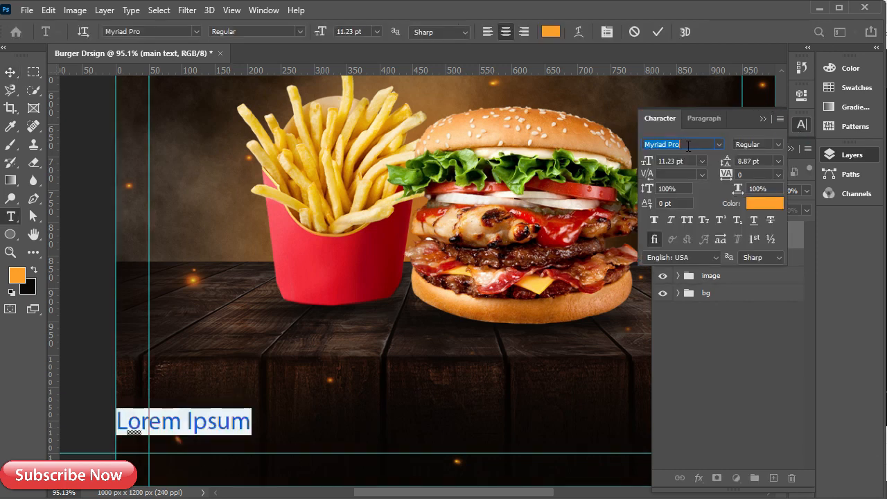
type("mont")
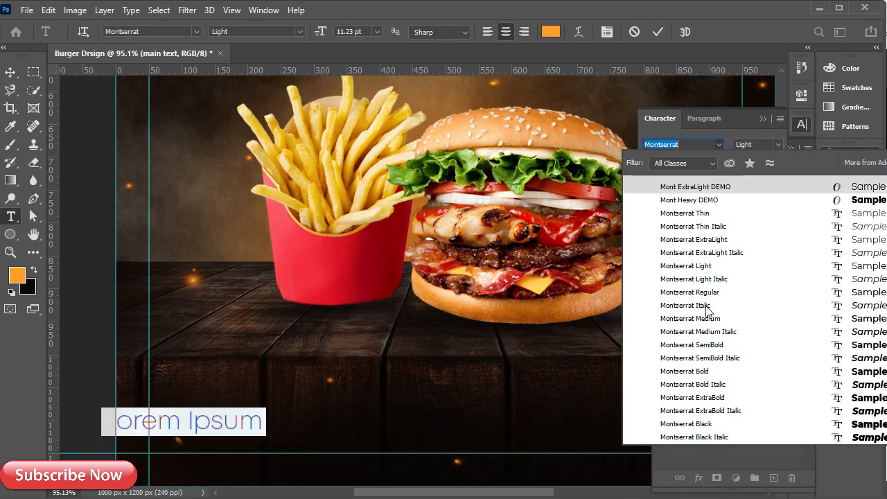
left_click(703, 320)
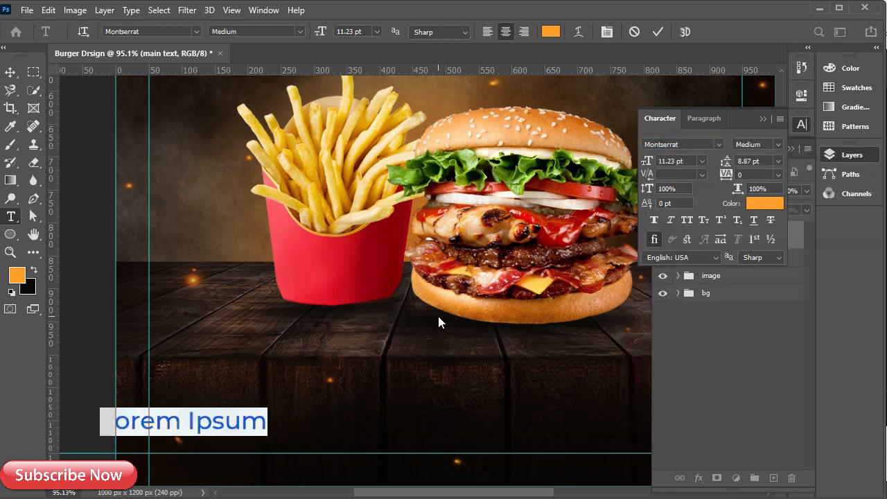
Paste the 'Free Home Delivery' line copied from the Notepad notes into the text
left_click(546, 498)
left_click_drag(119, 354, 6, 354)
key("ctrl+c")
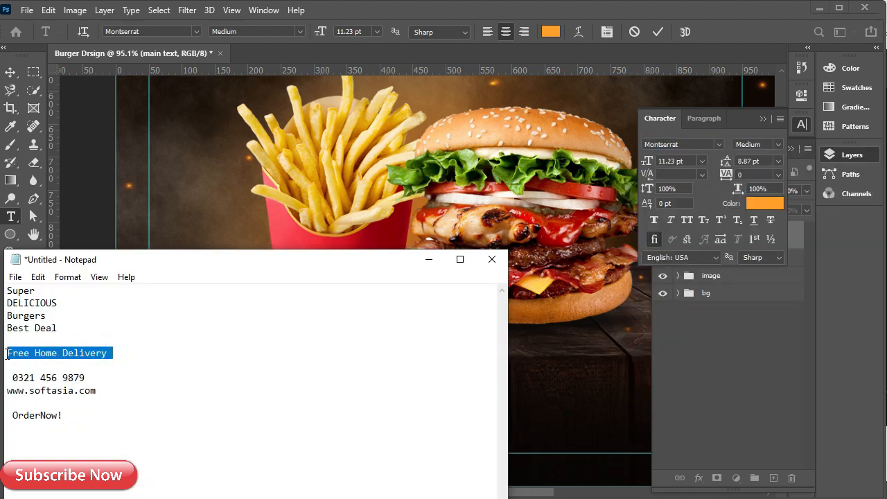
left_click(428, 259)
key("ctrl+v")
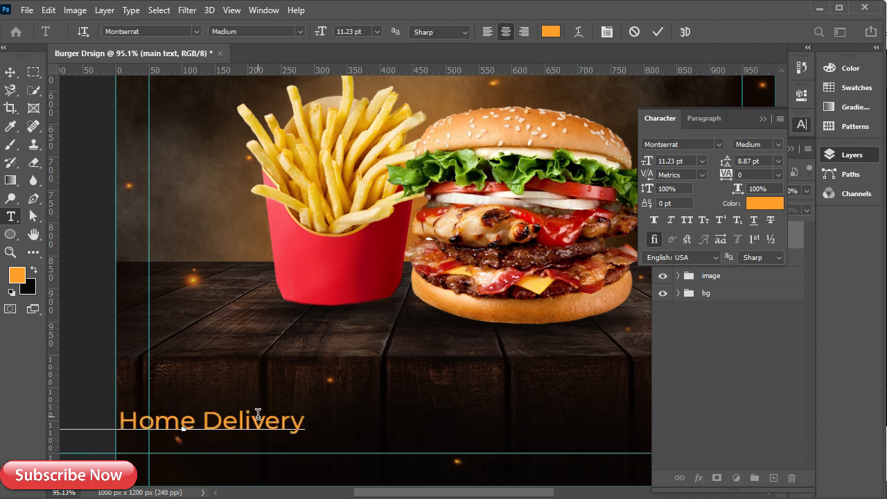
left_click(762, 122)
type("v")
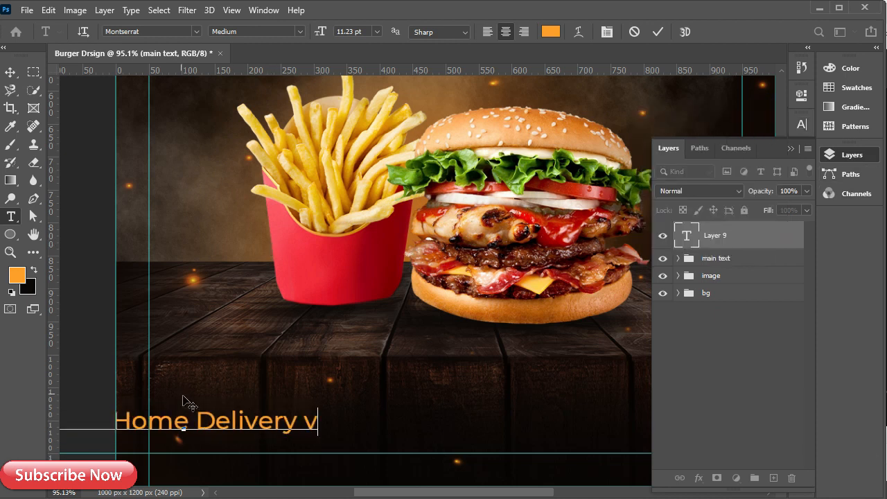
key("BackSpace")
key("BackSpace")
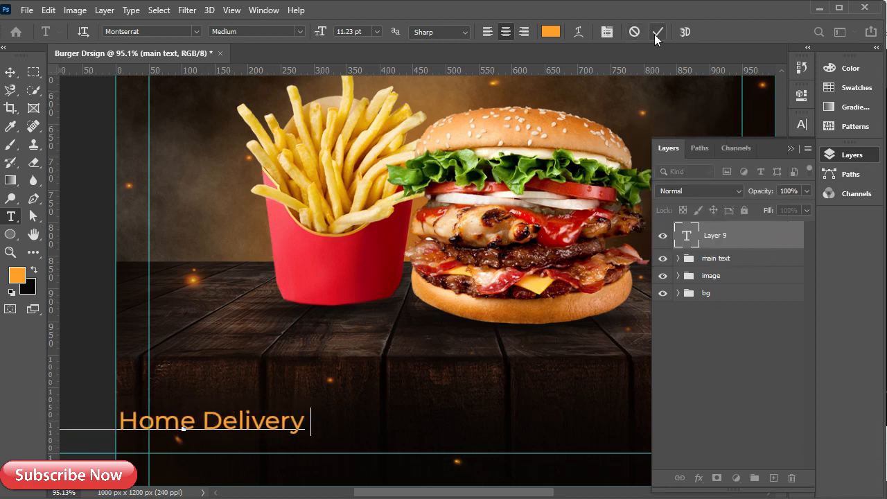
left_click(656, 33)
Move the text up and right, and break it onto two lines before 'Delivery'
key("v")
left_click_drag(216, 418, 307, 394)
double_click(294, 394)
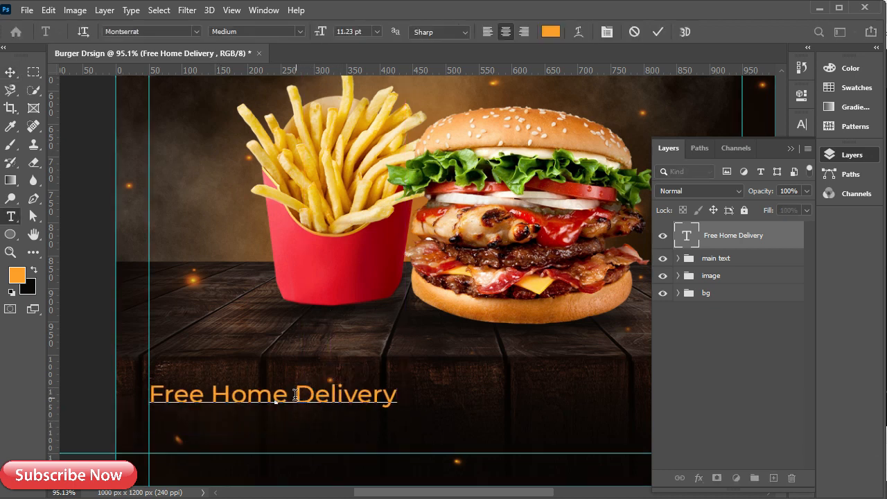
left_click(292, 395)
key("Return")
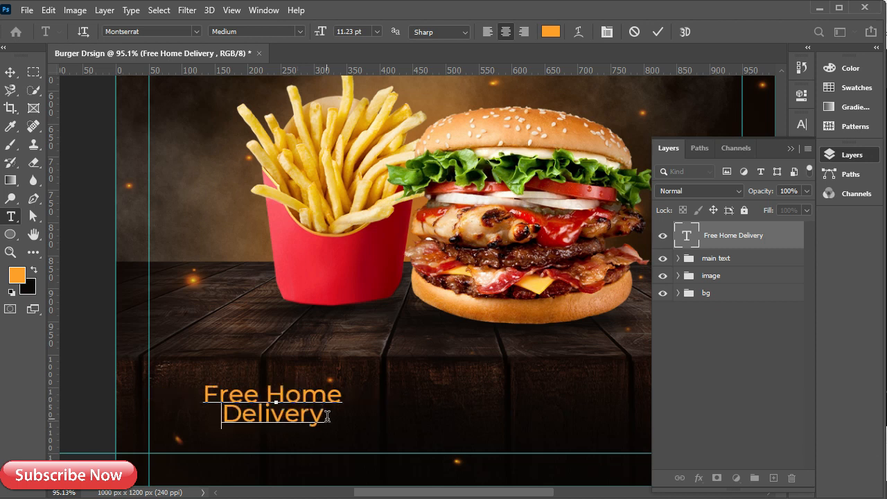
Make 'Delivery' larger and 'Free Home' smaller, removing the trailing space after 'Free Home'
left_click_drag(327, 416, 221, 415)
left_click(802, 125)
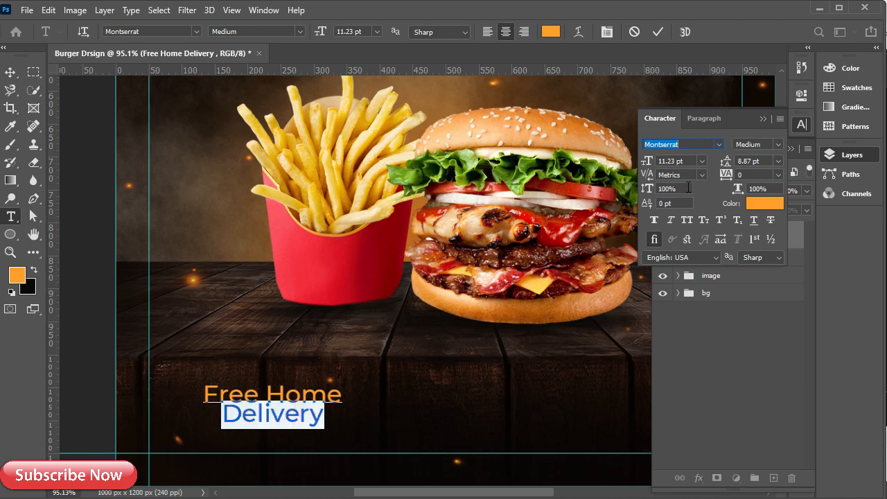
left_click_drag(647, 160, 648, 161)
left_click_drag(340, 393, 209, 388)
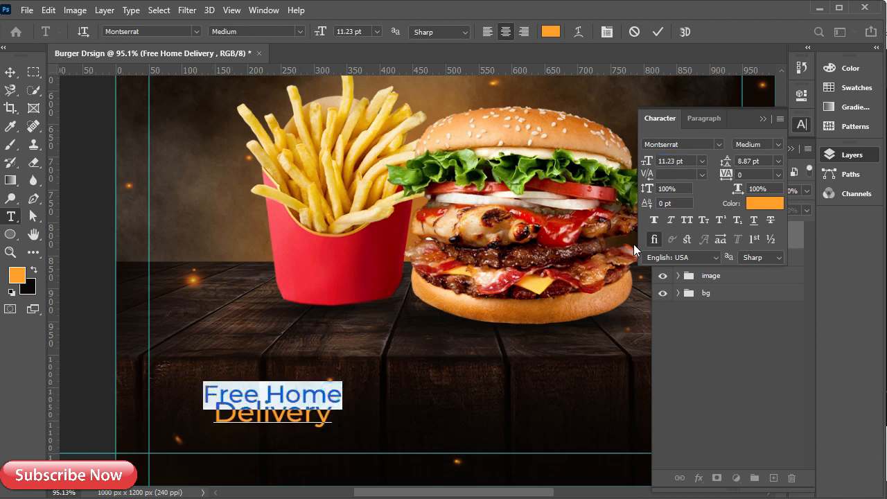
left_click_drag(647, 161, 648, 161)
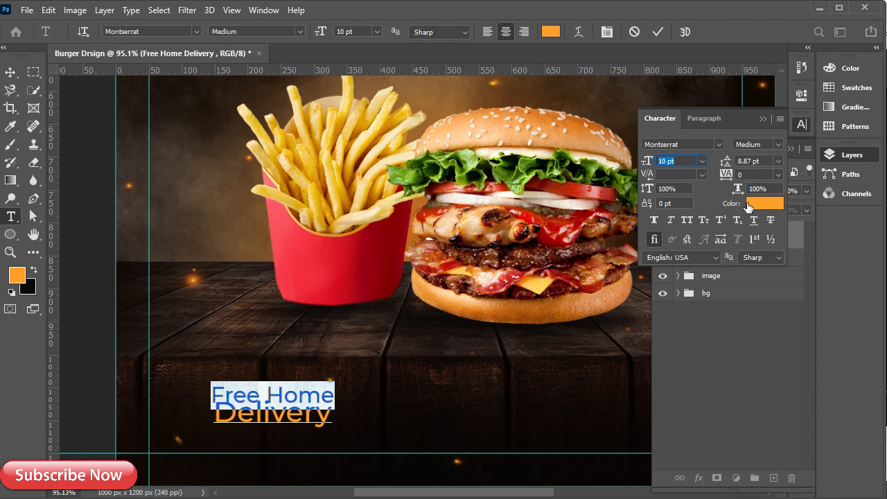
left_click(316, 414)
left_click(214, 418)
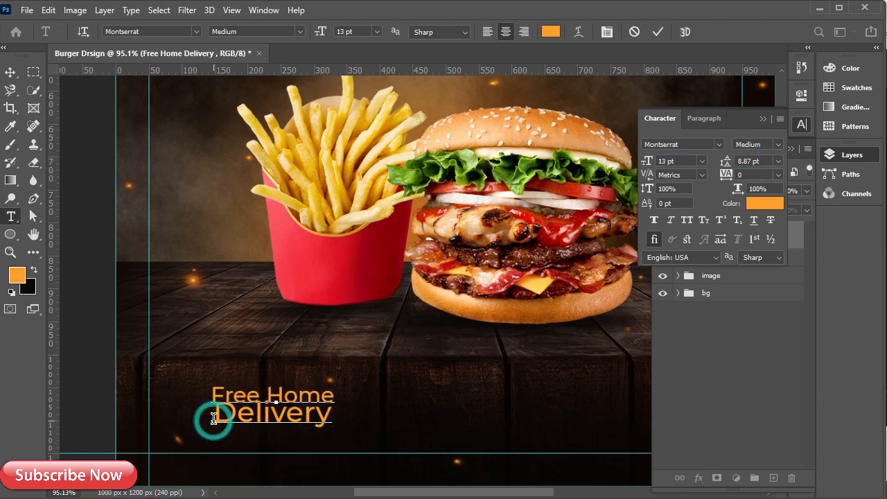
key("BackSpace")
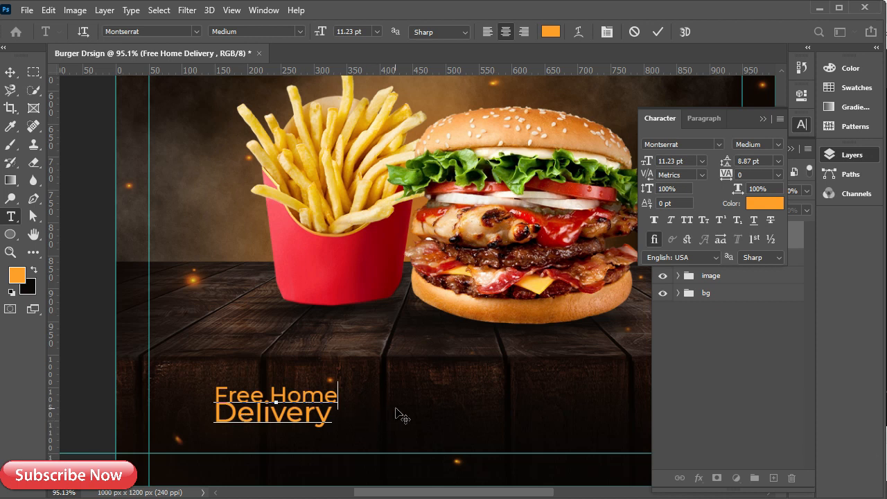
Set the leading between the two lines to 12 pt and move the text toward the bottom-left corner
left_click_drag(331, 423, 306, 316)
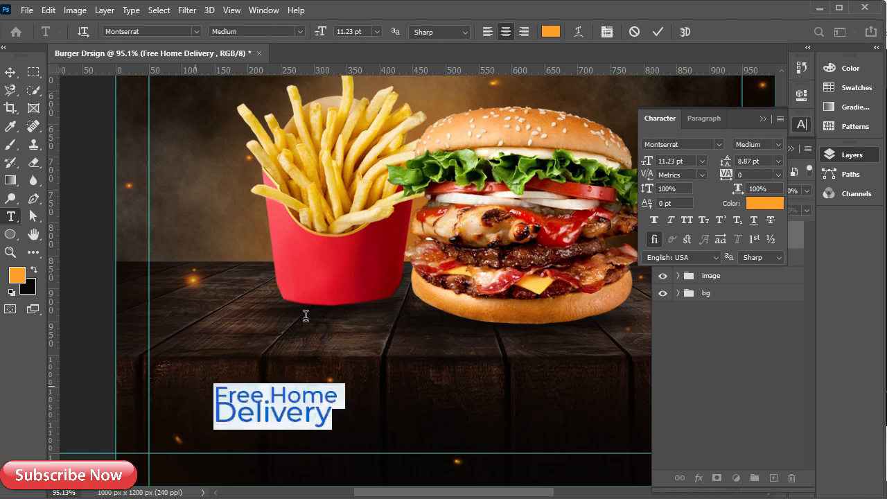
left_click_drag(725, 162, 727, 162)
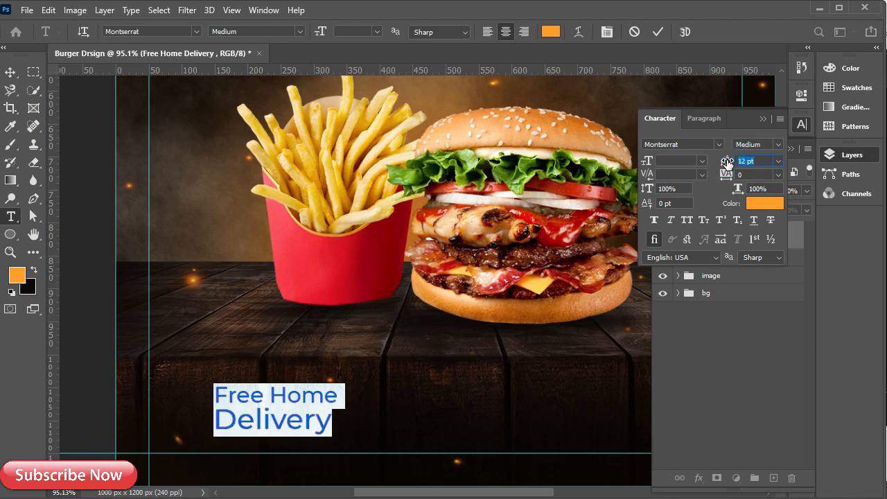
left_click(763, 118)
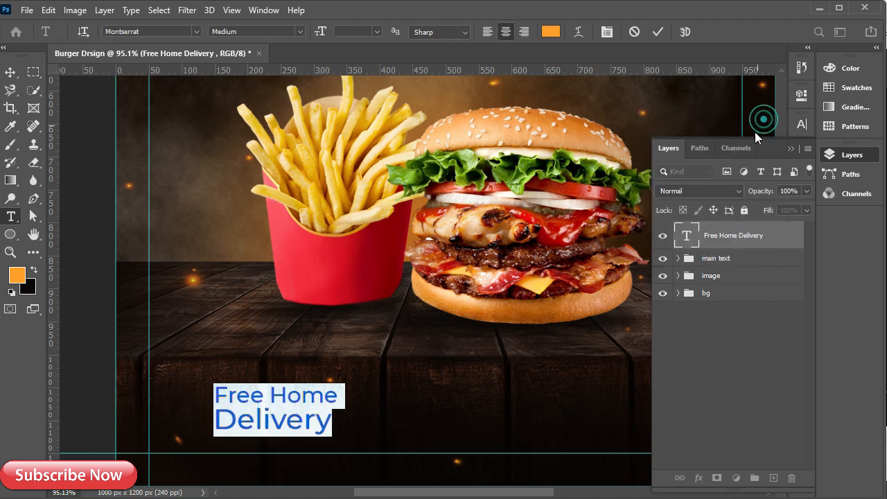
left_click(658, 32)
key("v")
left_click_drag(259, 418, 193, 442)
Scale the Free Home Delivery text down slightly
scroll(197, 450, "down", 5)
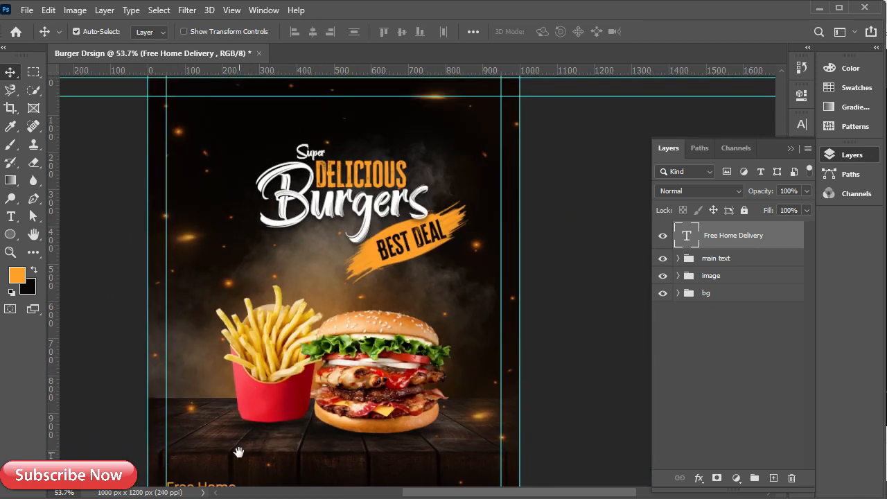
left_click_drag(238, 452, 262, 407)
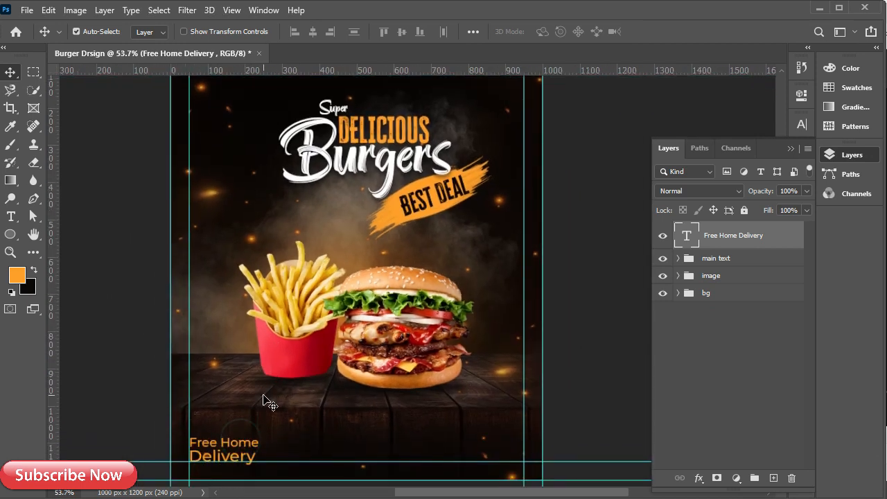
scroll(303, 441, "up", 4)
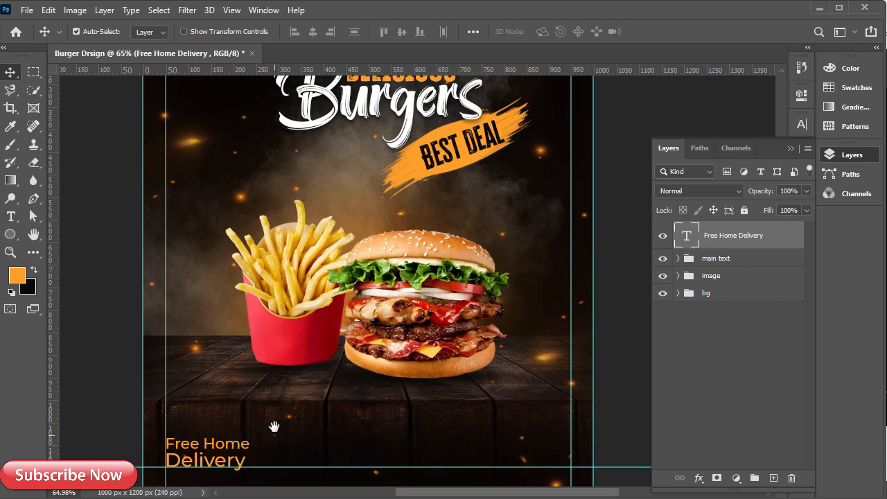
key("ctrl+t")
left_click_drag(278, 350, 255, 360)
left_click(680, 33)
Type the contact phone number as a new text line below the burger
left_click_drag(410, 341, 284, 356)
scroll(350, 381, "up", 2)
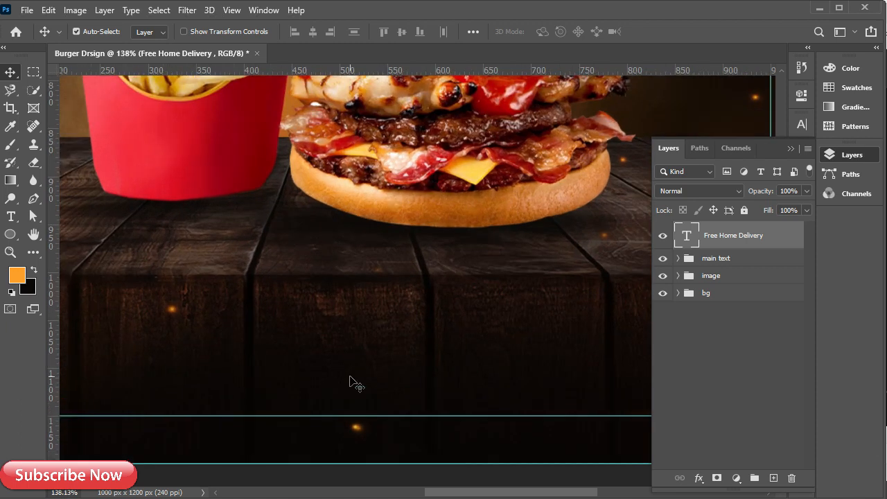
key("t")
left_click(316, 359)
key("BackSpace")
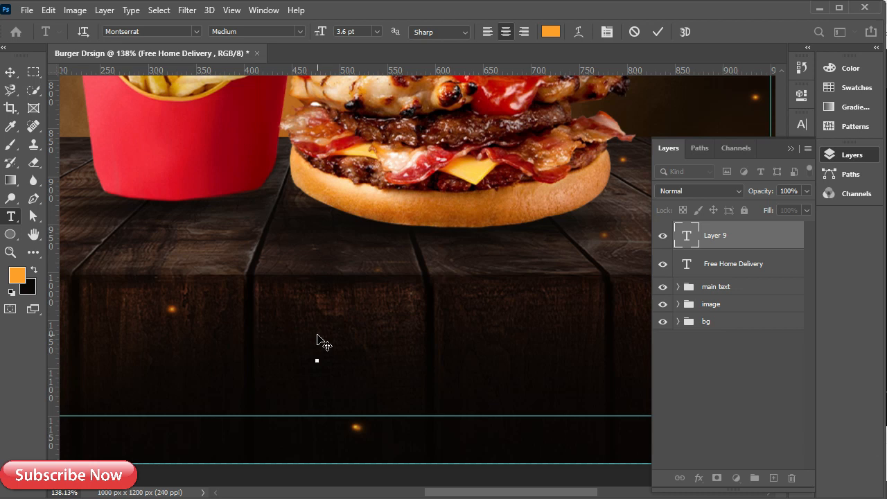
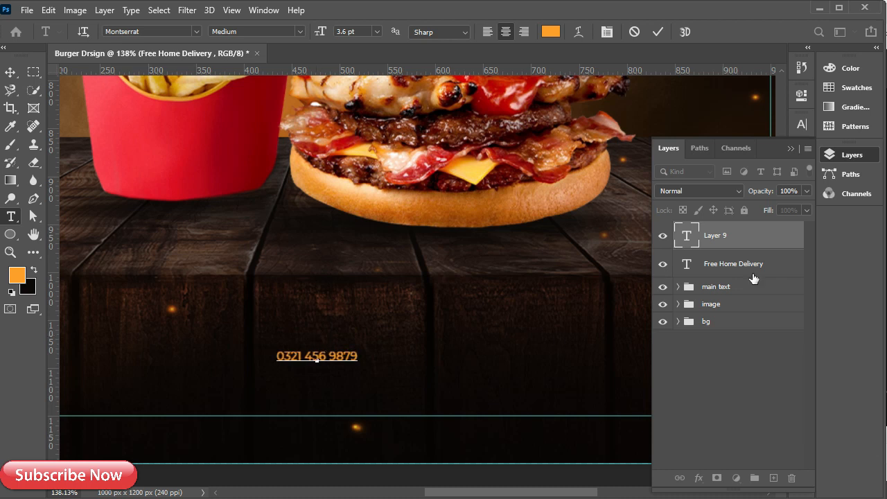
left_click(755, 243)
Set the phone number's font weight to Montserrat SemiBold
left_click(801, 125)
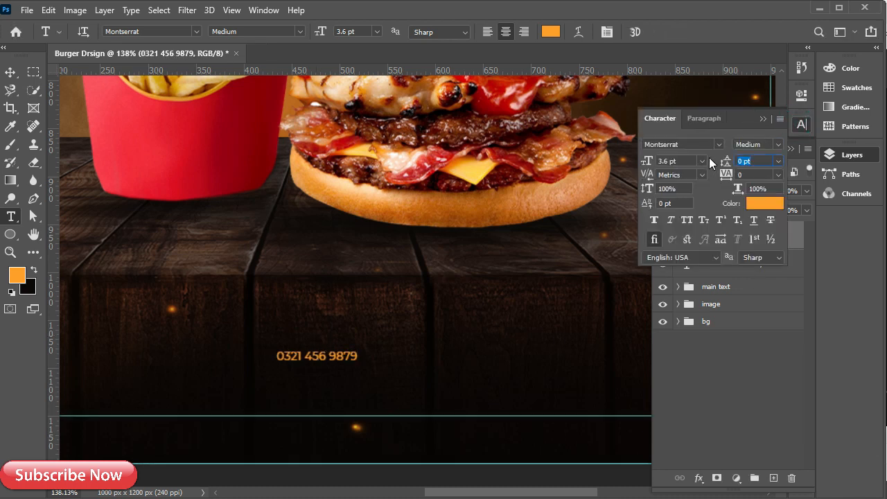
left_click(784, 148)
key("Return")
left_click(778, 144)
left_click(769, 268)
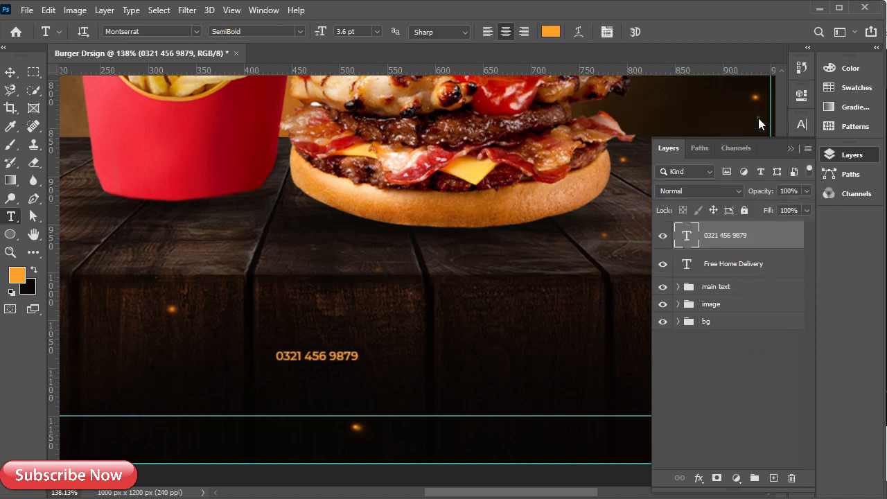
Enlarge the phone number, move it slightly lower, and widen it to about 105%
key("ctrl+t")
left_click_drag(360, 349, 440, 336)
left_click(683, 31)
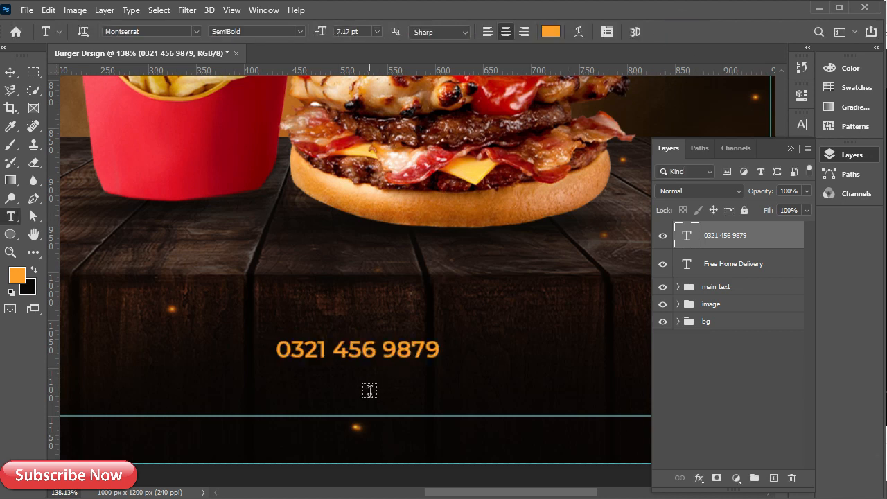
key("v")
left_click_drag(356, 354, 378, 376)
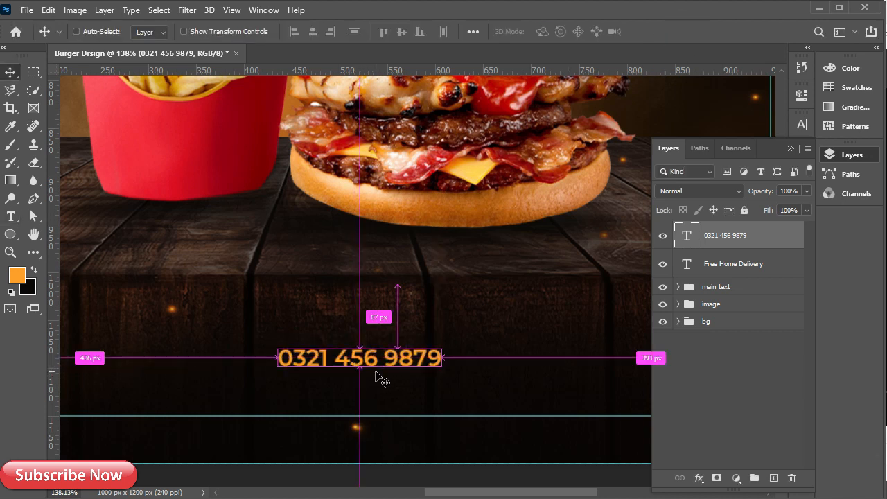
key("ctrl+t")
left_click_drag(439, 344, 449, 345)
left_click(683, 32)
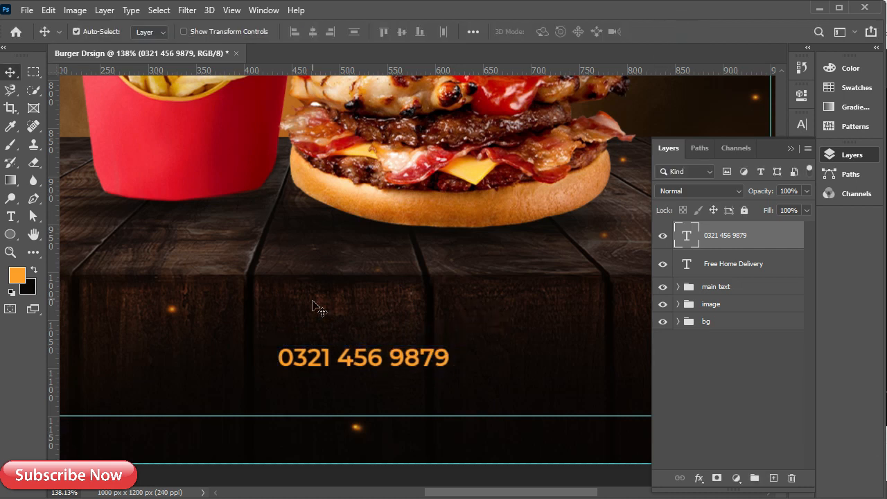
key("t")
left_click(300, 400)
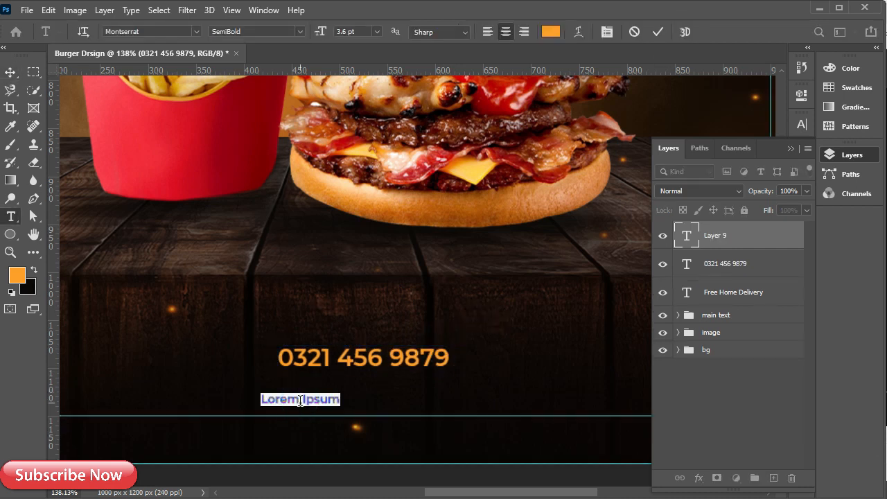
type("ww")
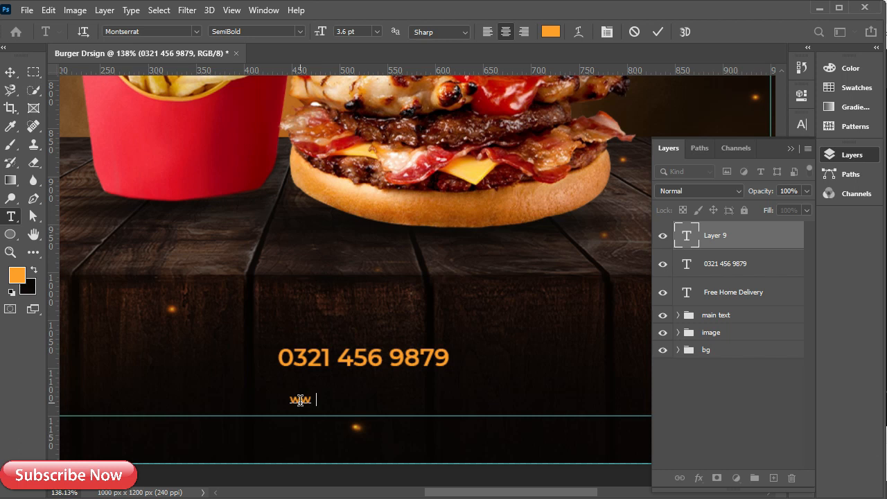
type("w.softasia.com")
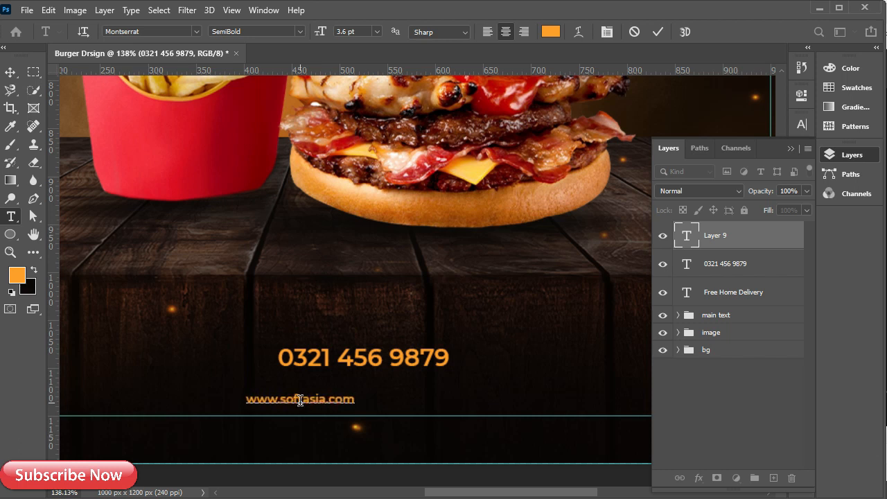
left_click(752, 244)
key("v")
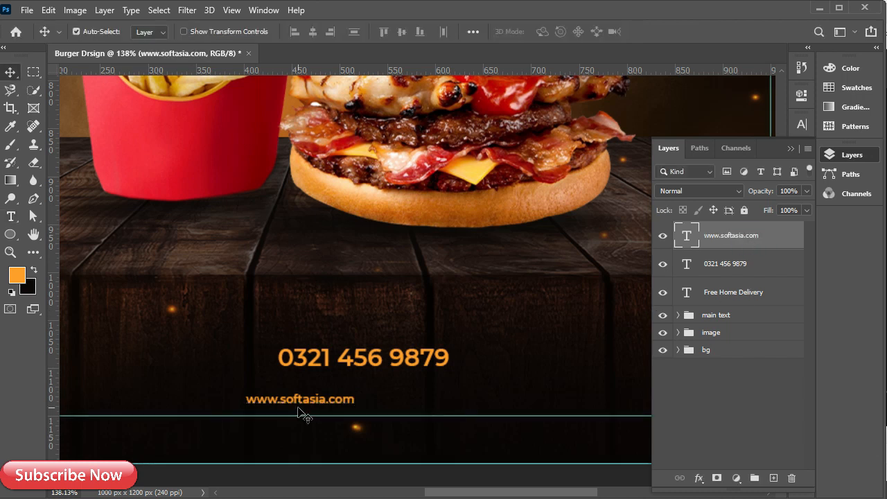
left_click_drag(296, 402, 341, 404)
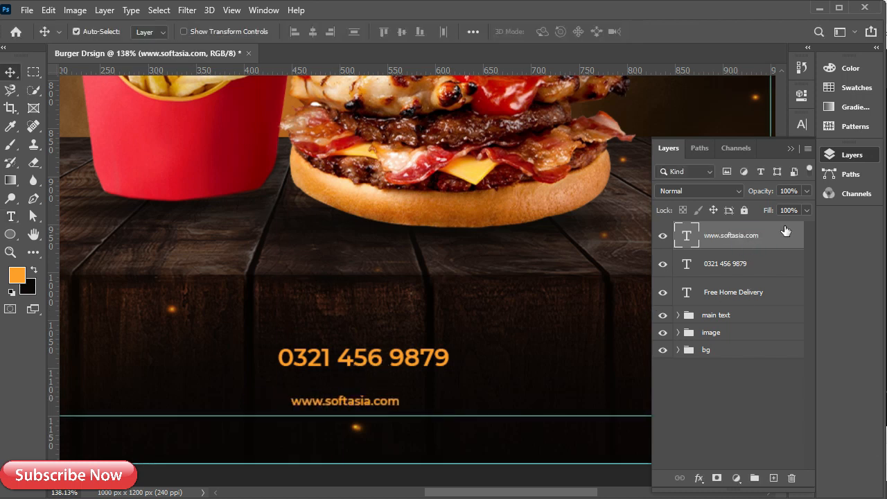
Give the website text Medium weight, tracking 200 and a near-white colour
left_click(799, 126)
left_click(779, 145)
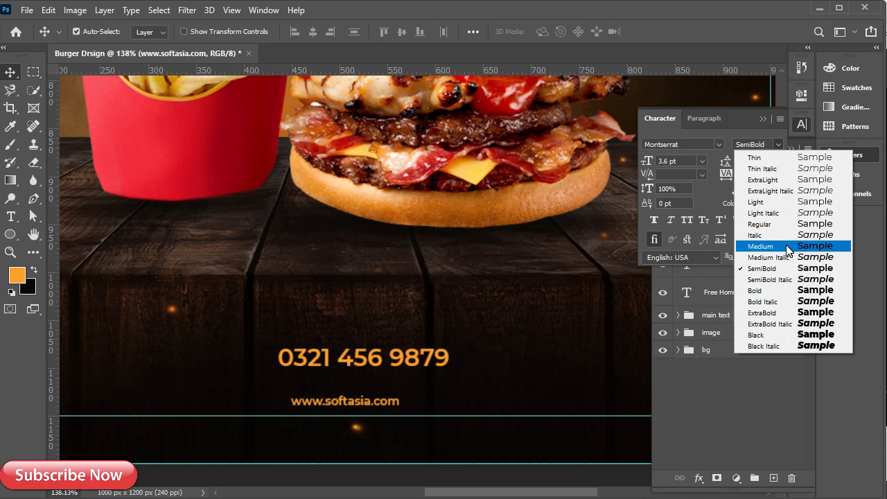
left_click(770, 246)
left_click(777, 174)
left_click(755, 337)
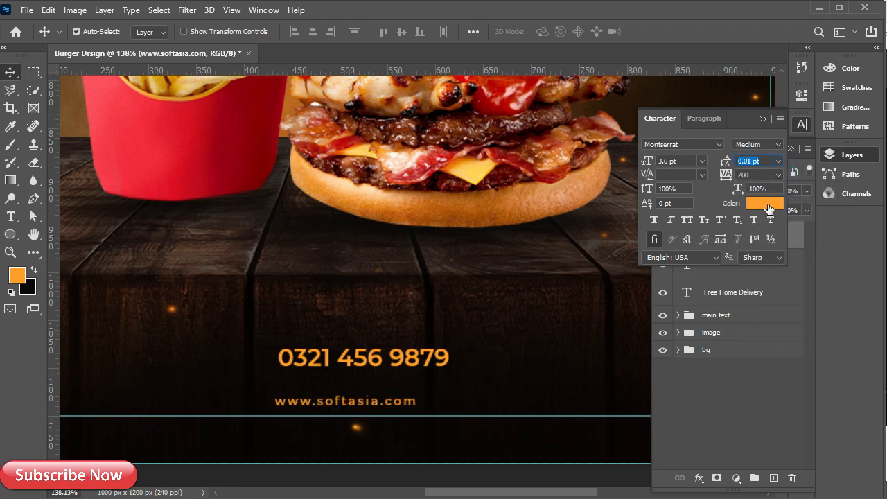
left_click(765, 203)
left_click(56, 273)
left_click(369, 257)
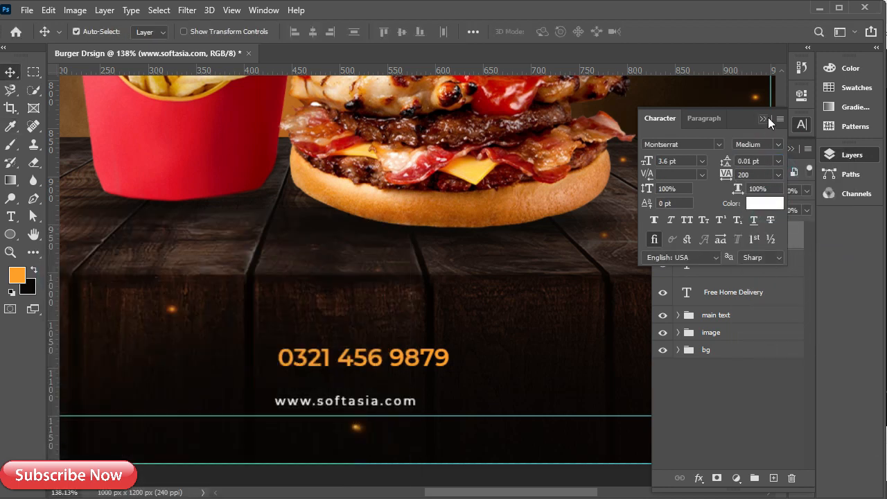
left_click(765, 118)
Lower the phone number about 50 px and enlarge the website text to about 117%
scroll(422, 440, "up", 2)
left_click_drag(333, 396, 351, 408)
left_click_drag(351, 345, 354, 380)
left_click(360, 410, "ctrl")
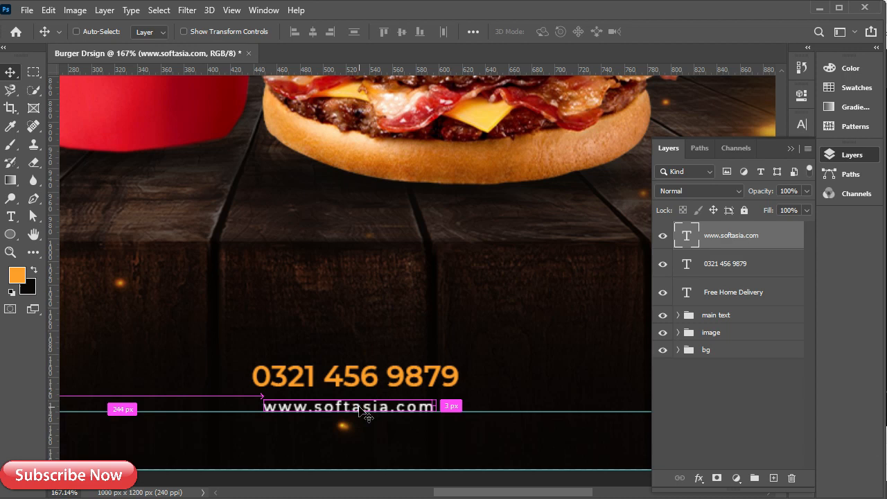
key("ctrl+t")
left_click_drag(435, 401, 464, 397)
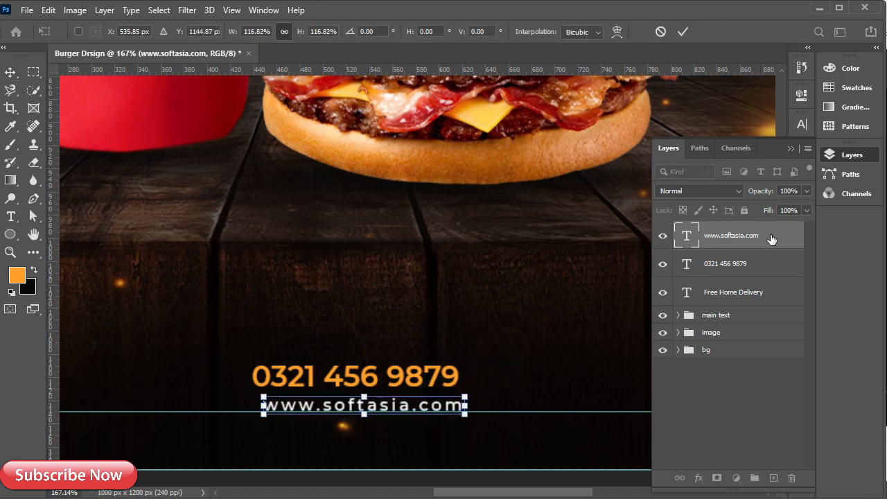
key("Return")
left_click_drag(341, 412, 330, 410)
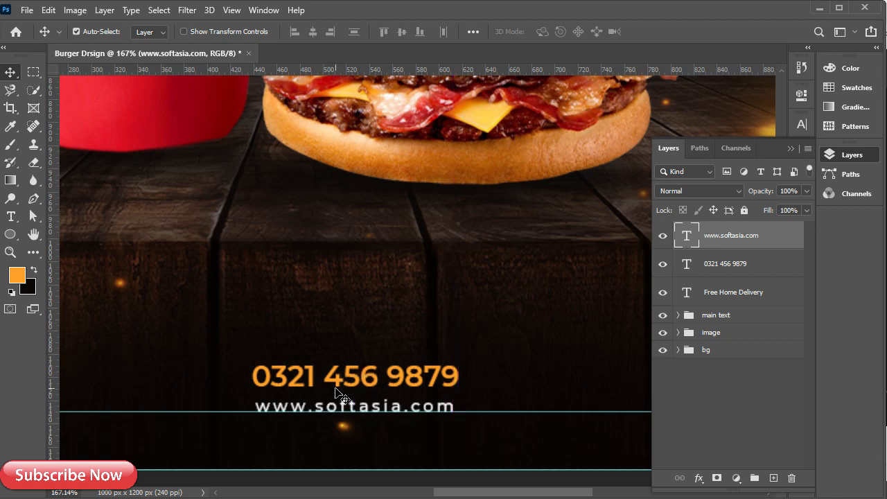
Align the website text horizontally centred on the phone number's digits, then nudge the phone number down
left_click(724, 263)
left_click(686, 263, "ctrl")
left_click(345, 407)
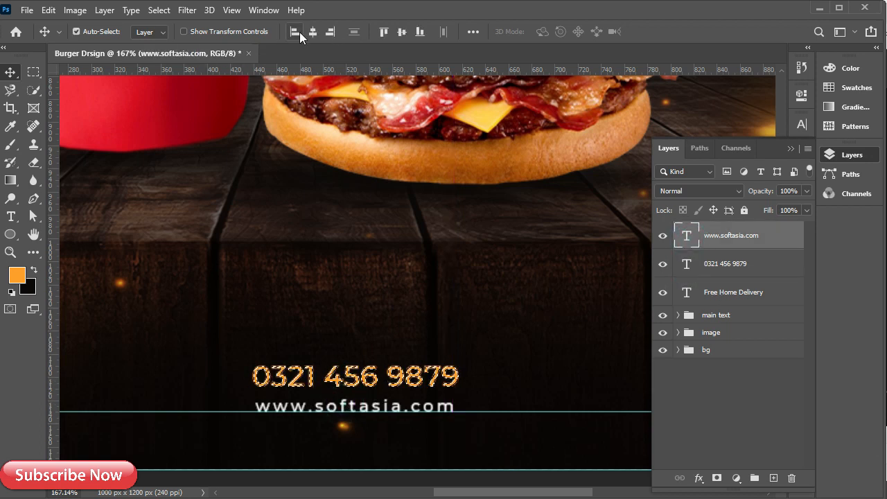
left_click(312, 32)
key("ctrl+d")
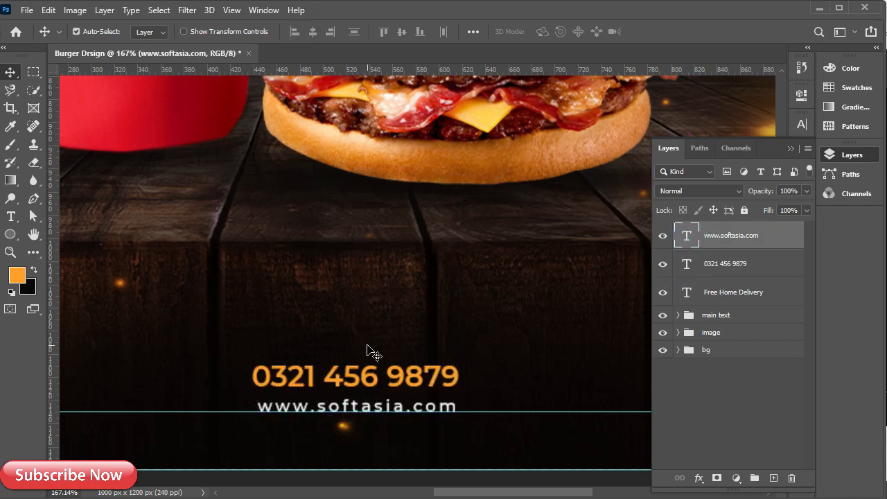
left_click_drag(346, 385, 341, 382)
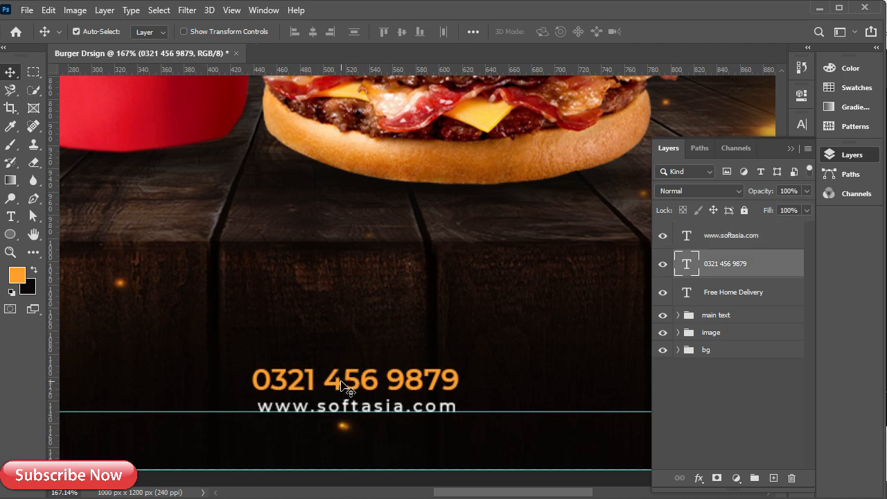
Add a right-aligned 'Order Now!' text line on the footer's right side
scroll(341, 383, "down", 1)
left_click_drag(504, 378, 254, 367)
left_click_drag(244, 334, 293, 396)
key("t")
left_click(414, 397)
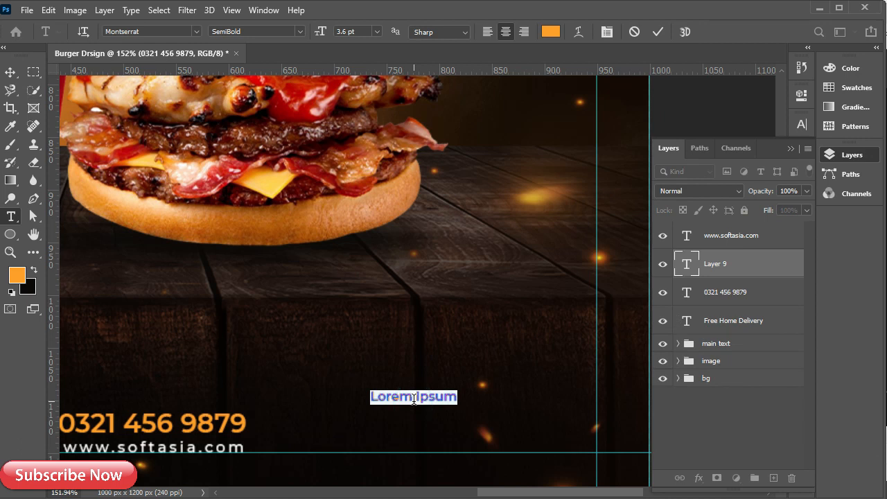
key("BackSpace")
left_click(525, 32)
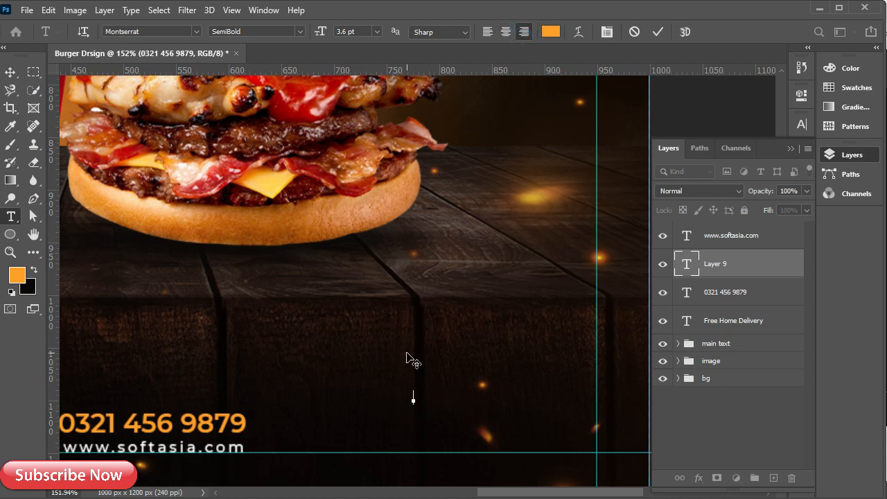
type("Order Now!")
left_click(751, 268)
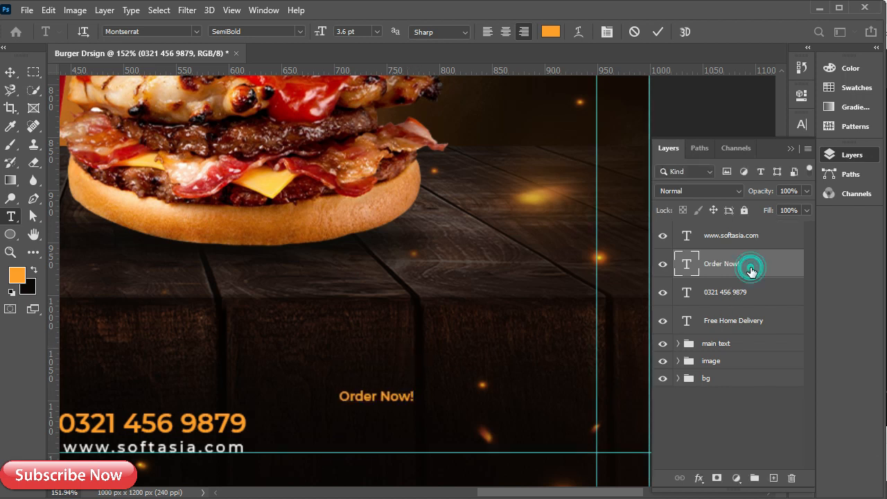
Move 'Order Now!' to the bottom-right, level with the phone number, and review the footer layers
key("v")
left_click_drag(361, 400, 525, 426)
scroll(525, 426, "down", 3)
left_click_drag(288, 392, 340, 395)
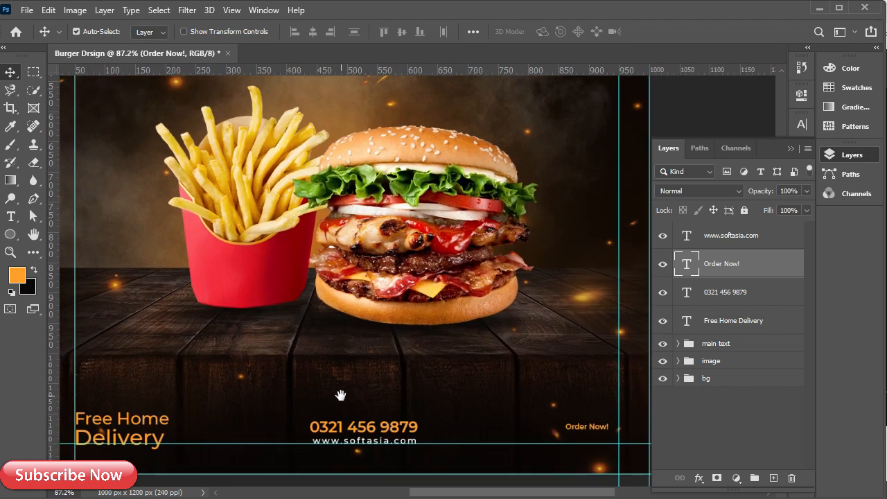
left_click(772, 266, "ctrl")
left_click(748, 320)
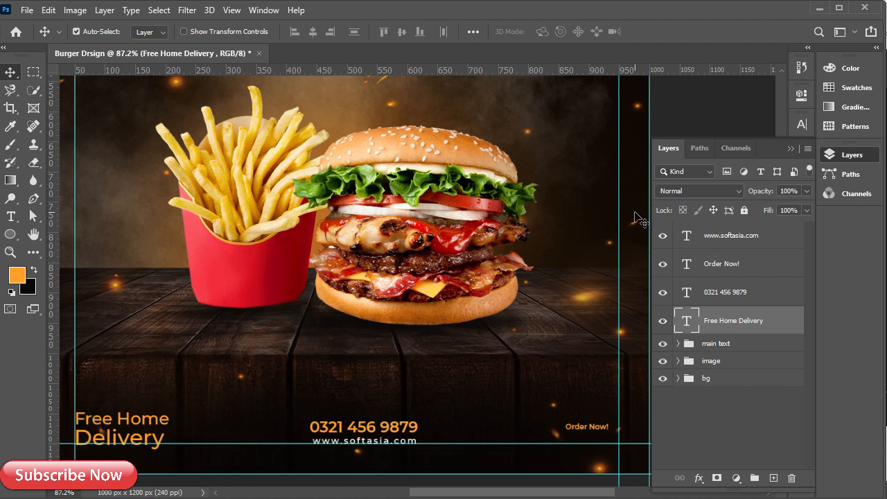
Set the Free Home Delivery text to SemiBold weight
left_click(802, 125)
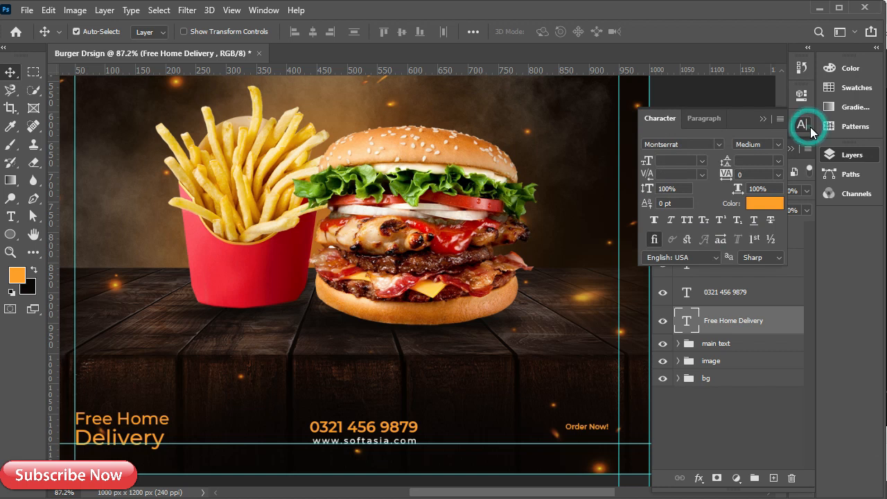
left_click(782, 144)
left_click(775, 265)
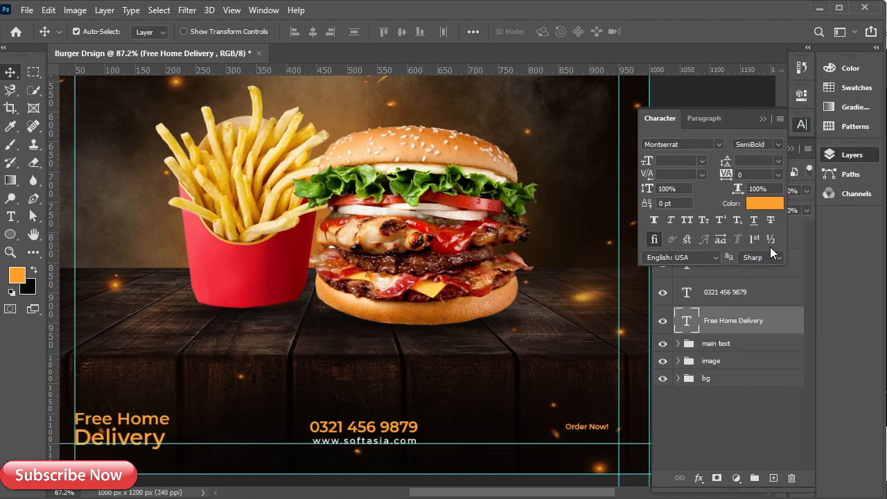
left_click(762, 119)
Select the Order Now! text layer and check its character settings
left_click(586, 426)
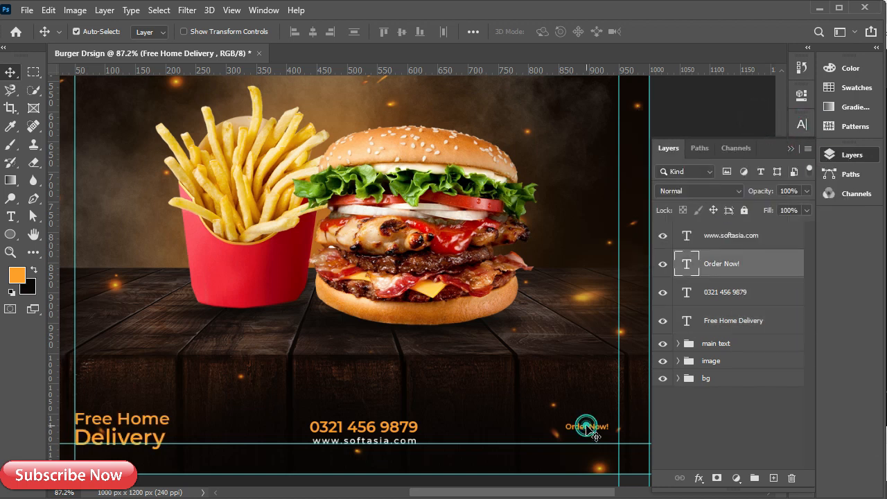
left_click(802, 124)
left_click(761, 116)
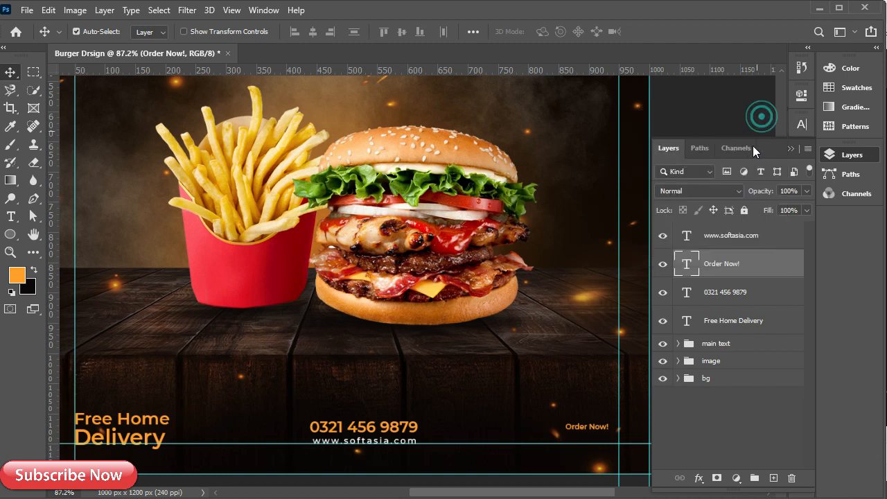
left_click(737, 270)
scroll(614, 422, "up", 5)
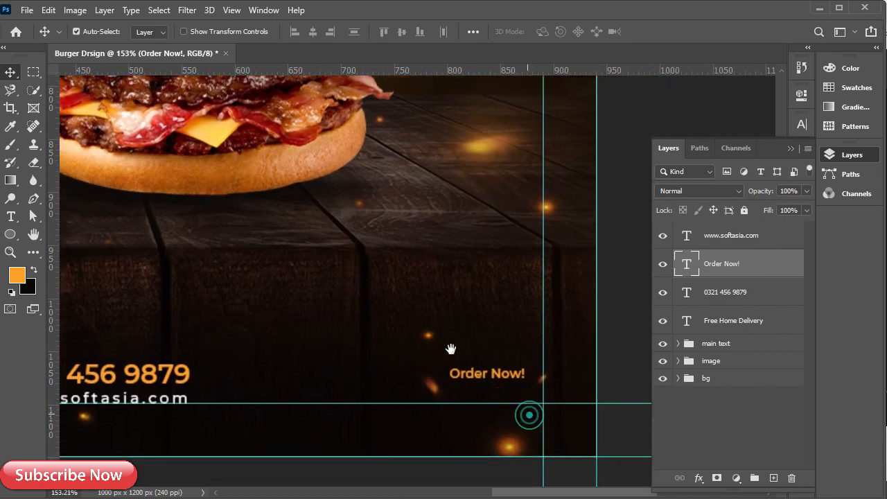
left_click(797, 122)
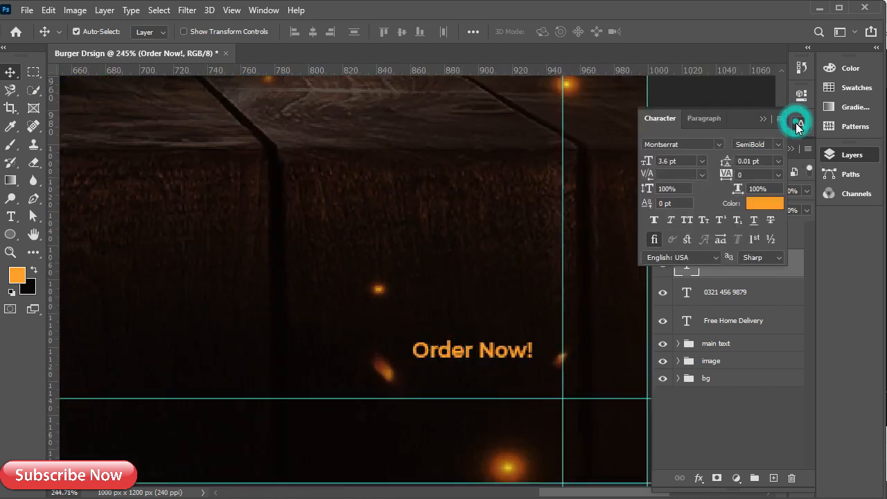
left_click(763, 120)
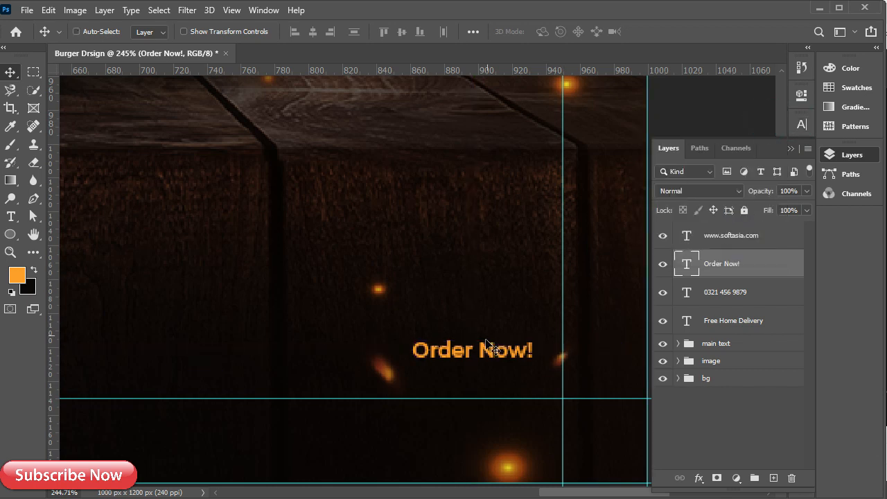
Enlarge Order Now! to about 220% and move it 16 px down
key("ctrl+t")
left_click_drag(534, 337, 509, 313)
scroll(448, 352, "down", 2)
scroll(447, 352, "down", 5)
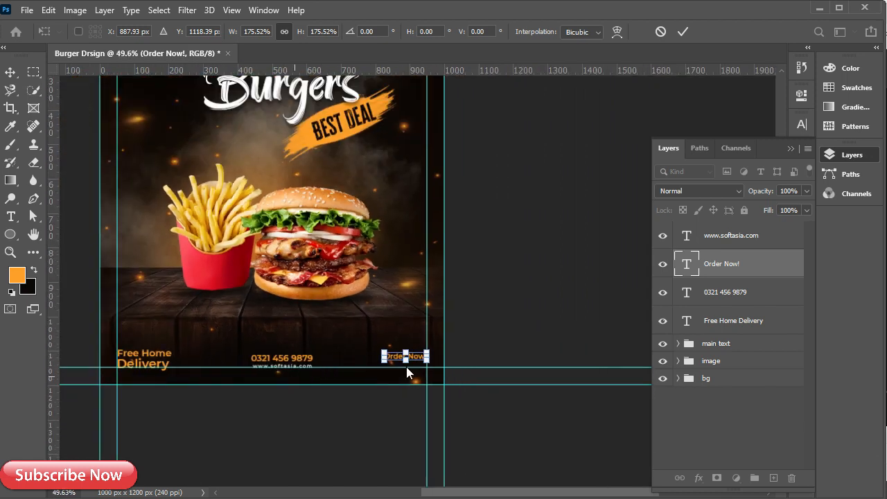
scroll(382, 363, "up", 3)
left_click_drag(382, 353, 361, 354)
left_click_drag(415, 356, 416, 368)
left_click(682, 32)
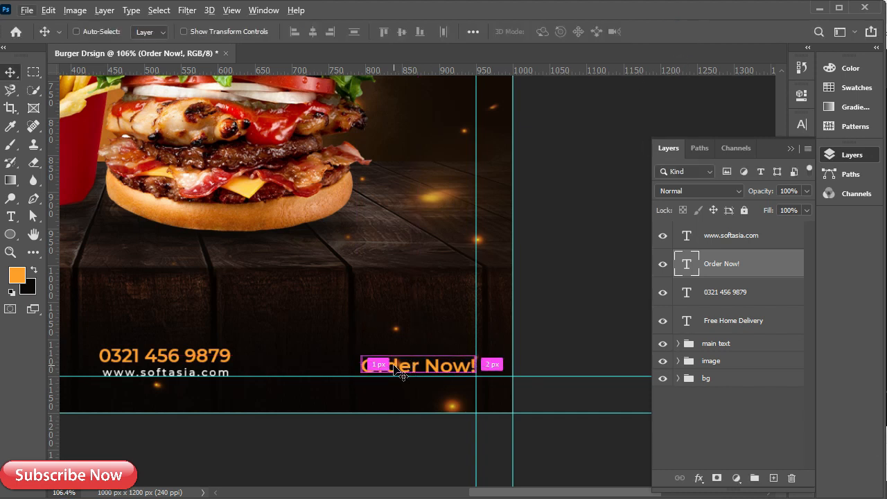
Make Order Now! slightly larger and nudge it left and down
key("ctrl+t")
left_click_drag(477, 353, 485, 352)
left_click(682, 32)
key("Left")
key("Left")
key("Left")
key("Left")
key("Left")
key("Left")
key("Left")
key("Down")
key("Down")
key("Down")
key("Down")
Raise the Free Home Delivery text about 4 px
scroll(358, 254, "down", 4)
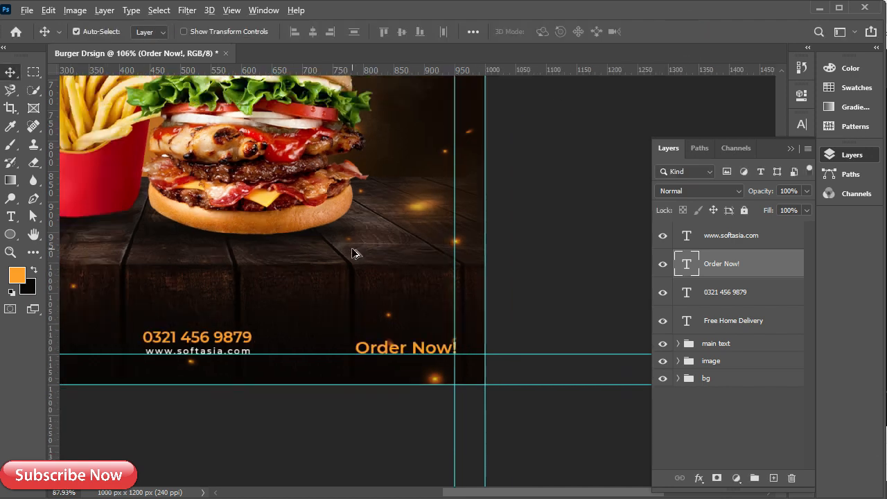
scroll(143, 337, "up", 4)
mouse_move(158, 332)
left_mouse_down()
mouse_move(153, 323)
mouse_move(157, 330)
left_mouse_up()
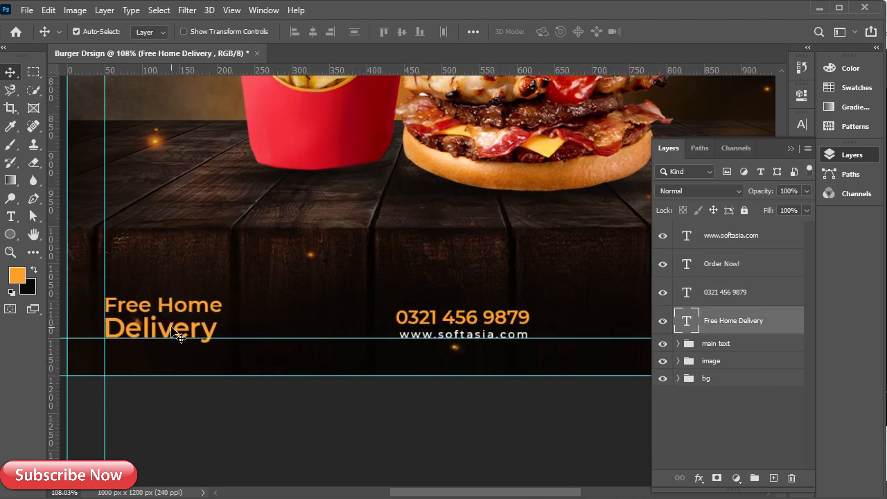
scroll(179, 336, "down", 3)
Group the footer text layers into a group named 'info'
left_click(744, 239, "shift")
key("ctrl+g")
double_click(716, 229)
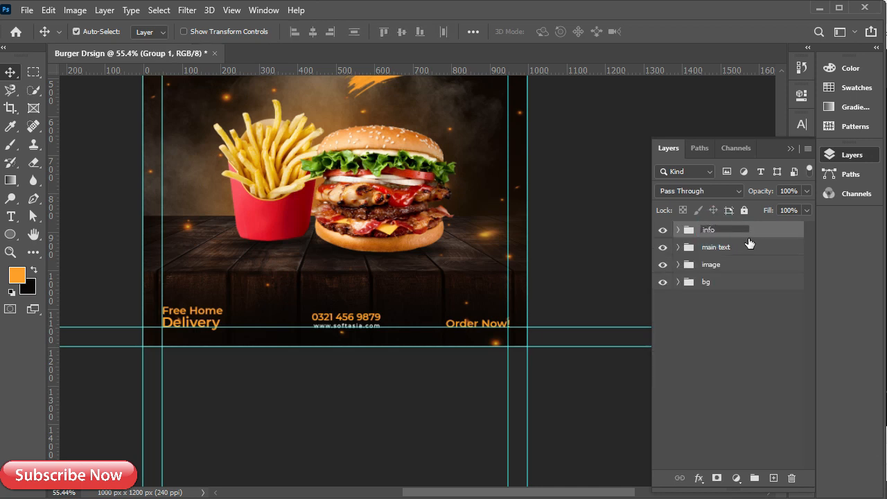
left_click(755, 232)
Nudge the fries and their Ellipse 1 shadow slightly to the right
key("ctrl+0")
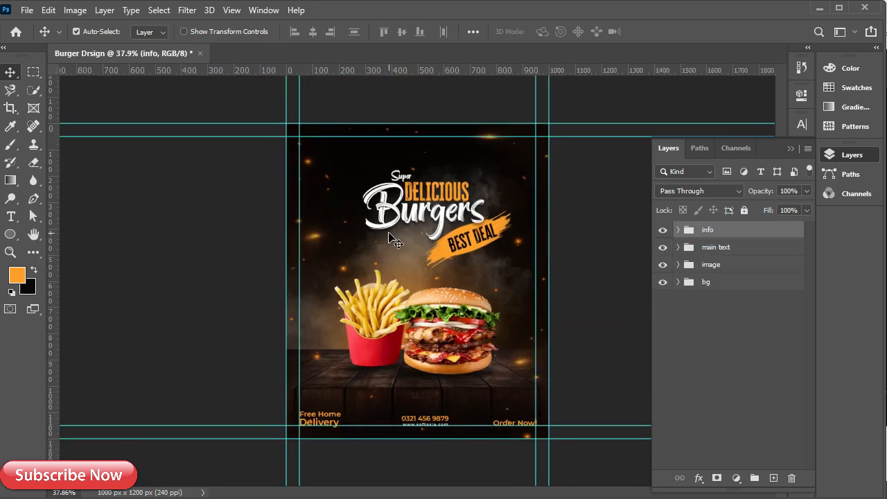
scroll(389, 239, "up", 2)
left_click(384, 362)
left_click(732, 419, "ctrl")
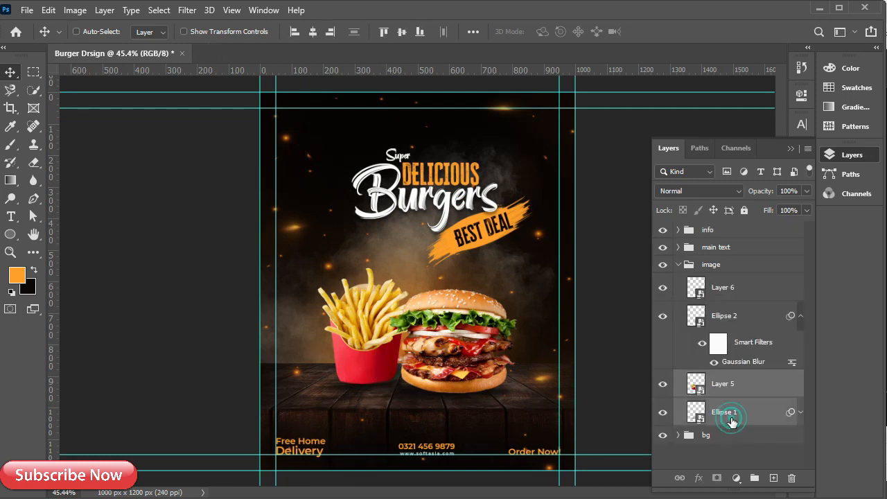
key("ctrl+t")
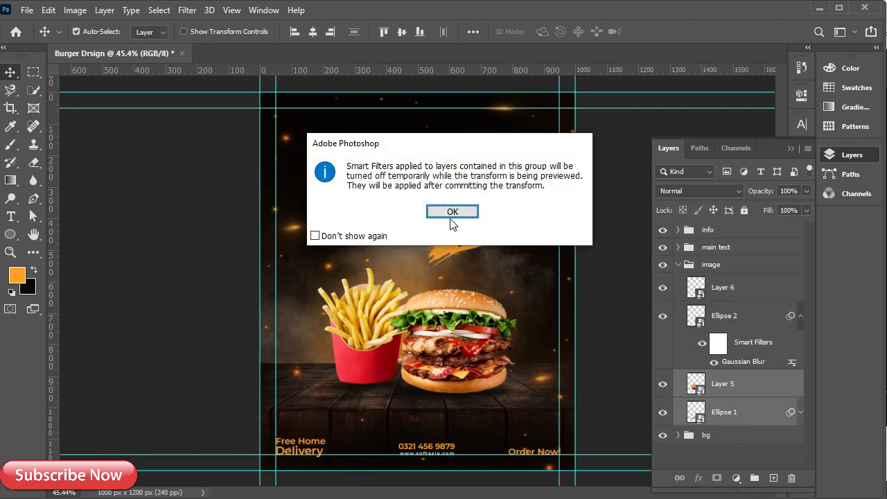
left_click(451, 211)
key("Right")
key("Right")
key("Right")
left_click(739, 317)
left_click(745, 289, "shift")
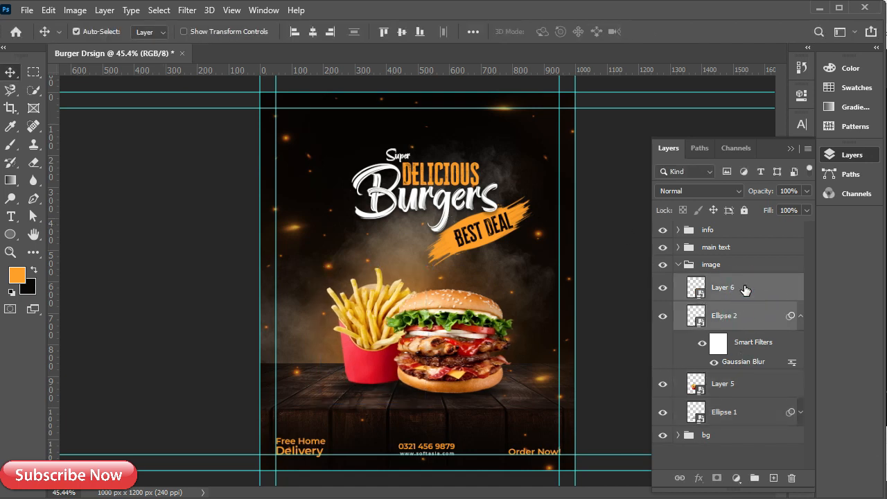
Scale the whole food image group to about 107% and shift it slightly down
left_click(679, 264)
key("ctrl+t")
key("Return")
left_click_drag(320, 266, 306, 258)
left_click_drag(416, 319, 418, 321)
left_click(682, 32)
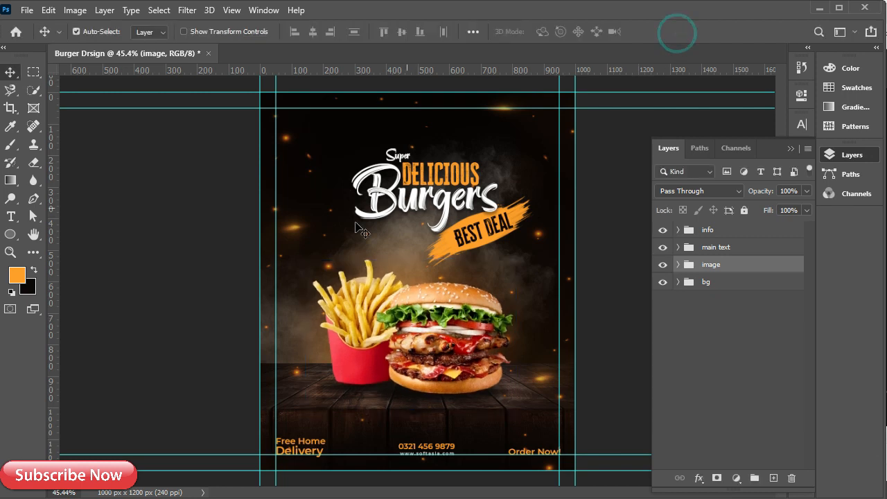
Add a Photo Filter layer above the info group, Warming Filter (85) at 50% density
left_click(721, 230)
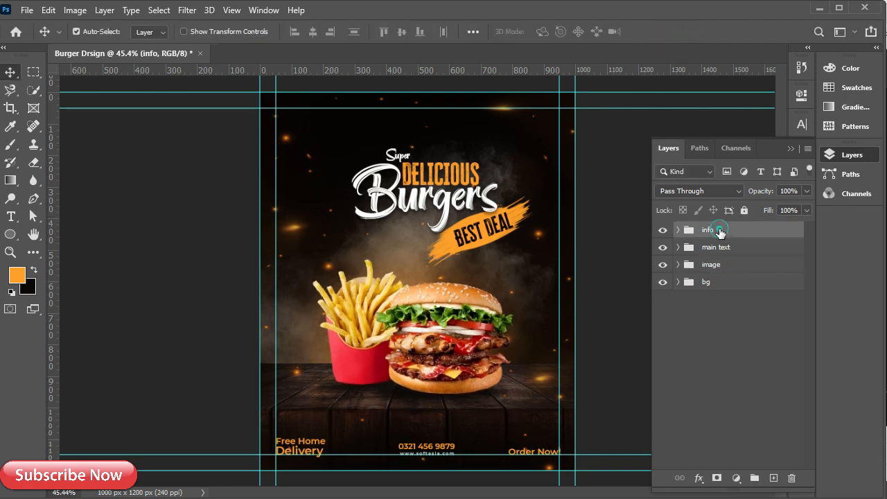
left_click(737, 477)
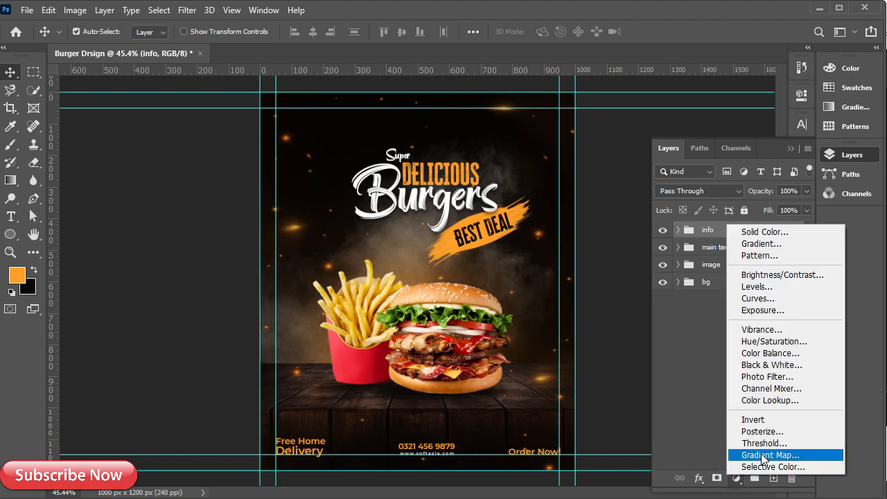
left_click(764, 377)
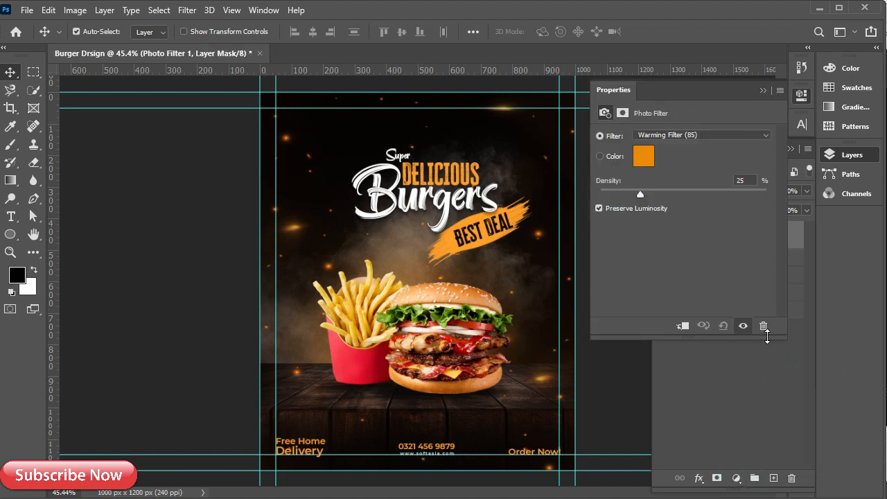
left_click(750, 180)
type("50")
left_click(707, 153)
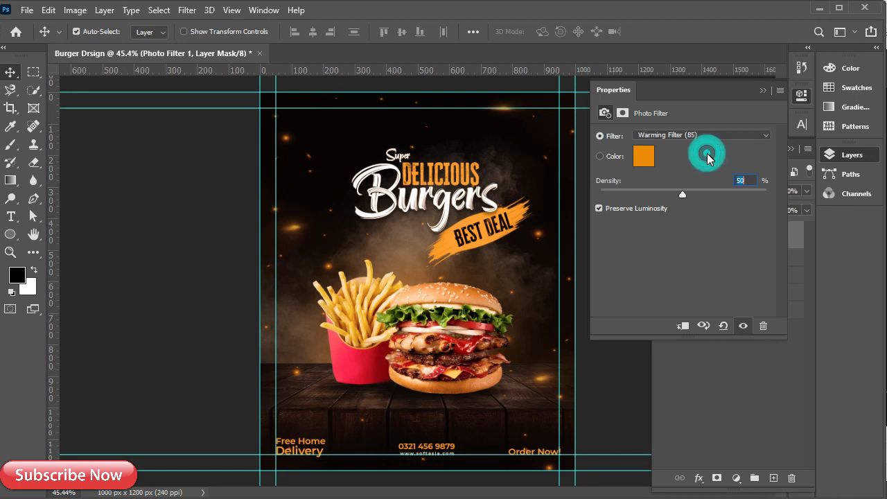
left_click(757, 92)
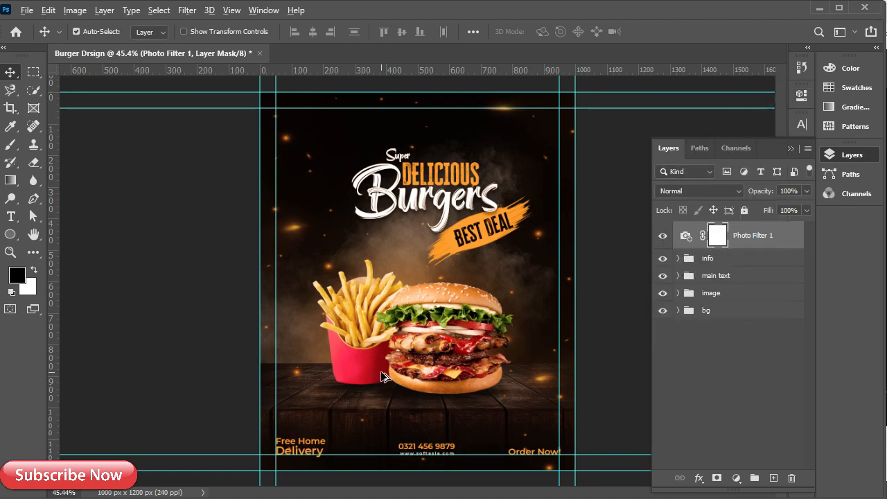
scroll(383, 377, "up", 4)
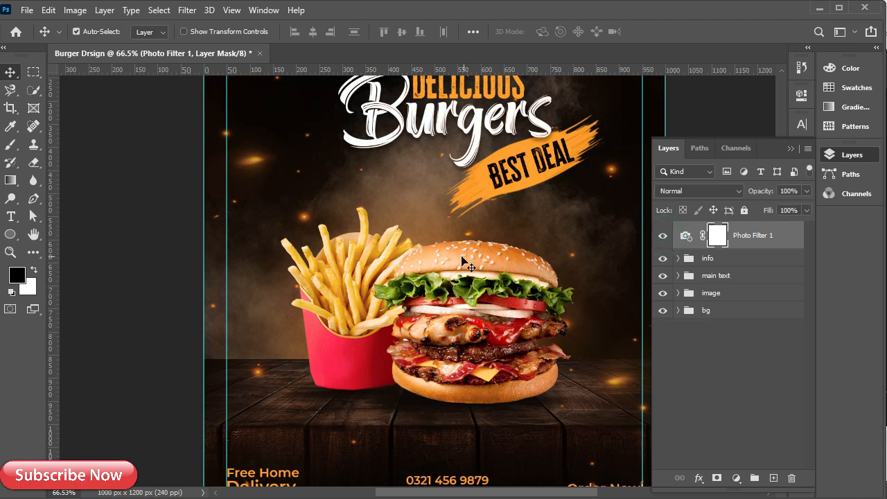
scroll(454, 263, "down", 5)
scroll(319, 161, "up", 8)
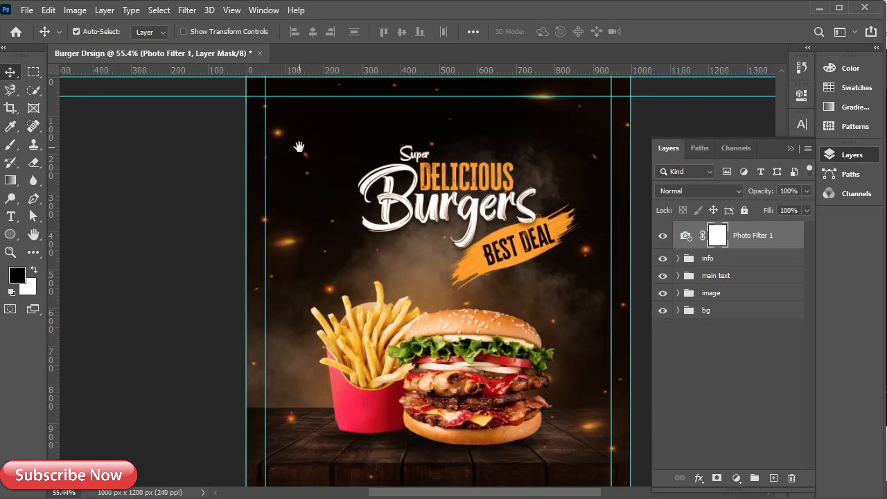
scroll(277, 210, "up", 3)
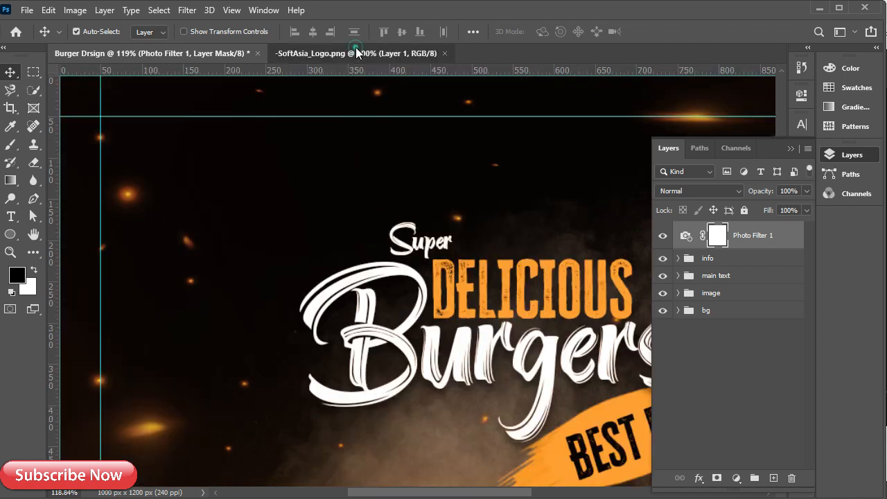
Bring the SA logo from SoftAsia_Logo.png in, fill it white, and make it a Smart Object
left_click(355, 52)
left_click_drag(158, 53, 282, 262)
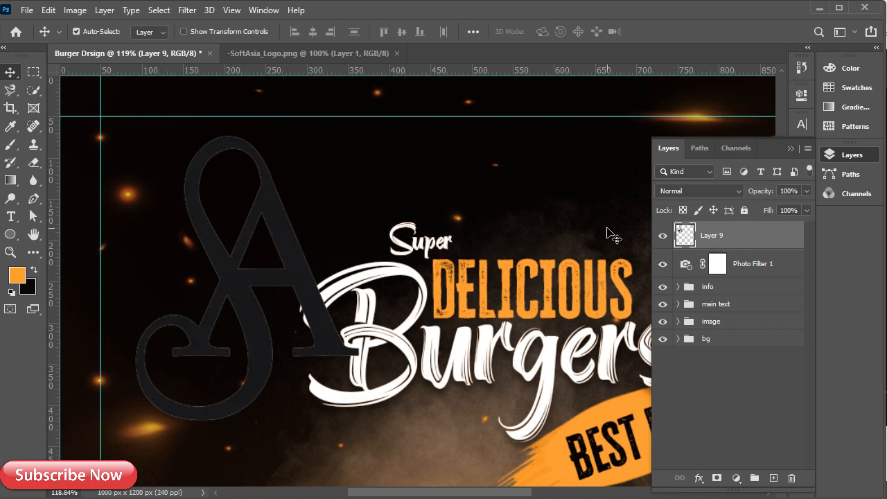
left_click(17, 275)
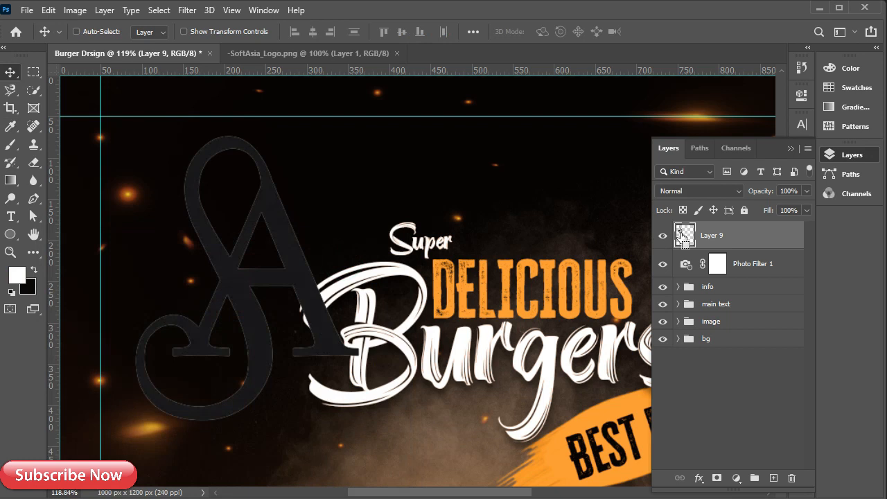
left_click(684, 235, "ctrl")
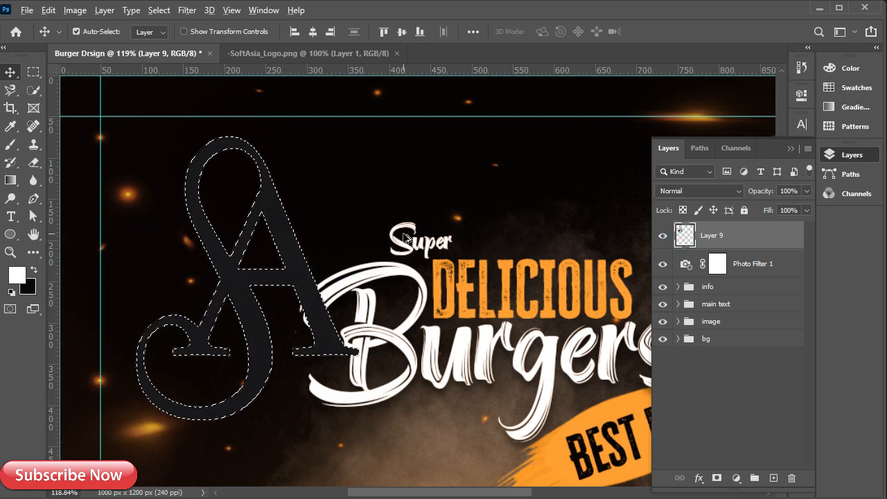
key("alt+BackSpace")
key("ctrl+d")
right_click(721, 235)
left_click(777, 194)
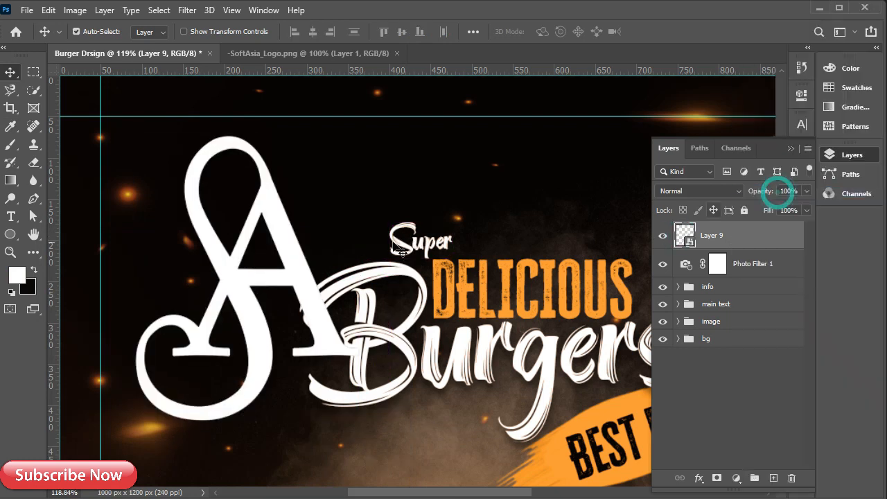
Shrink the logo onto the top-left guides and group it with Photo Filter 1
key("ctrl+t")
left_click_drag(356, 415, 120, 129)
left_click_drag(143, 157, 136, 155)
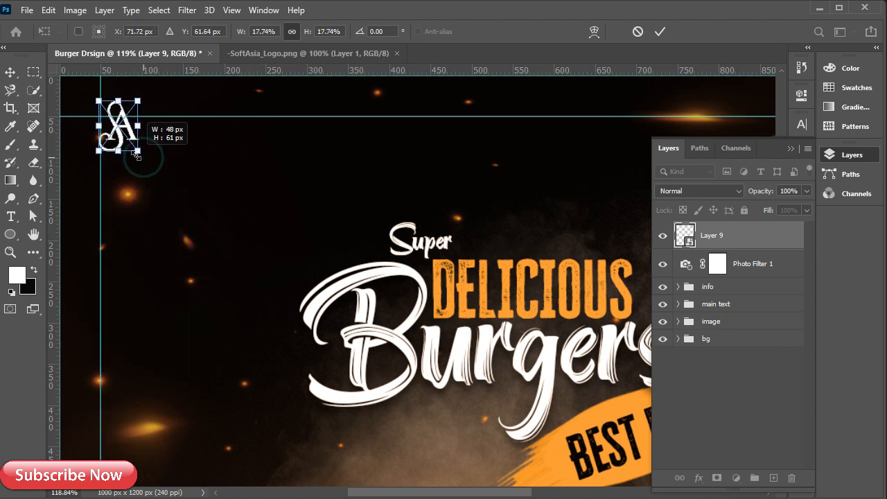
left_click(660, 31)
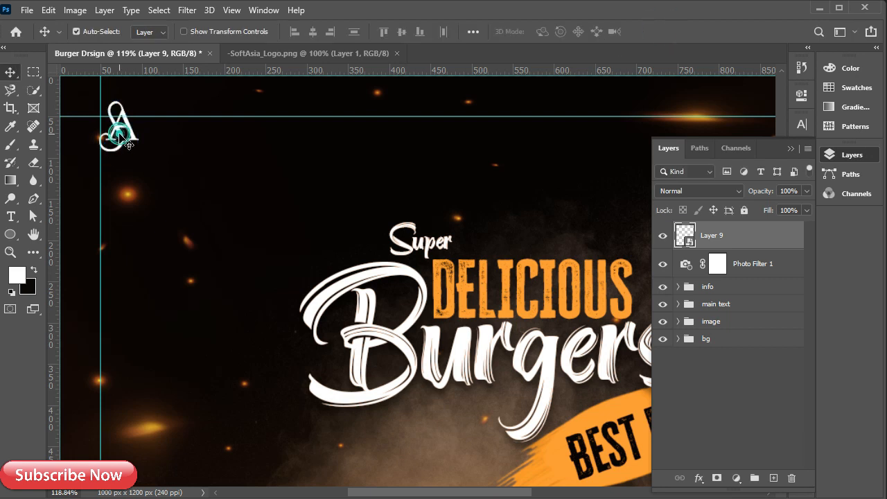
key("Left")
key("Left")
key("Left")
key("Left")
key("Left")
key("Left")
key("Down")
key("Down")
key("Down")
key("Down")
key("Down")
key("Down")
key("Down")
key("Left")
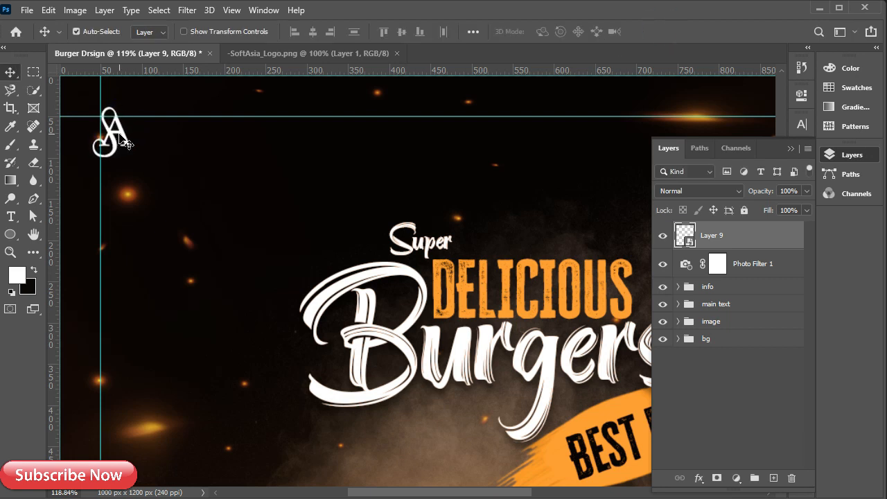
left_click(748, 267, "shift")
key("ctrl+g")
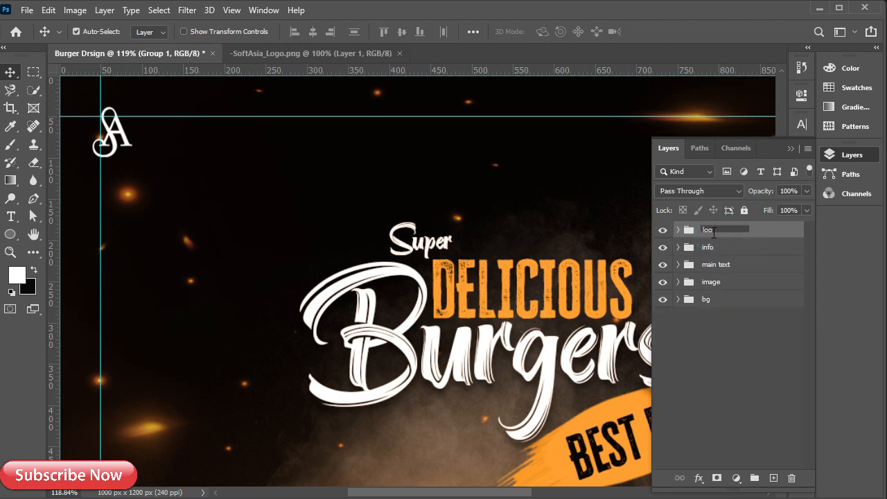
Name the group 'logo' and hide the guide lines
type("o")
left_click(759, 224)
left_click(790, 149)
scroll(257, 242, "down", 6)
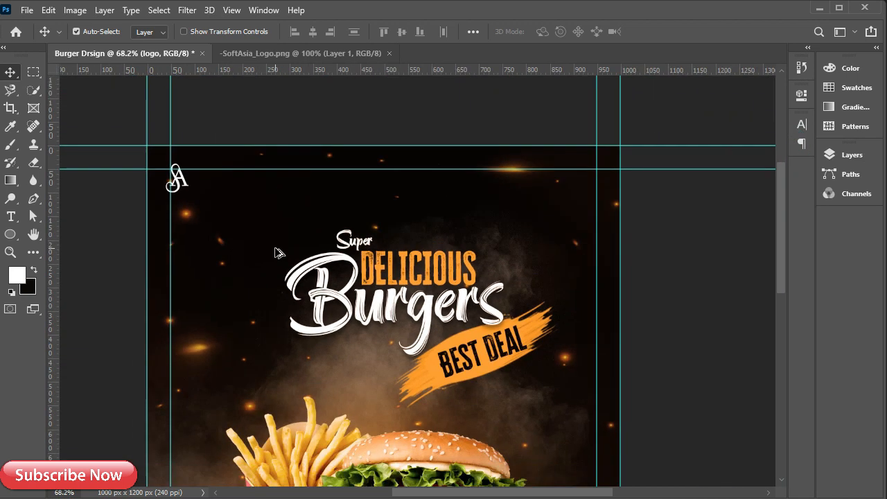
scroll(379, 298, "up", 2)
key("ctrl+semicolon")
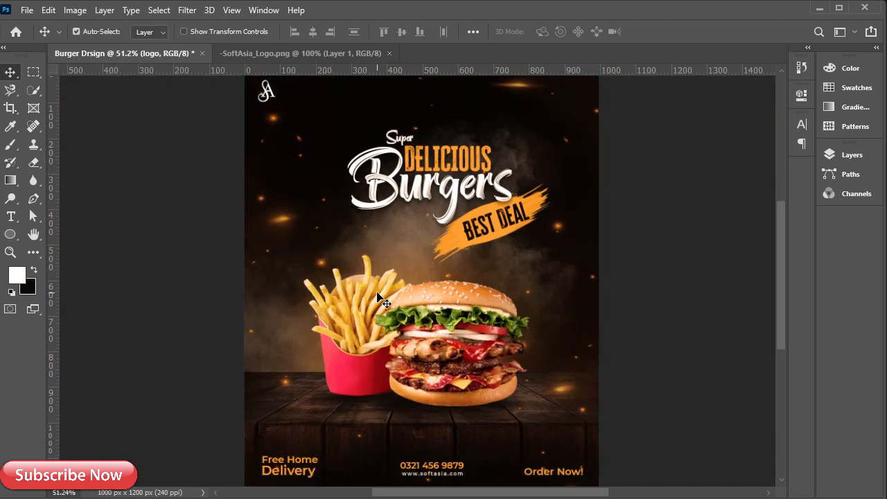
scroll(380, 298, "up", 2)
scroll(380, 298, "down", 3)
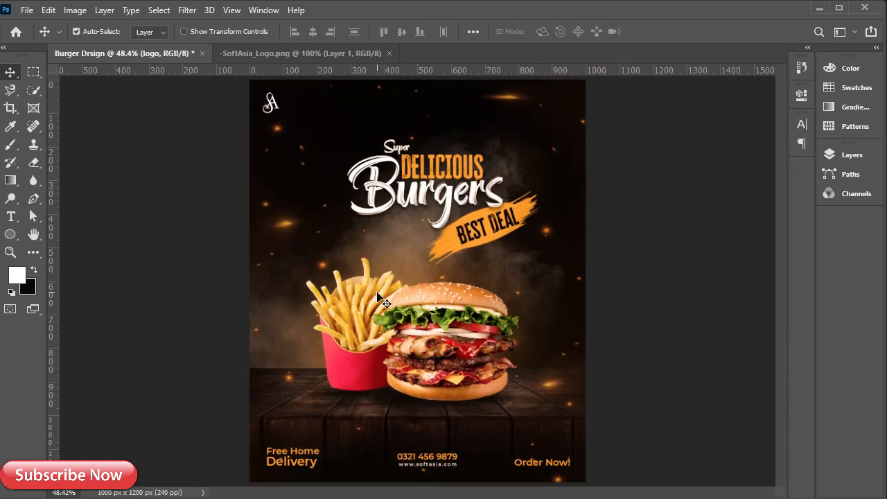
Close SoftAsia_Logo.png and fit the finished poster on screen
key("F7")
scroll(336, 238, "down", 1)
left_click(383, 52)
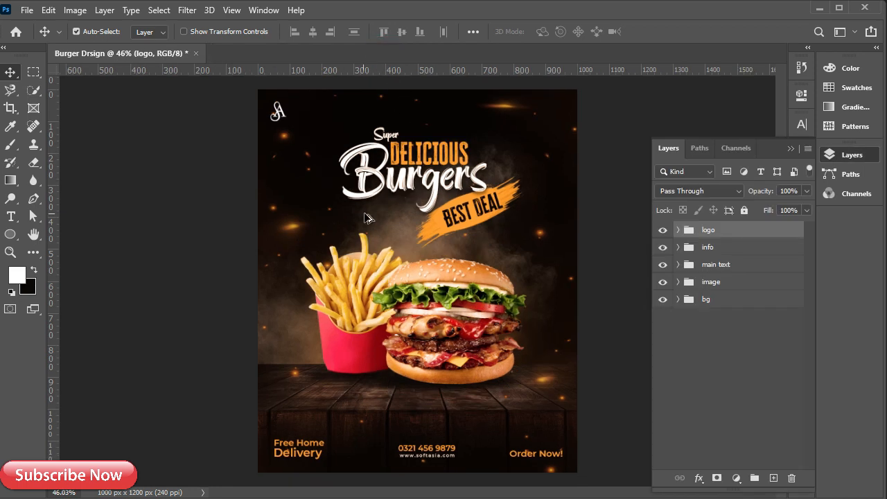
scroll(367, 218, "down", 2)
left_click(790, 149)
scroll(463, 230, "down", 2)
scroll(462, 230, "up", 2)
key("ctrl+1")
key("ctrl+0")
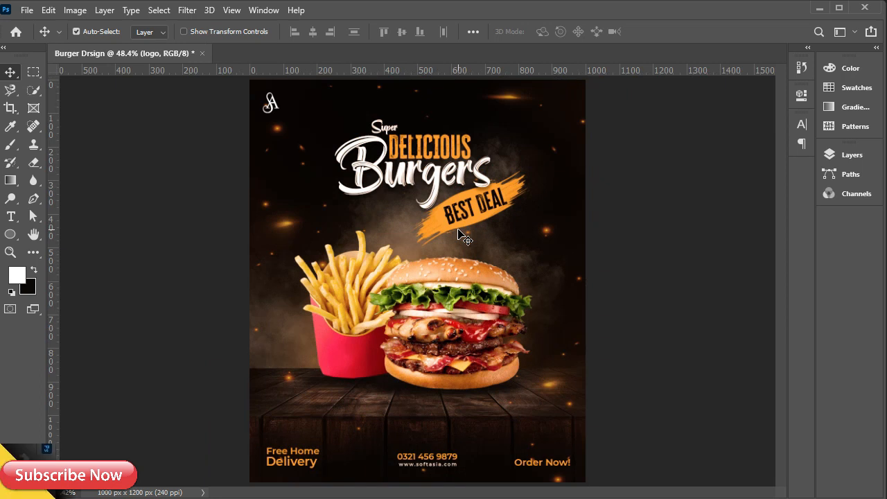